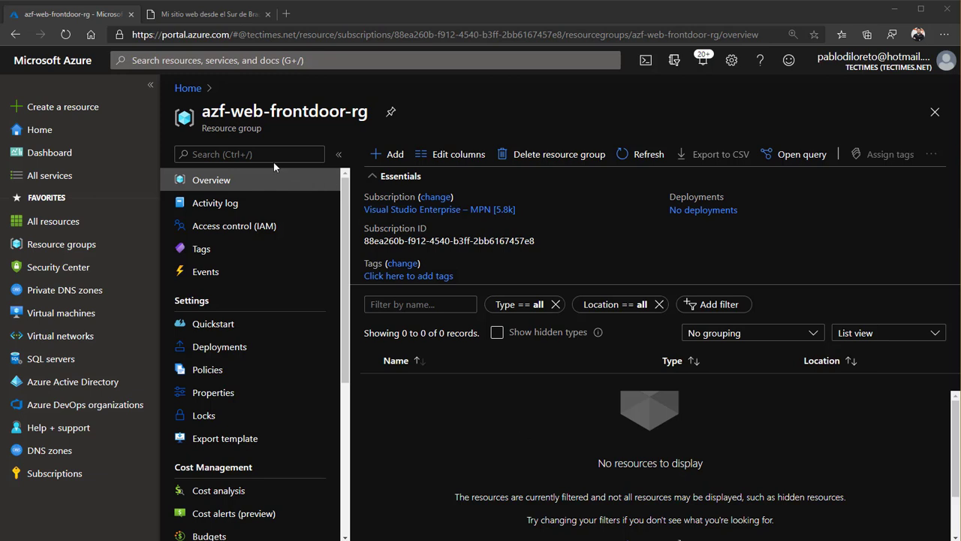
click(204, 112)
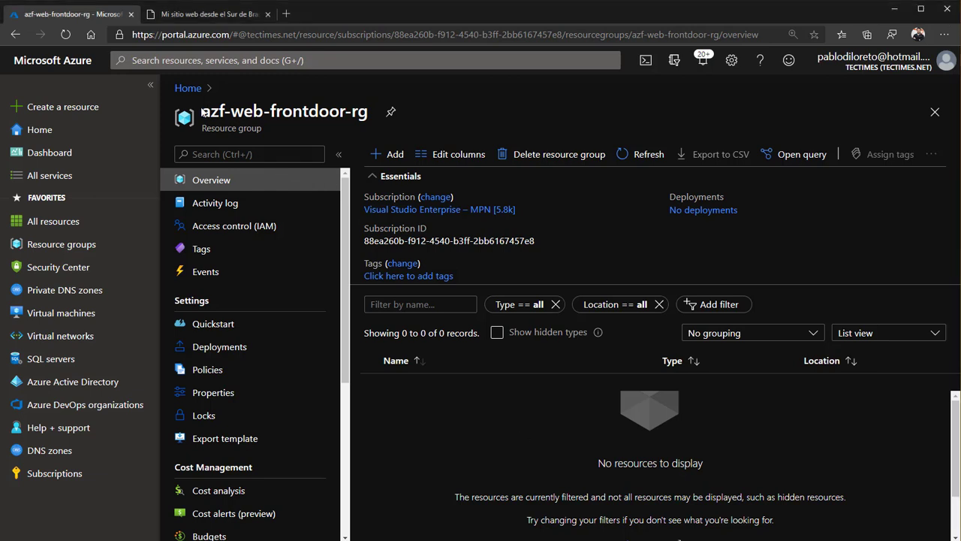
drag(229, 122, 369, 120)
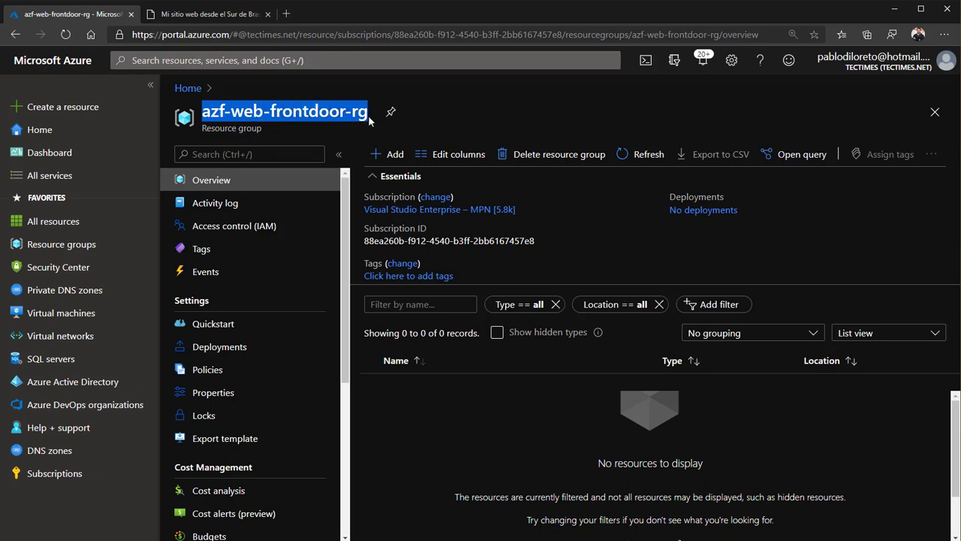
click(506, 398)
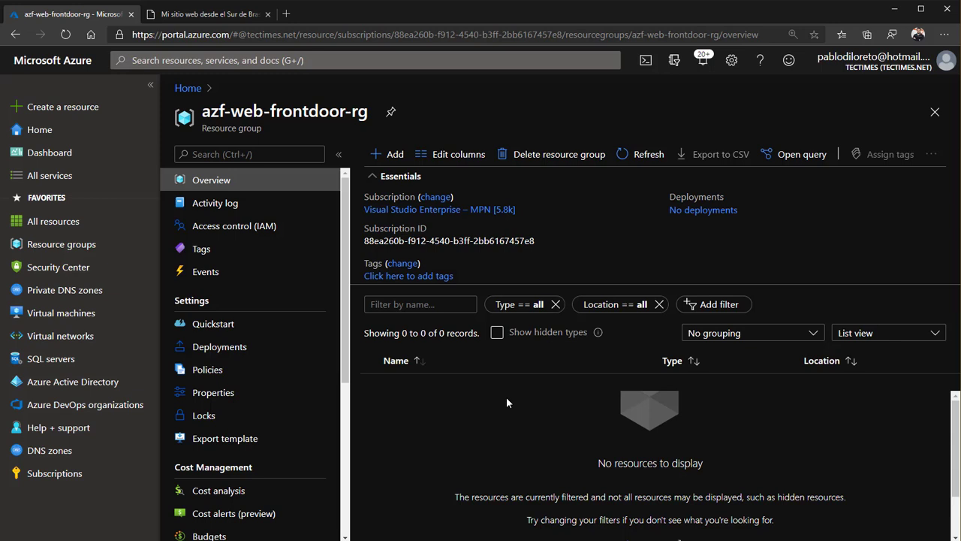
- Find Front Door in the Marketplace from the azf-web-frontdoor-rg resource group and start creating it
click(383, 156)
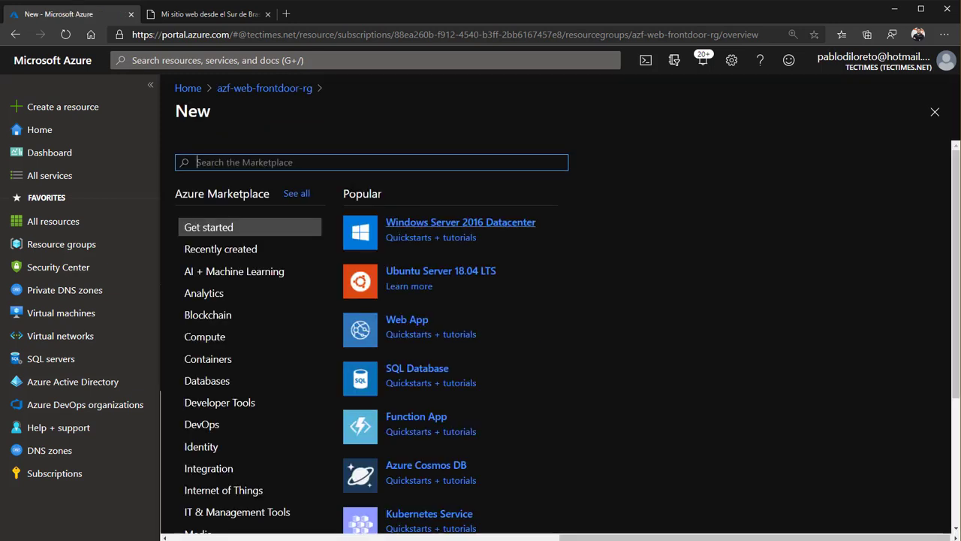
text(front doro)
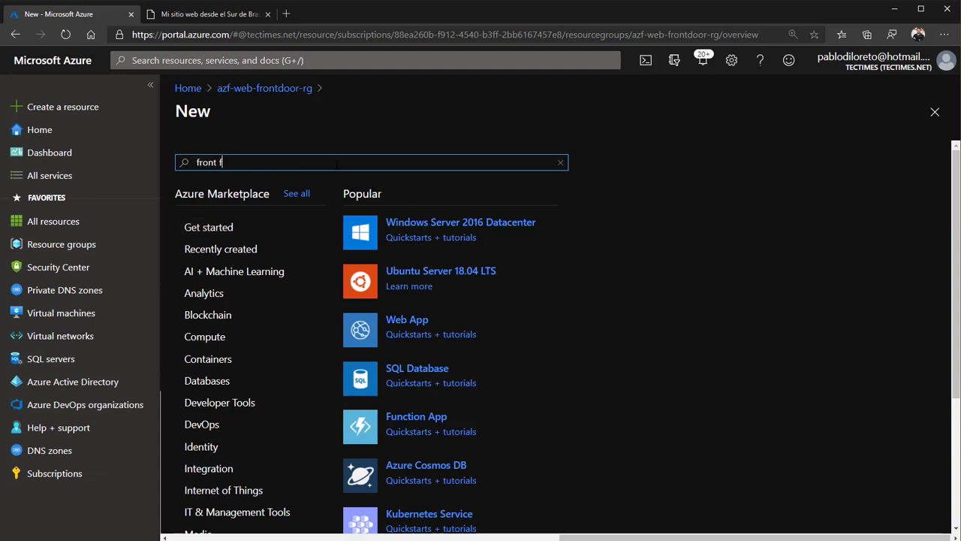
key(BackSpace)
key(BackSpace)
text(or)
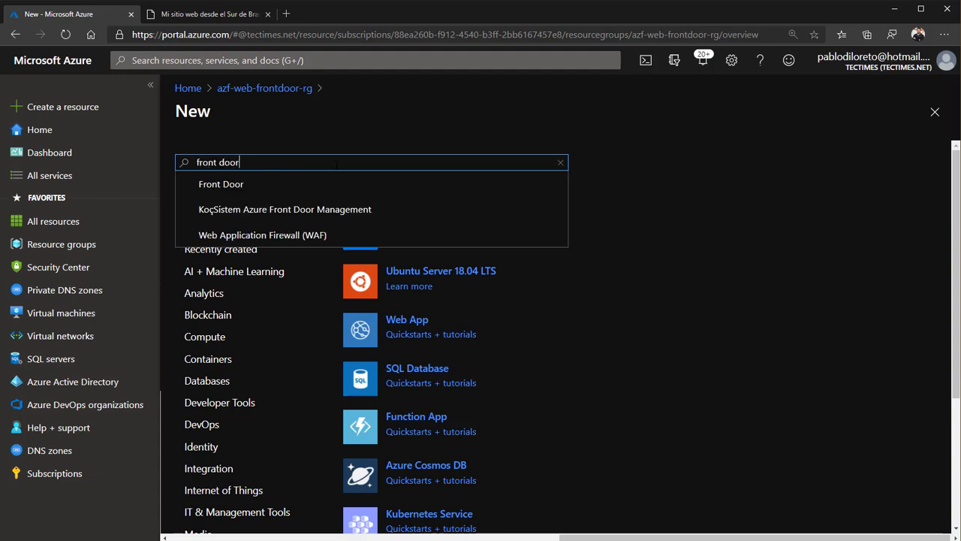
click(322, 191)
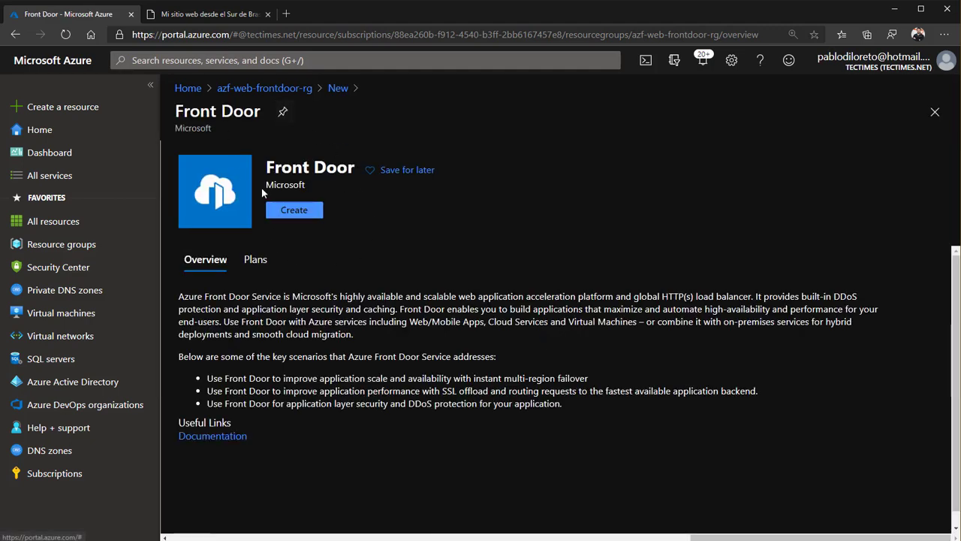
click(302, 216)
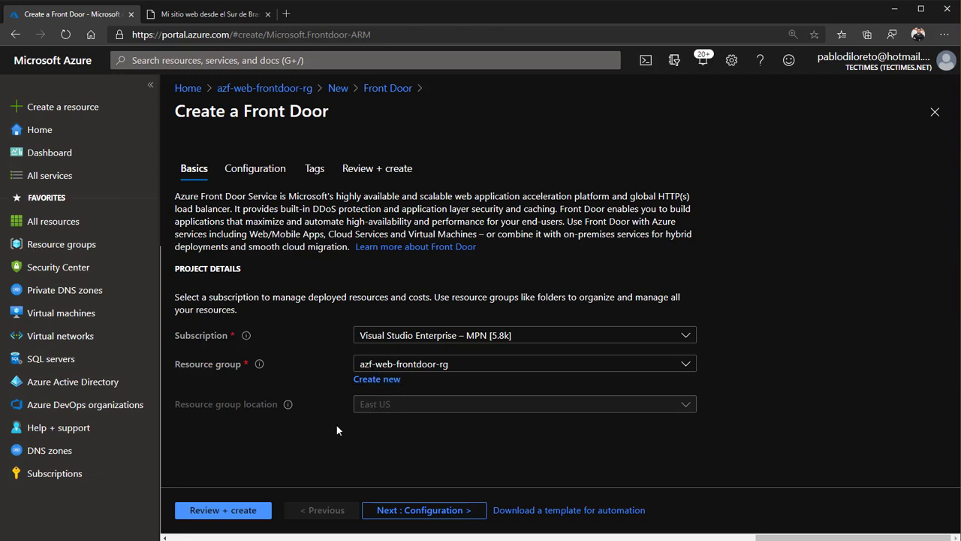
- Proceed to the Front Door configuration and start a frontend host with the host name azf-webapp-fd
click(426, 512)
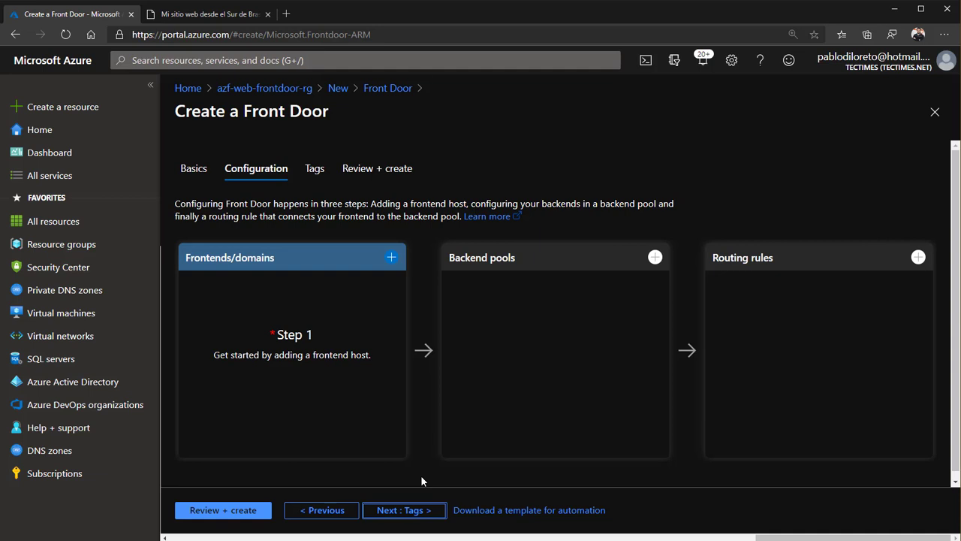
click(390, 259)
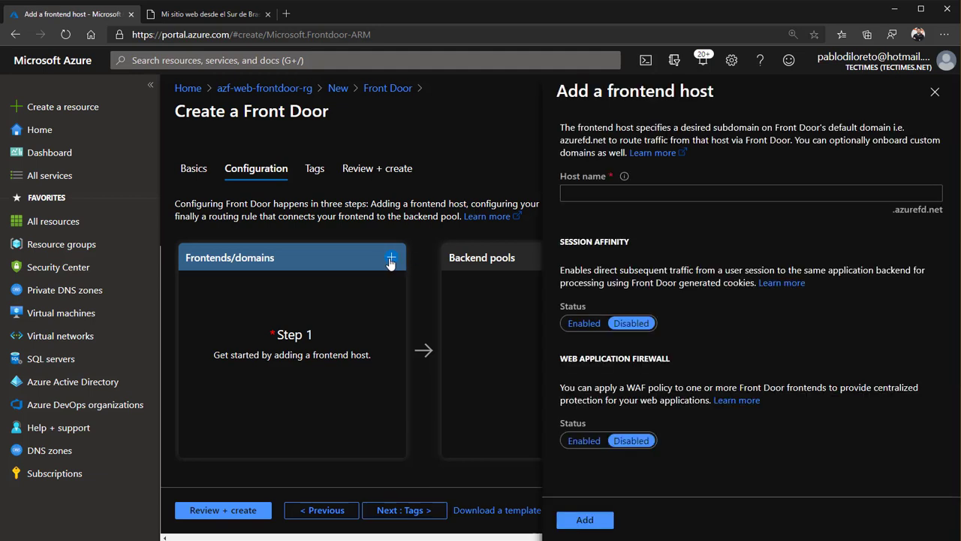
click(572, 193)
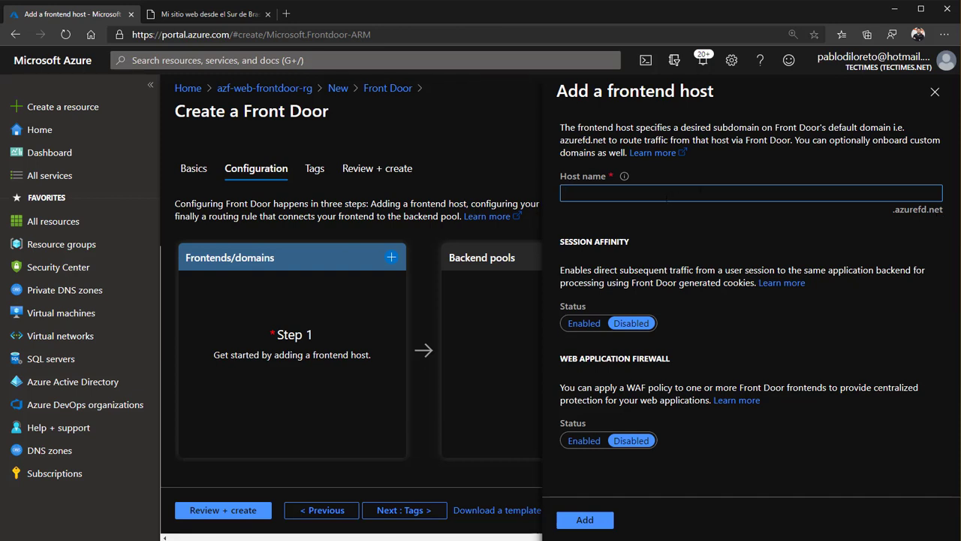
text(azf-)
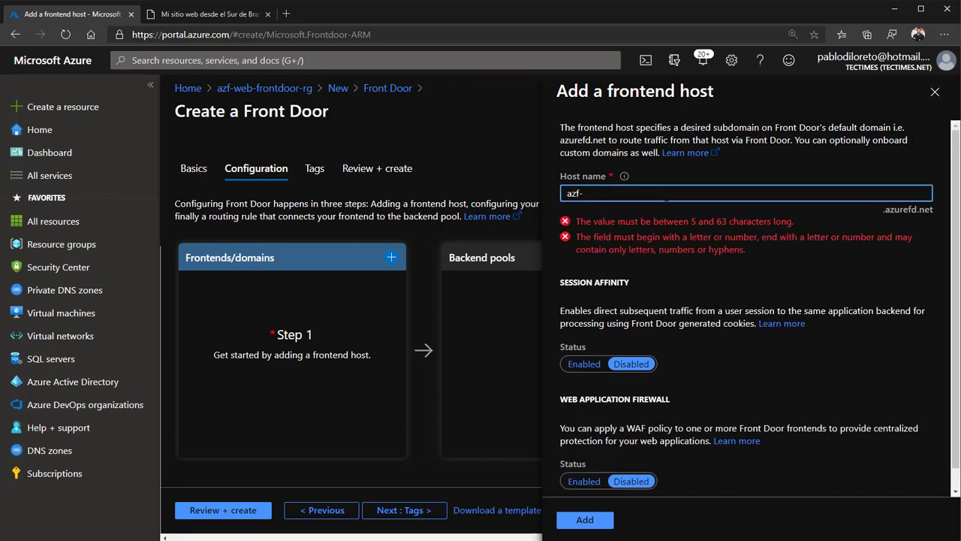
text(webapp-fd)
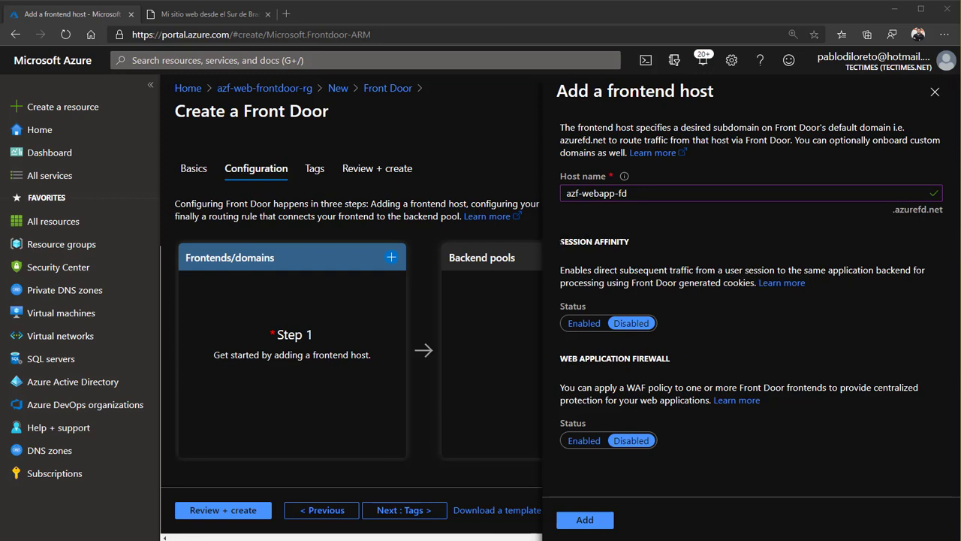
drag(562, 245, 635, 251)
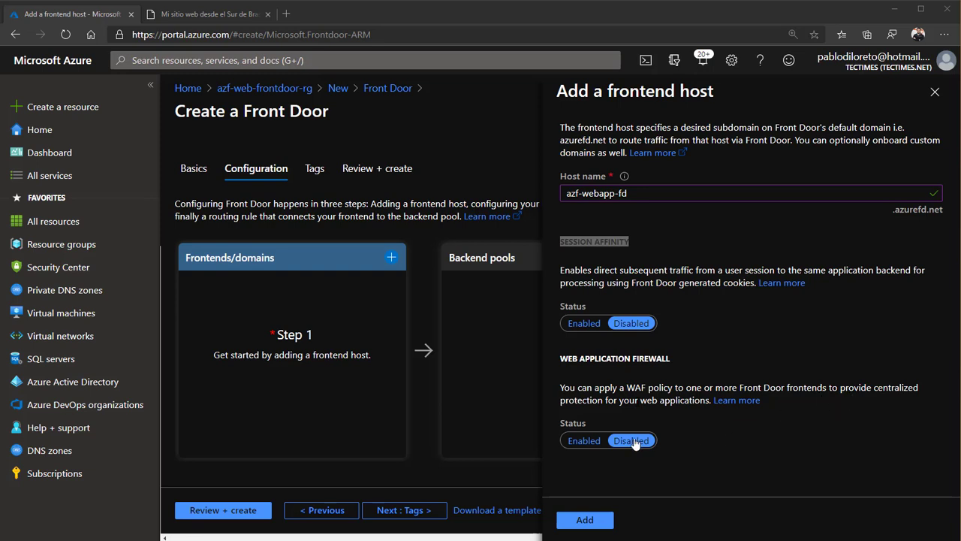
click(589, 441)
scroll(590, 441, down, 1)
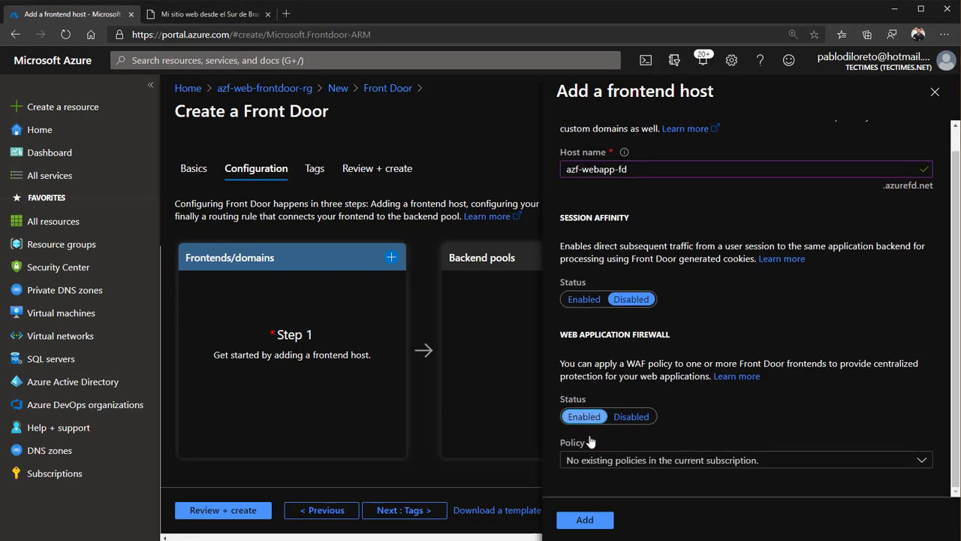
click(614, 461)
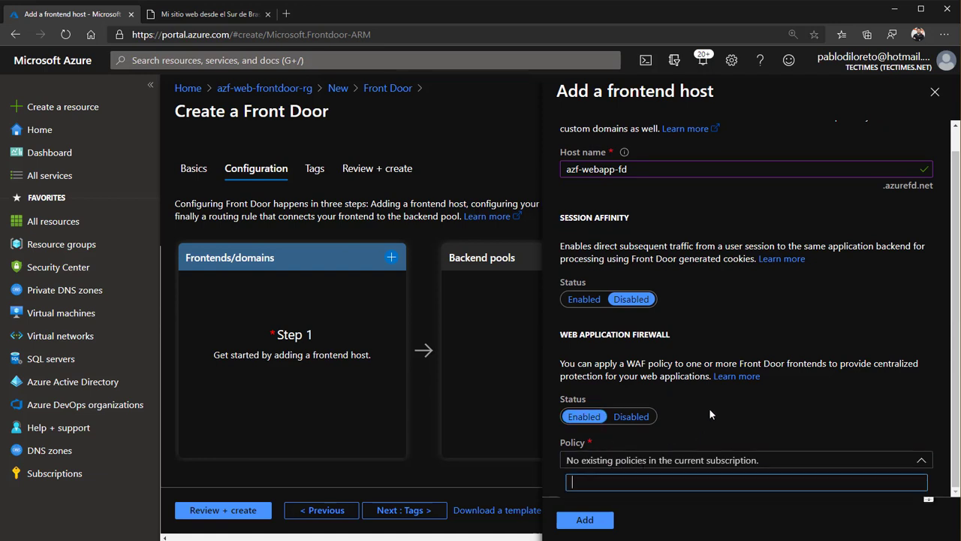
click(664, 458)
click(650, 459)
click(666, 437)
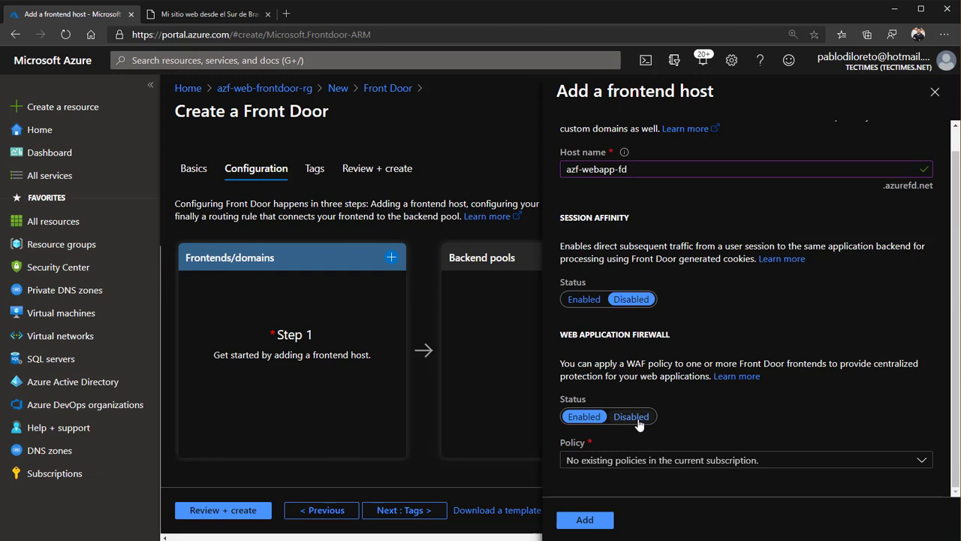
click(637, 420)
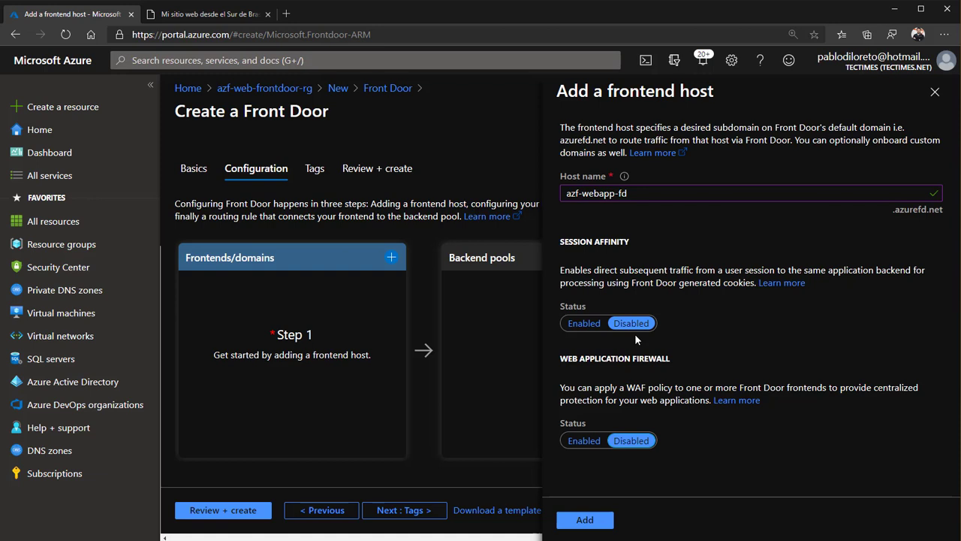
- Add the azf-webapp-fd frontend host to the Front Door configuration
click(584, 525)
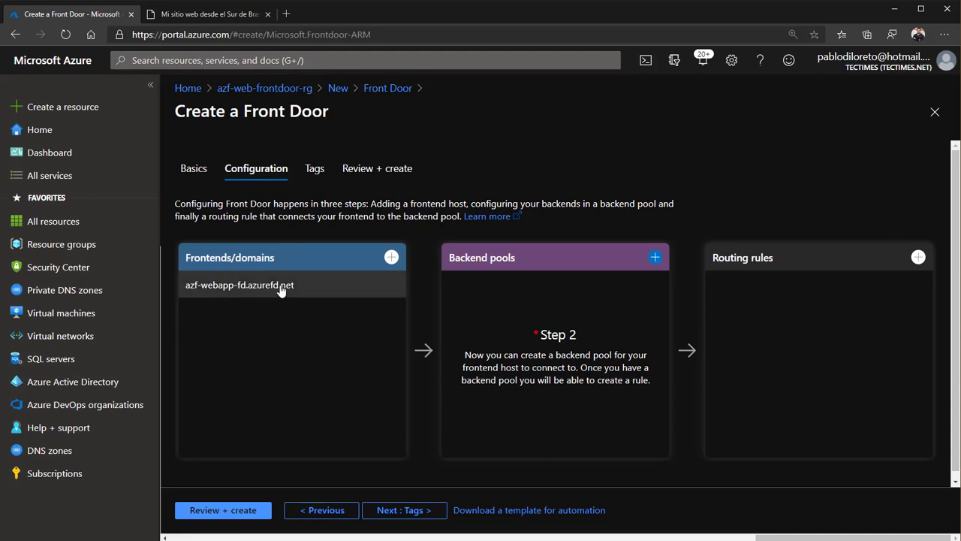
- Start a backend pool for the Front Door and name it azf-webapp-backend1
click(656, 258)
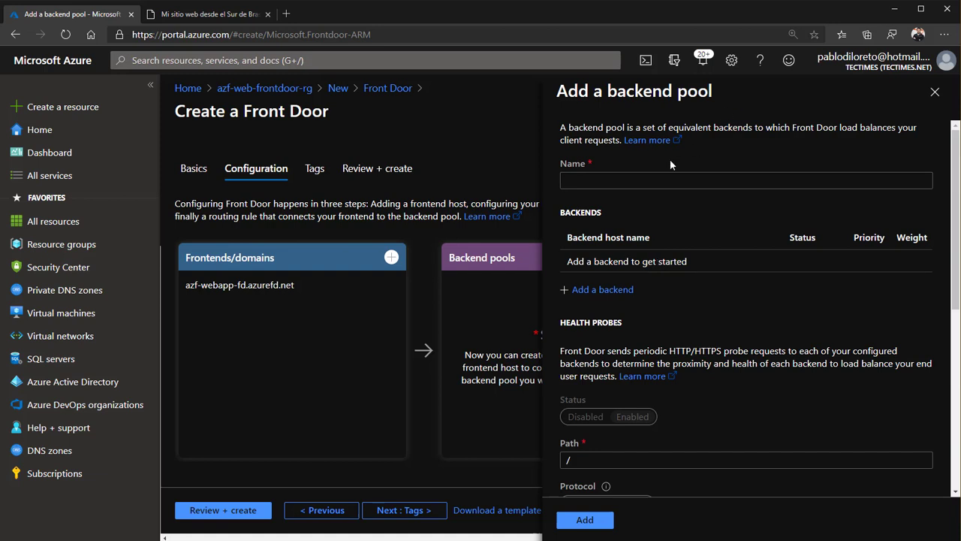
click(671, 180)
text(azf)
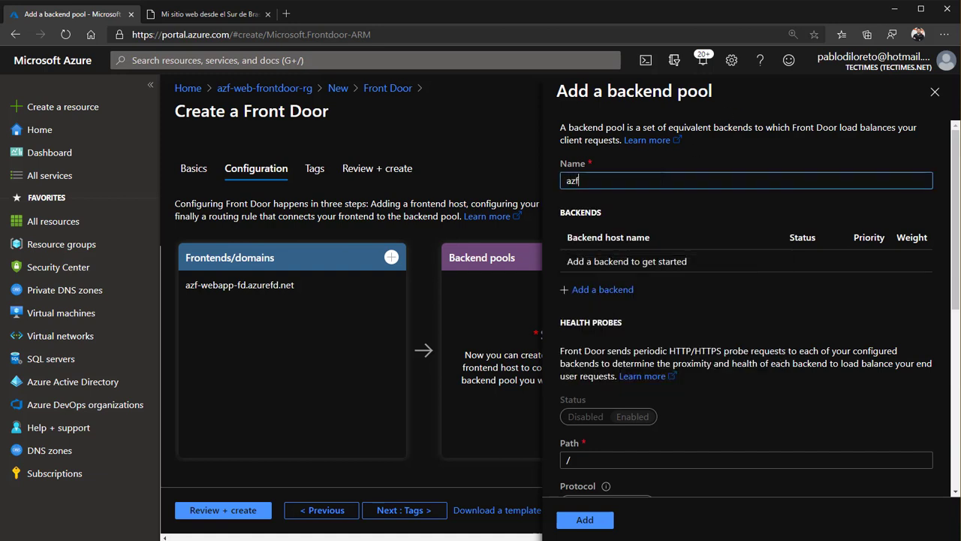
text(-webapp-)
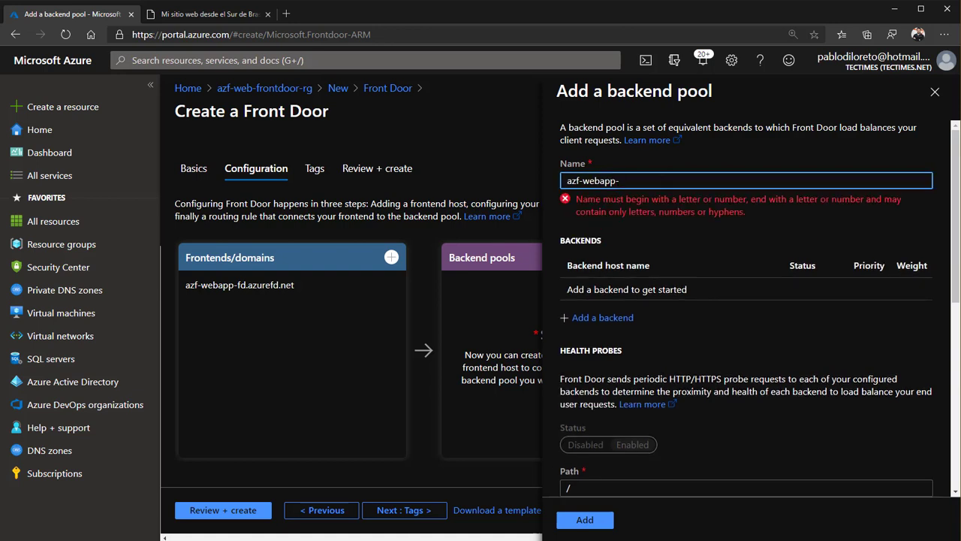
text(backend)
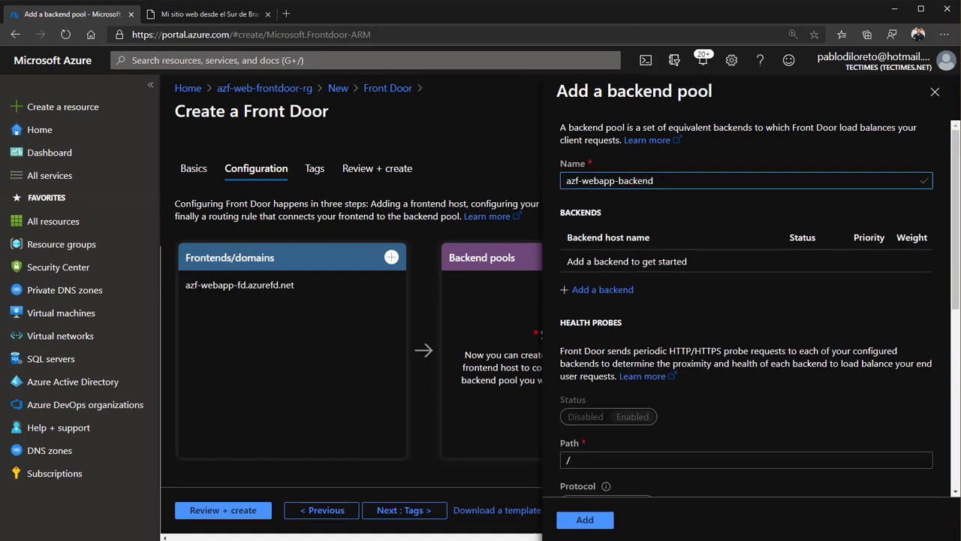
text(1)
- Start a backend in the pool with host type App service and host name azf-webapp-brs-app.azurewebsites.net
click(636, 289)
click(613, 293)
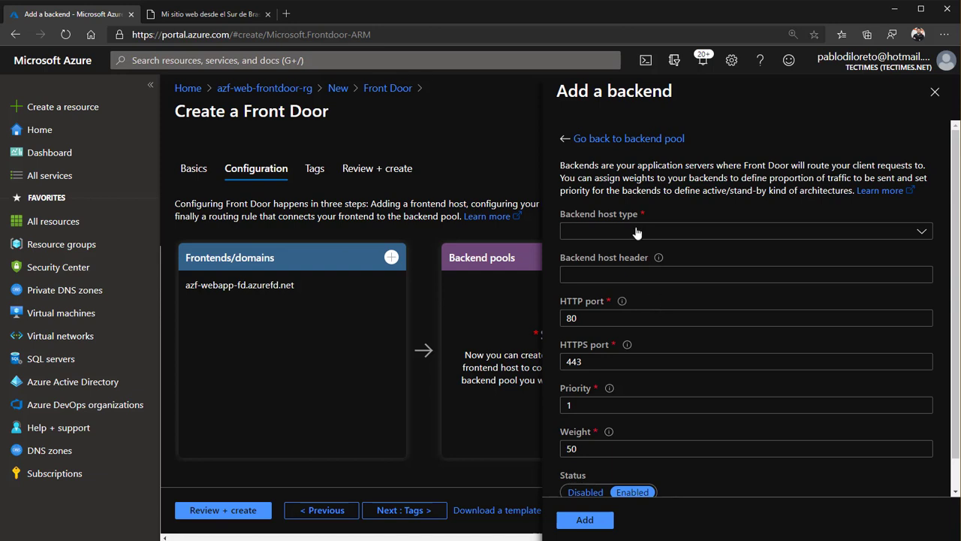
click(636, 232)
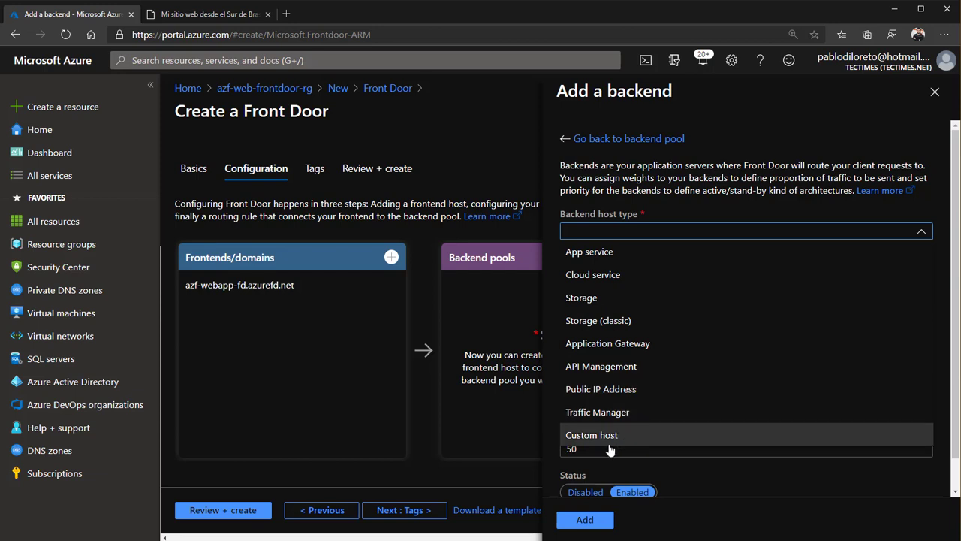
click(602, 255)
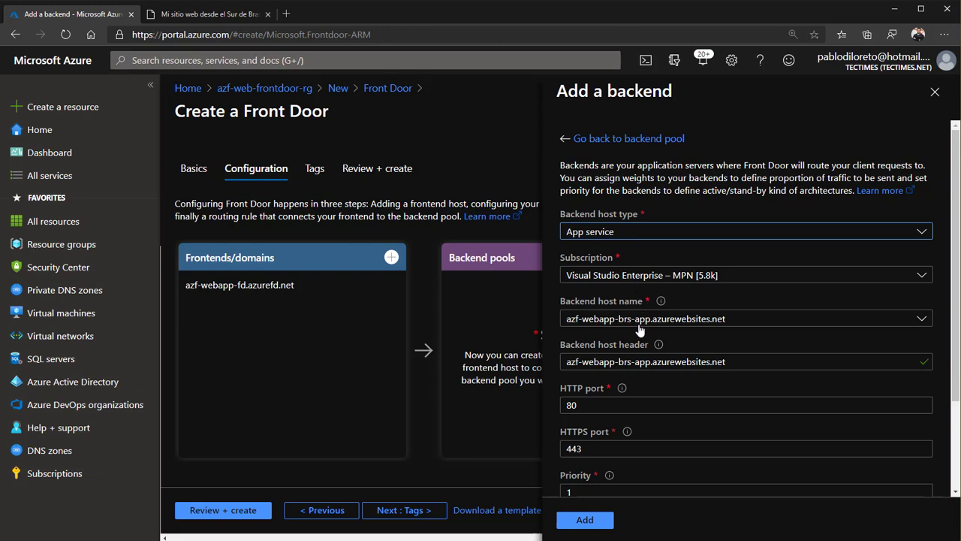
click(637, 319)
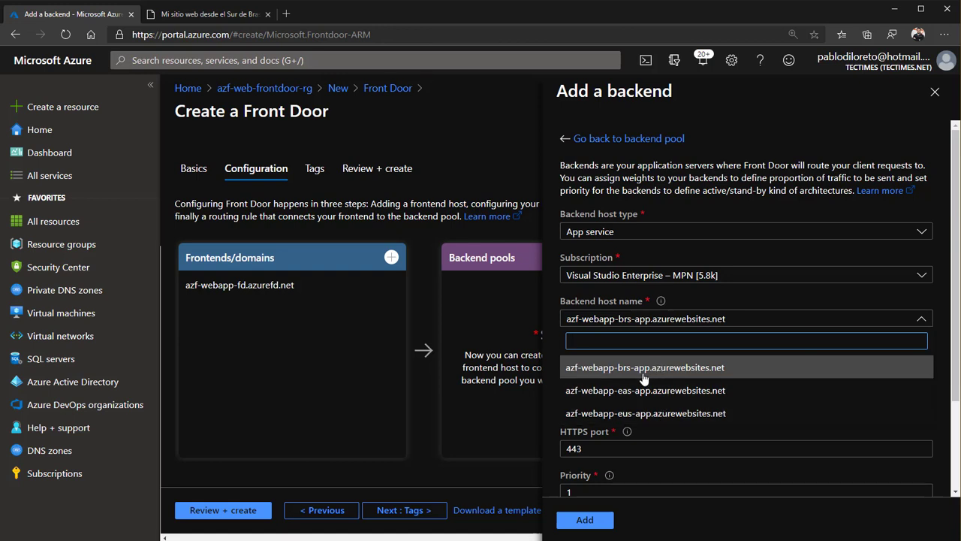
click(617, 368)
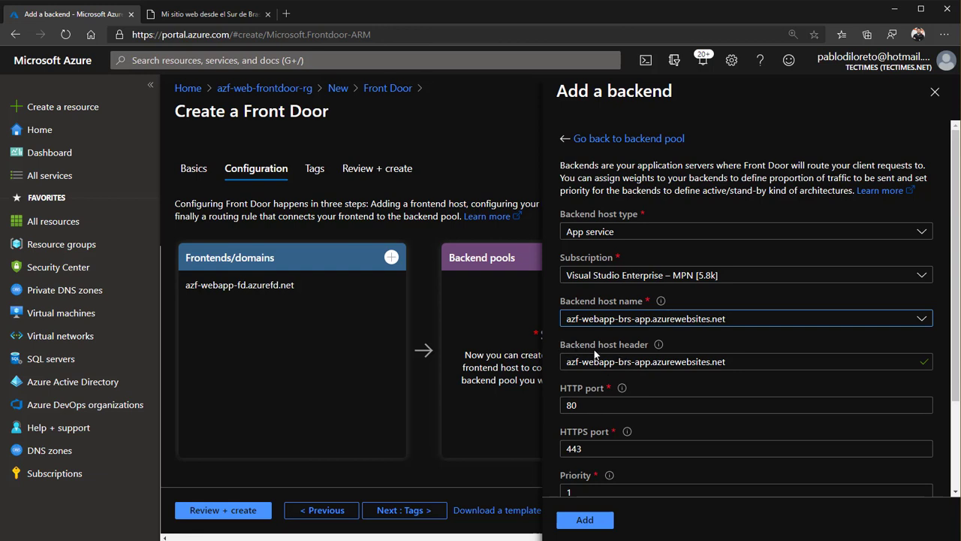
- Check the backend's host header and its HTTP and HTTPS ports, and add the backend to the pool
click(754, 362)
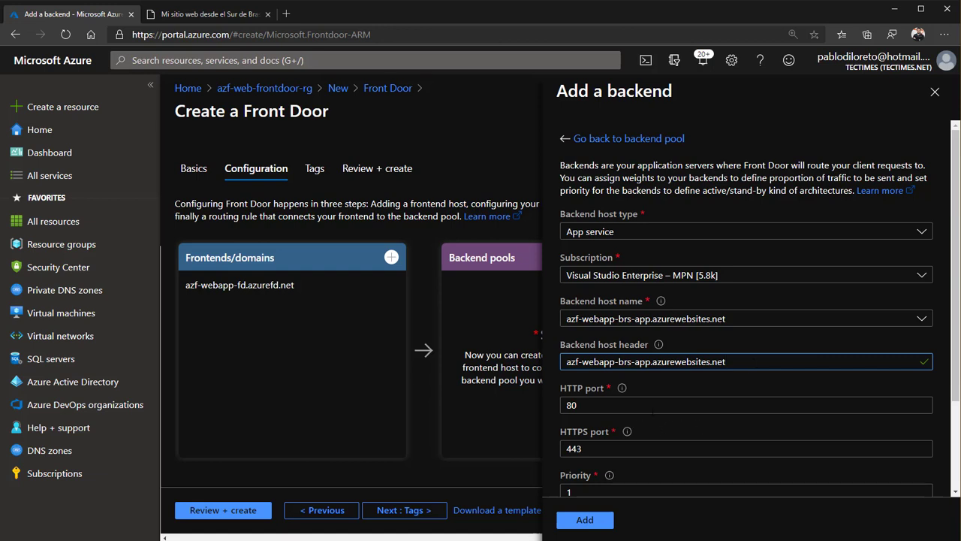
scroll(746, 300, down, 3)
click(676, 292)
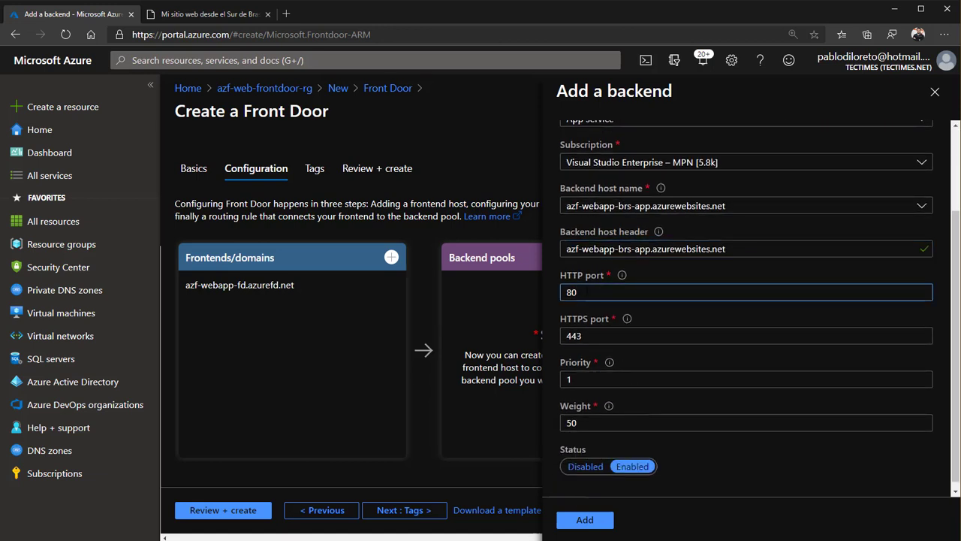
click(608, 337)
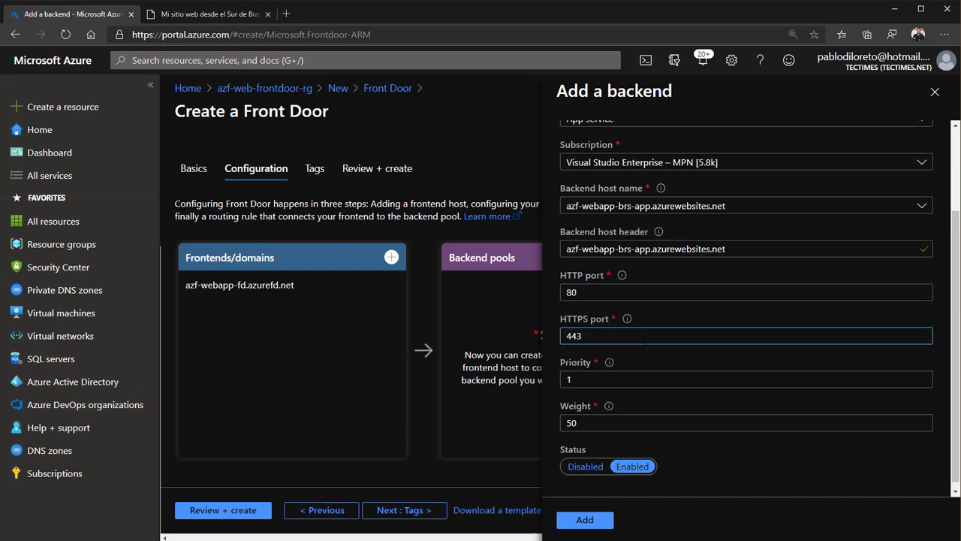
scroll(645, 341, up, 2)
scroll(646, 341, down, 2)
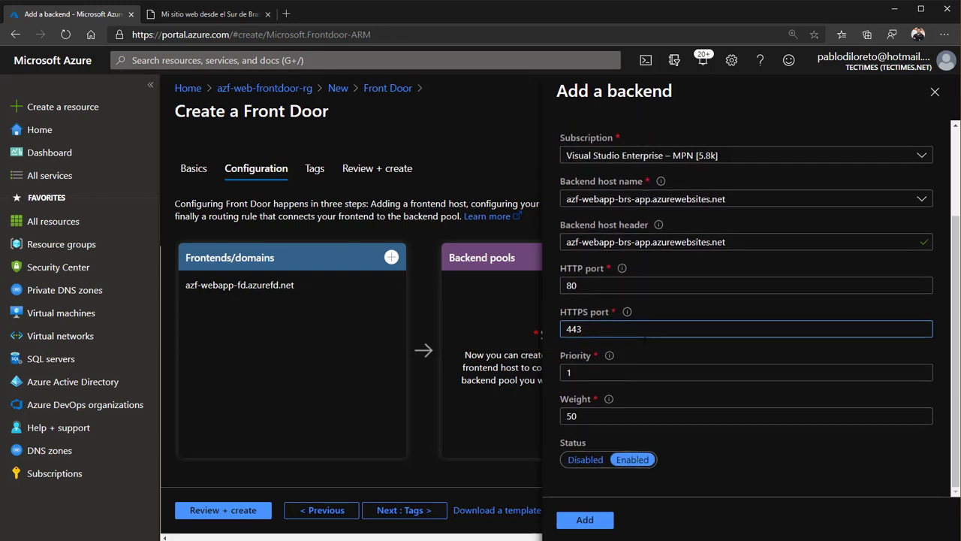
click(591, 286)
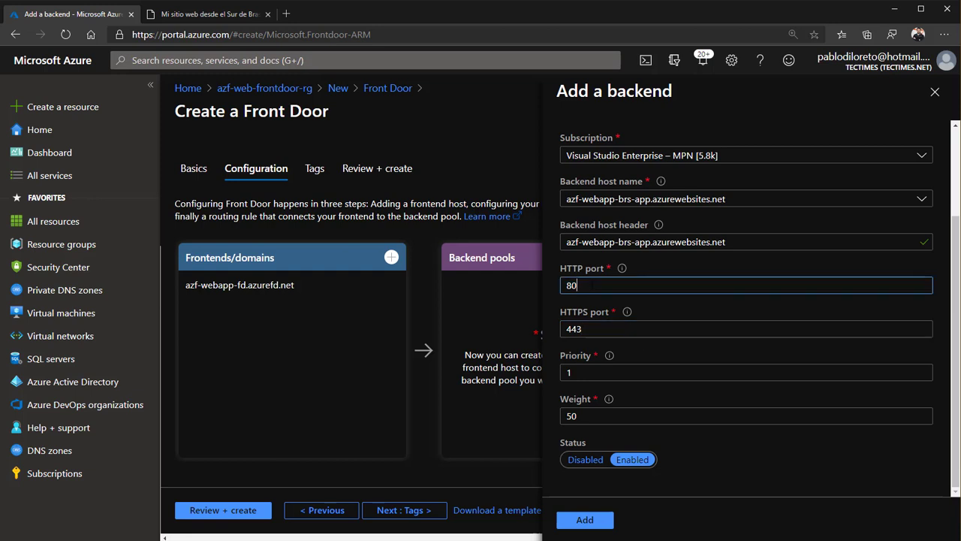
click(600, 329)
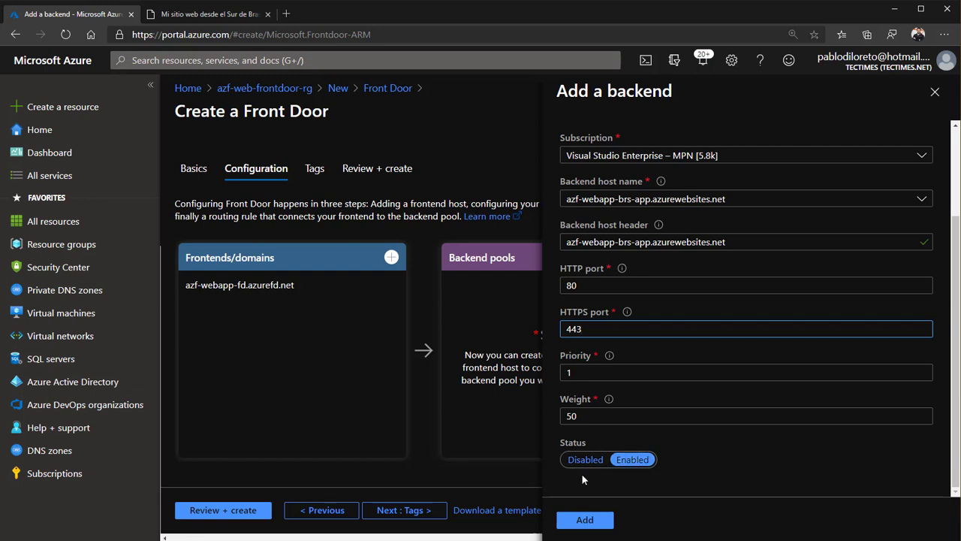
click(588, 526)
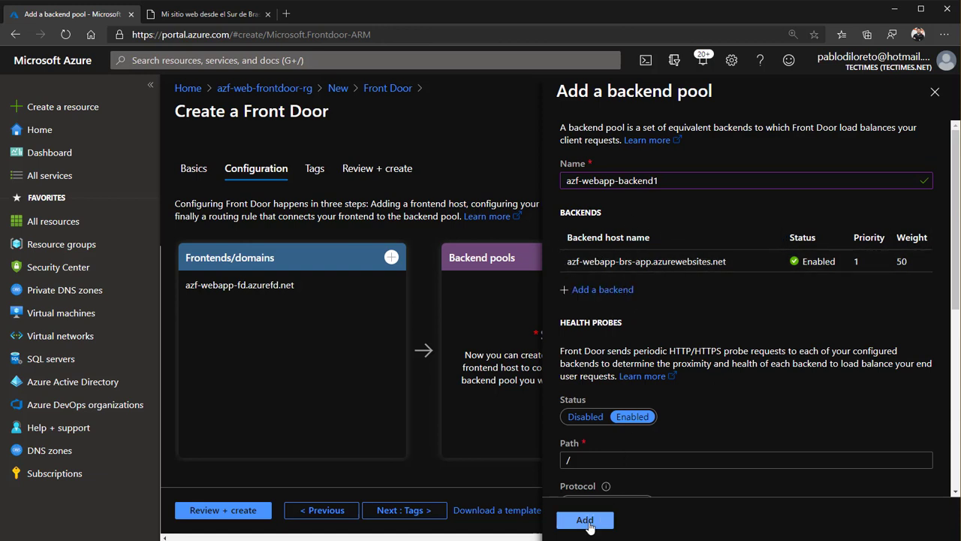
- Check the health probe and load balancing settings, and add the azf-webapp-backend1 pool to the Front Door
scroll(610, 439, down, 5)
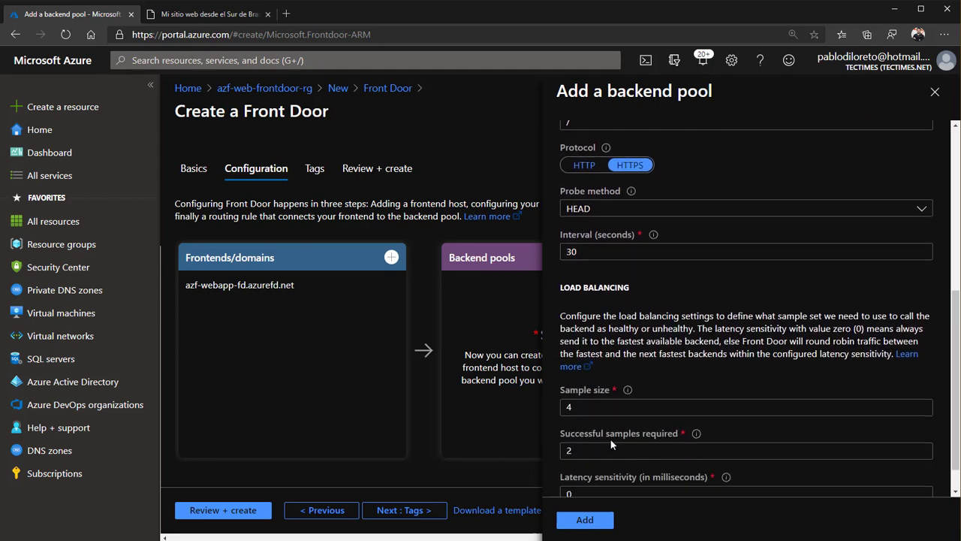
click(597, 518)
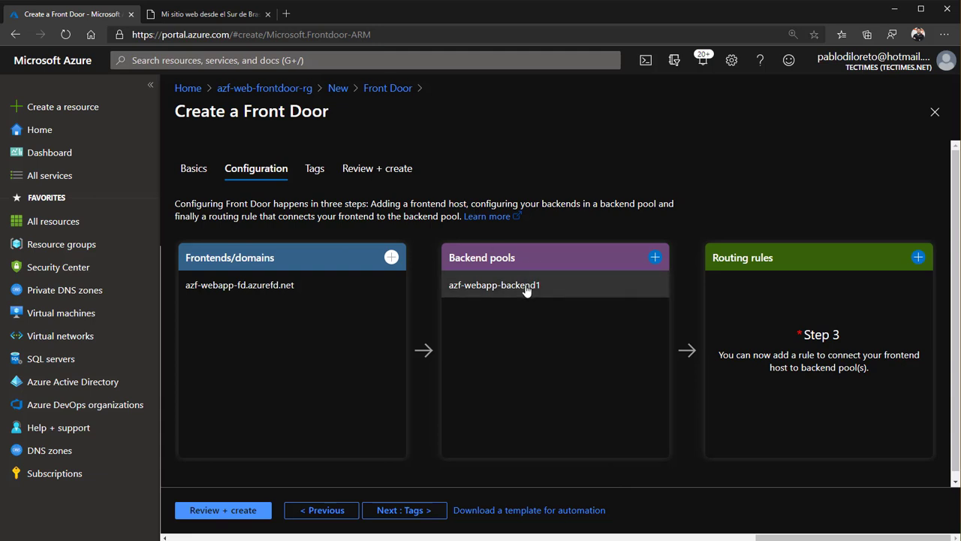
- Reopen the azf-webapp-backend1 pool and add an App service backend with host name azf-webapp-eas-app.azurewebsites.net
click(525, 290)
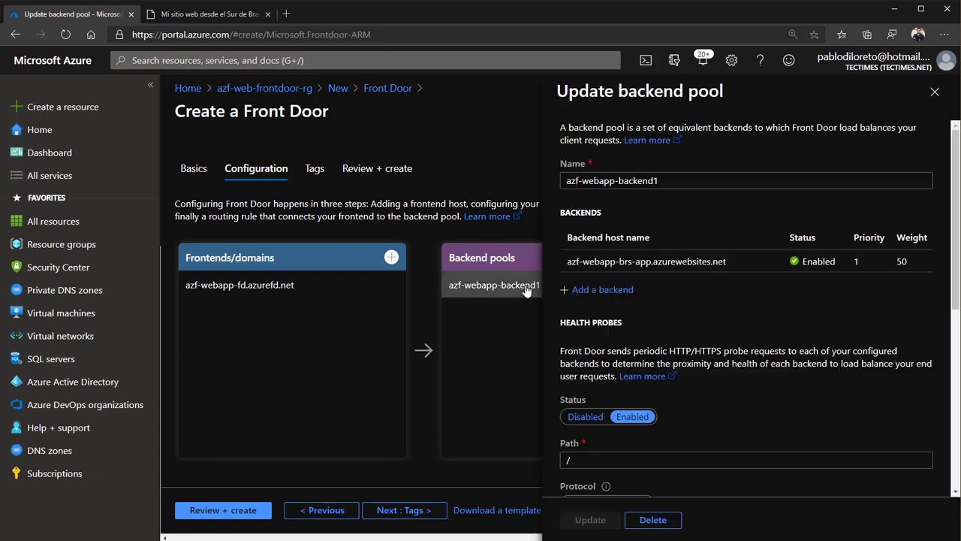
click(604, 290)
click(601, 232)
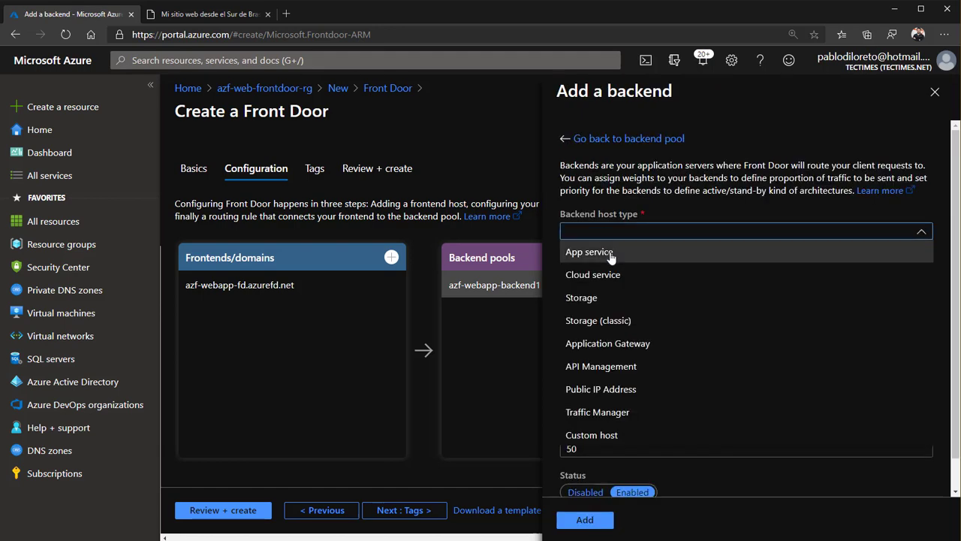
click(601, 250)
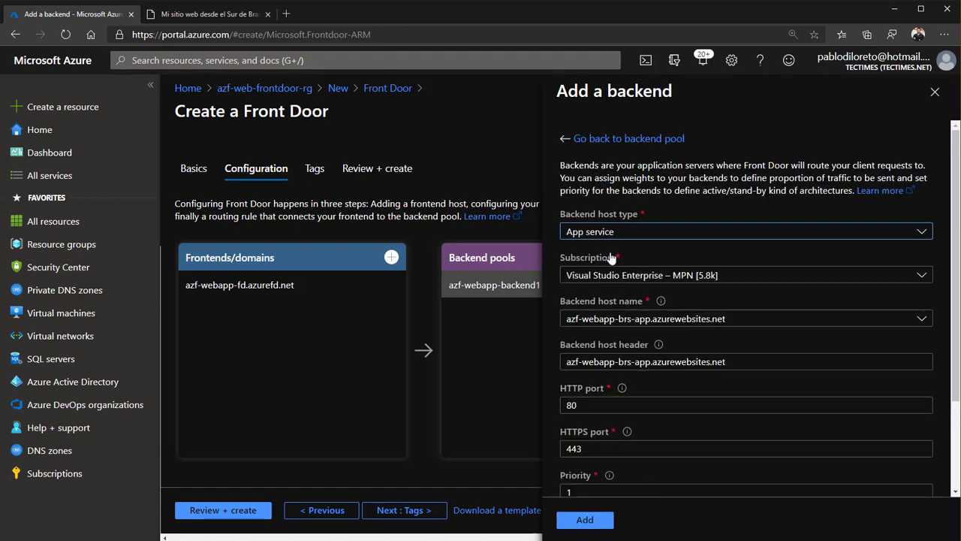
click(642, 321)
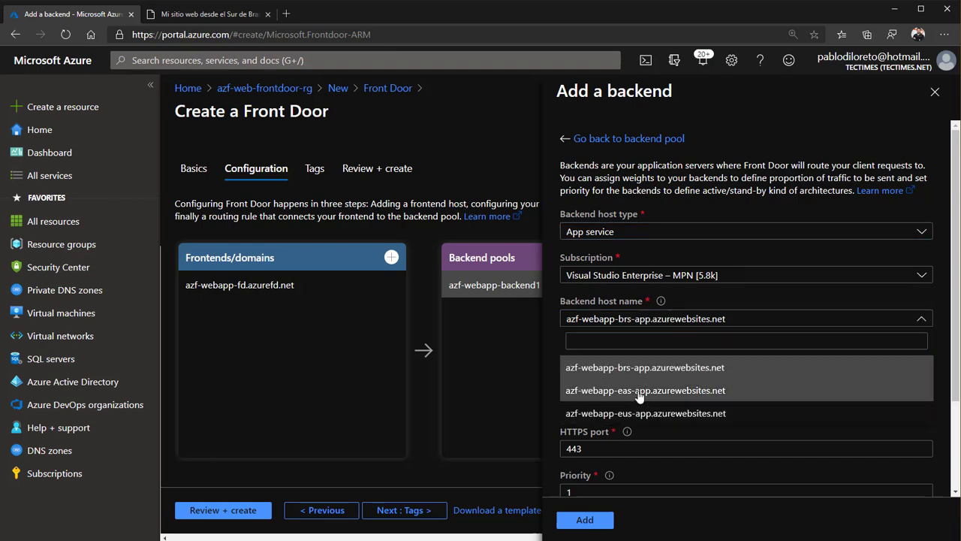
click(639, 390)
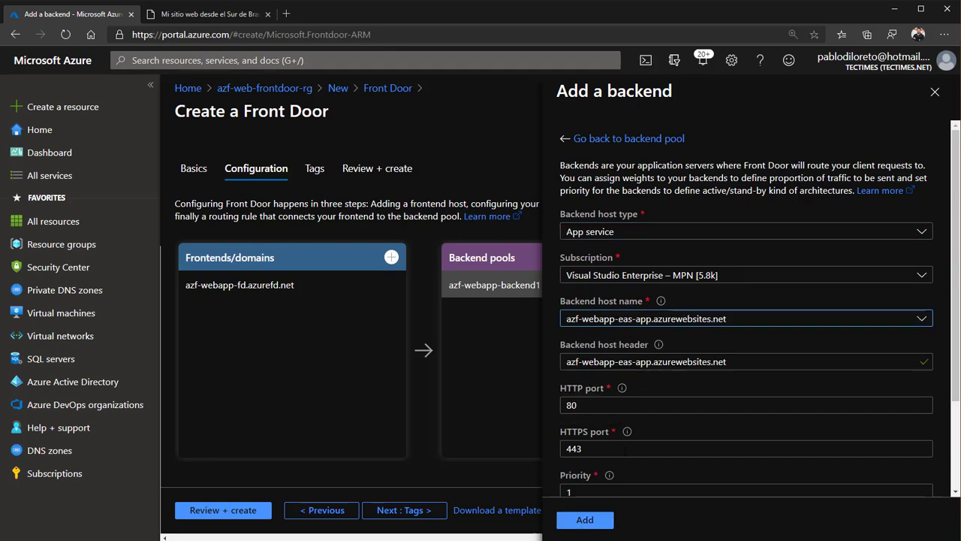
scroll(627, 447, down, 3)
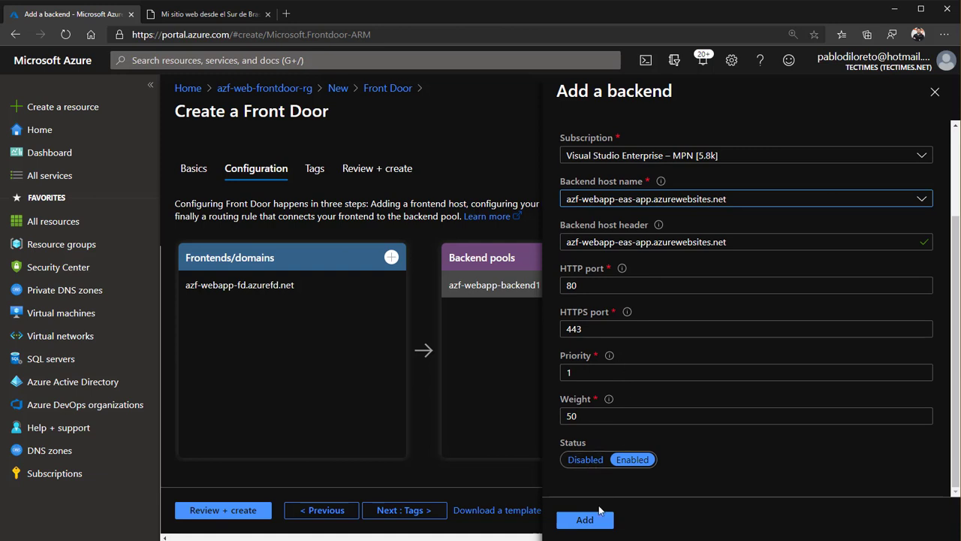
click(586, 524)
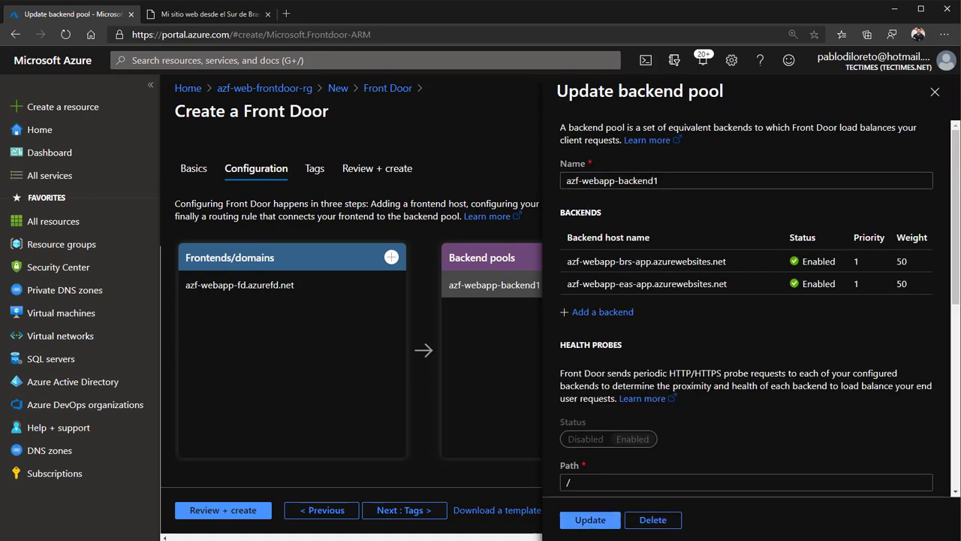
- Add another App service backend to the pool with host name azf-webapp-eus-app.azurewebsites.net
click(623, 320)
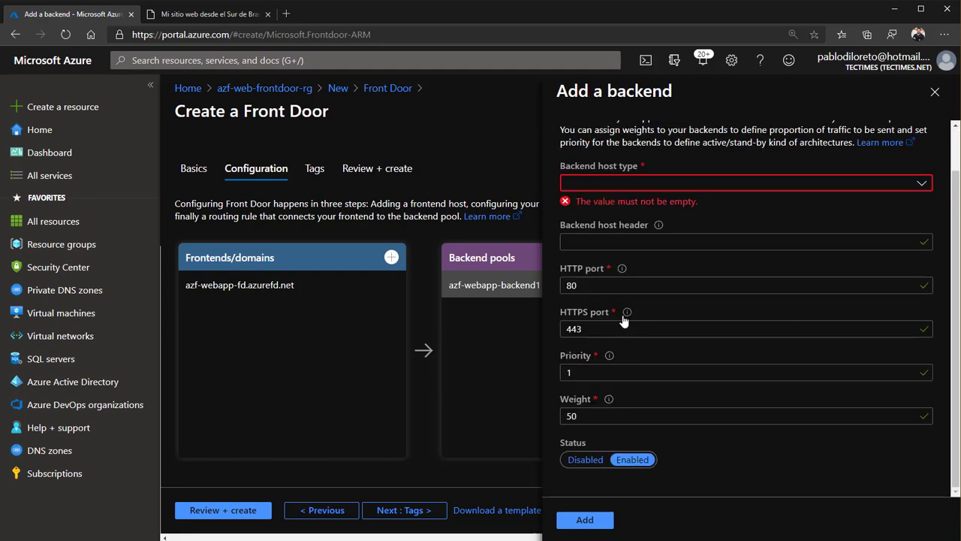
click(633, 187)
click(597, 203)
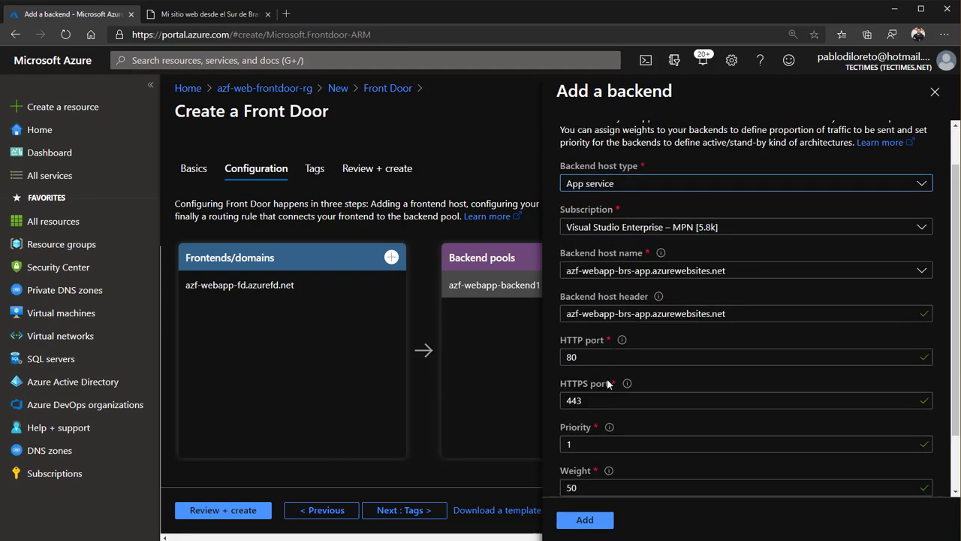
click(635, 278)
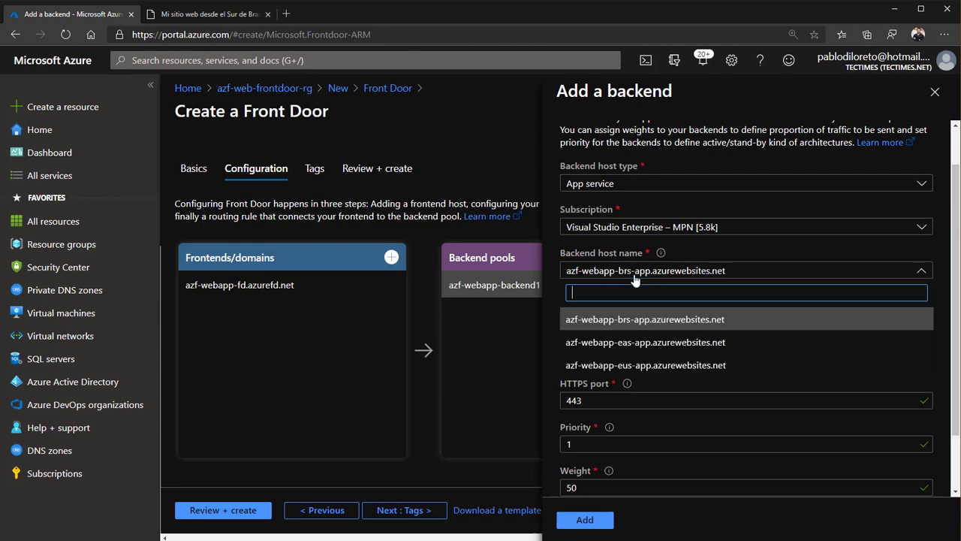
click(610, 366)
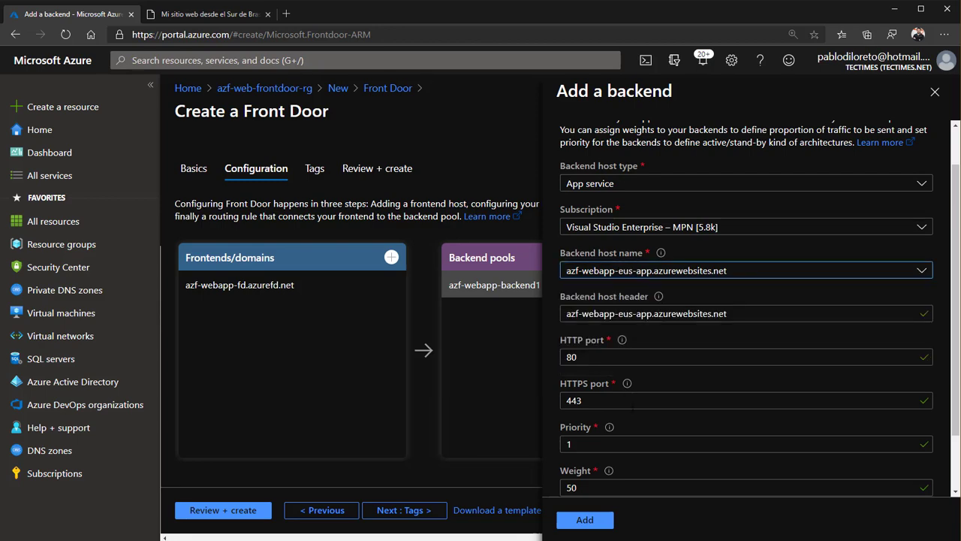
click(583, 519)
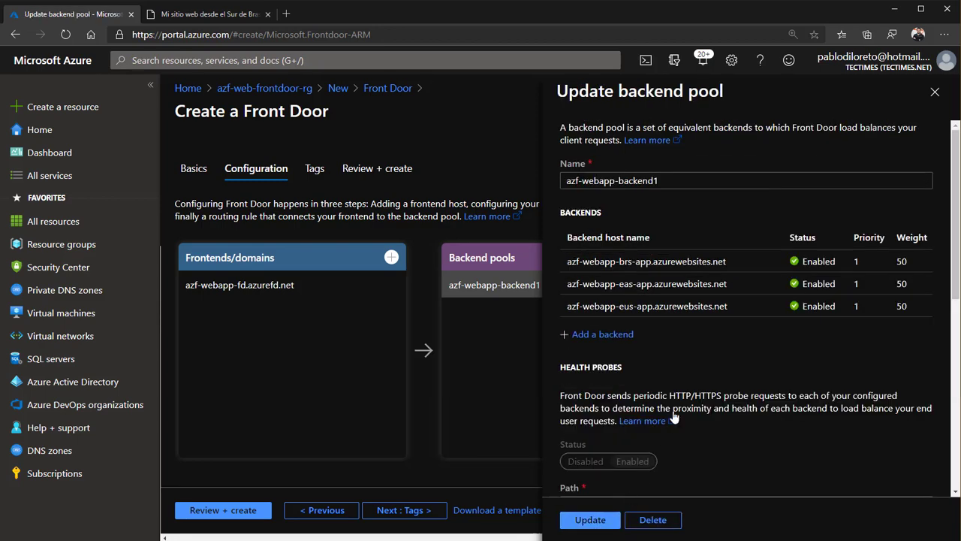
- Review the pool's health probes and load balancing, keeping the HTTPS protocol and HEAD probe method, and save the pool update
scroll(674, 418, down, 3)
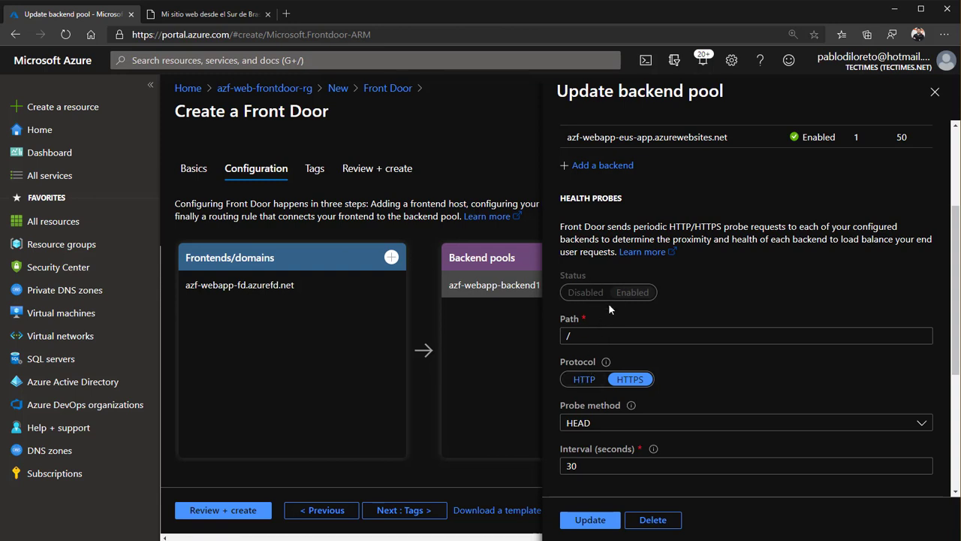
click(570, 381)
click(630, 379)
scroll(630, 380, down, 3)
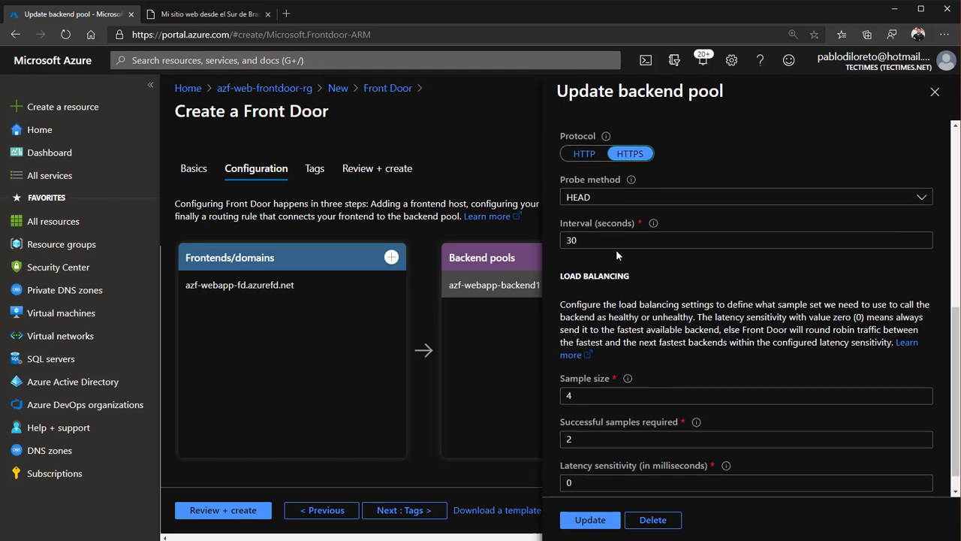
click(611, 198)
click(612, 198)
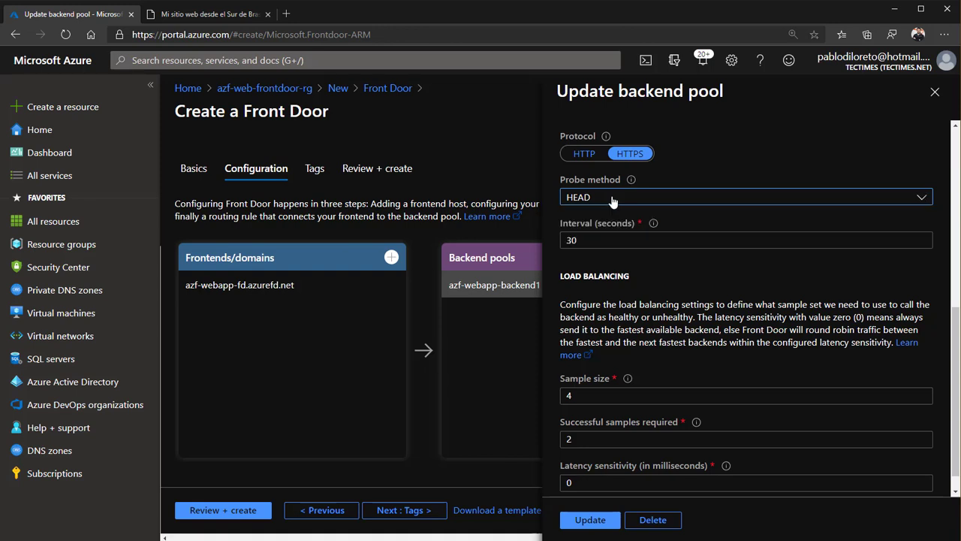
scroll(639, 385, down, 1)
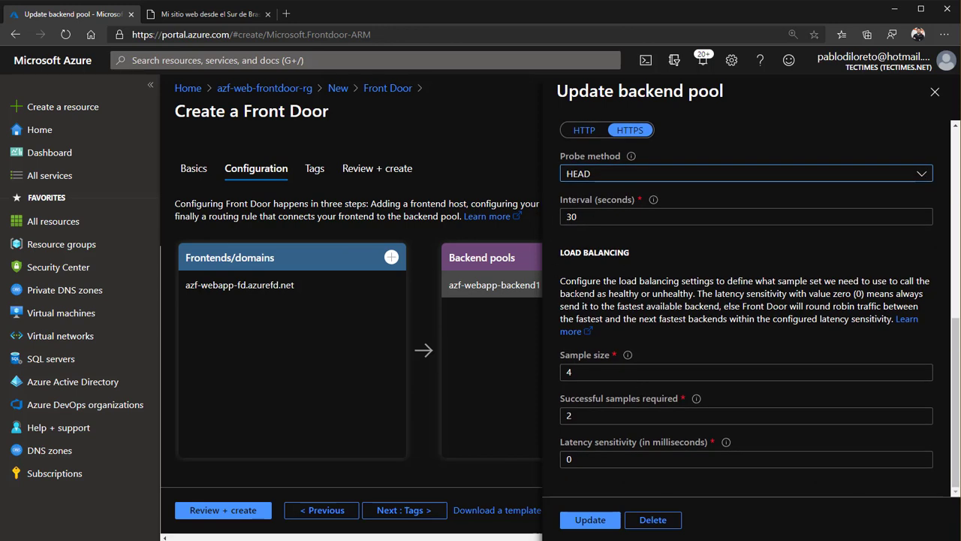
click(588, 528)
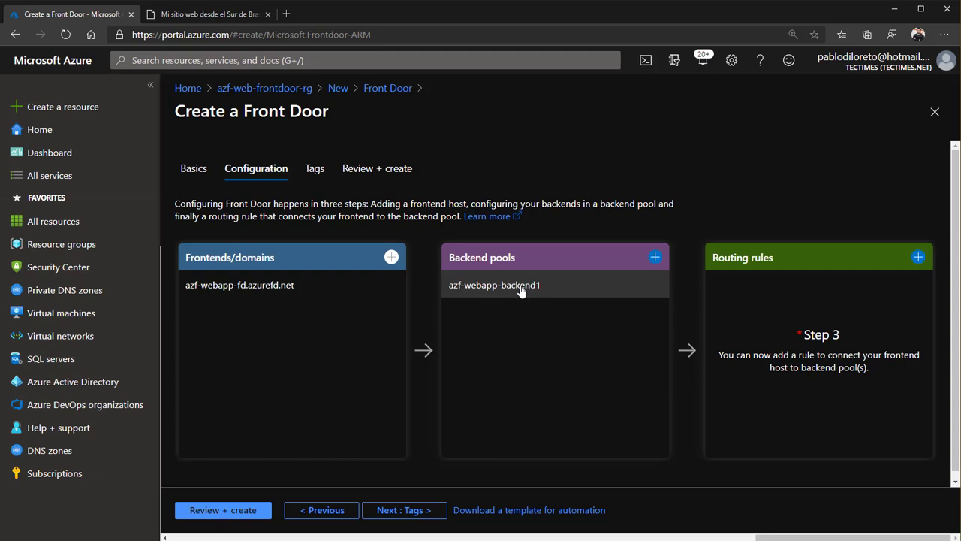
click(653, 257)
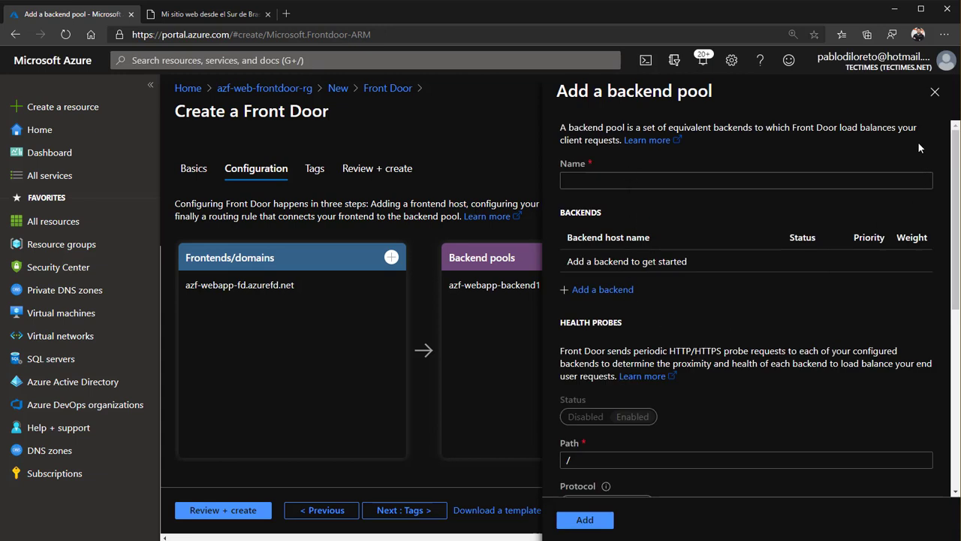
click(935, 90)
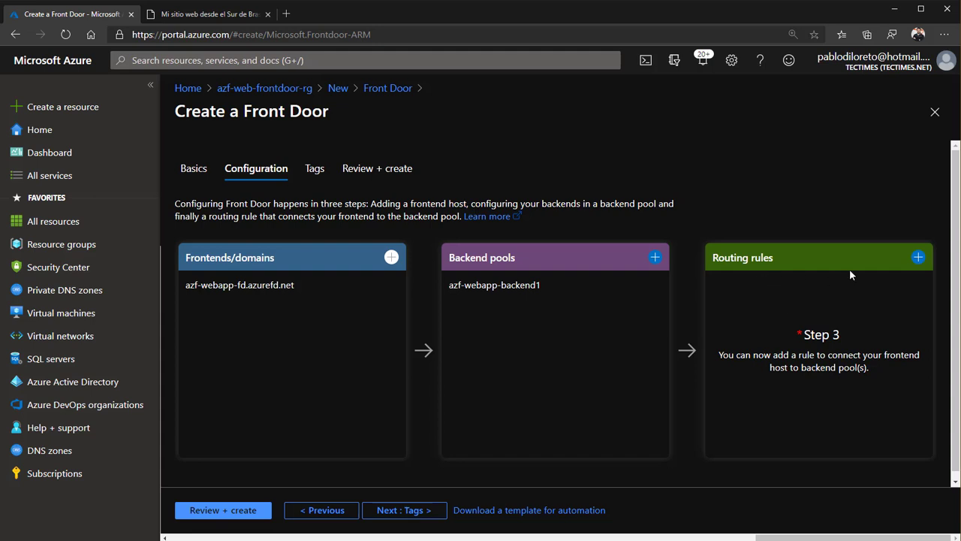
- Start a routing rule named rule1, keeping HTTP and HTTPS as accepted protocols and azf-webapp-fd.azurefd.net as its frontend
click(918, 257)
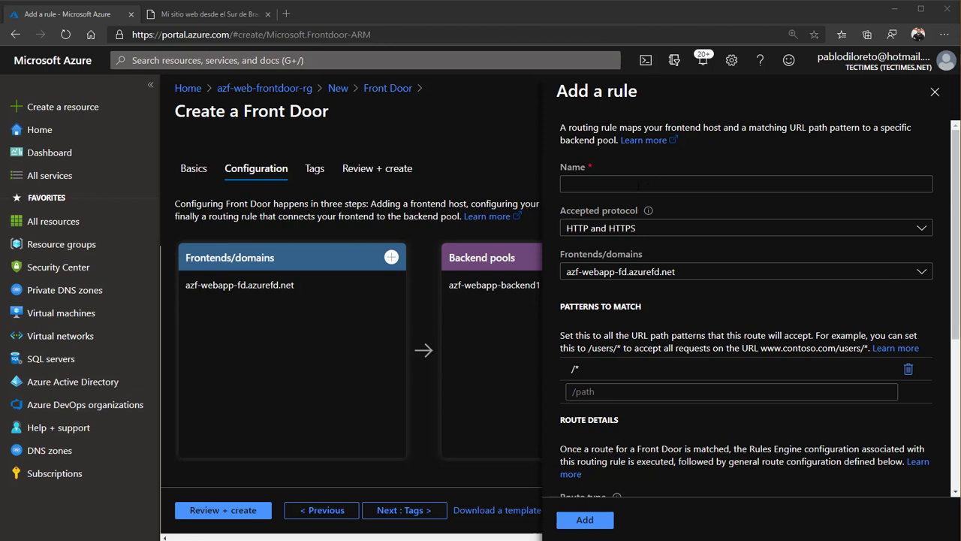
click(650, 179)
text(rule1)
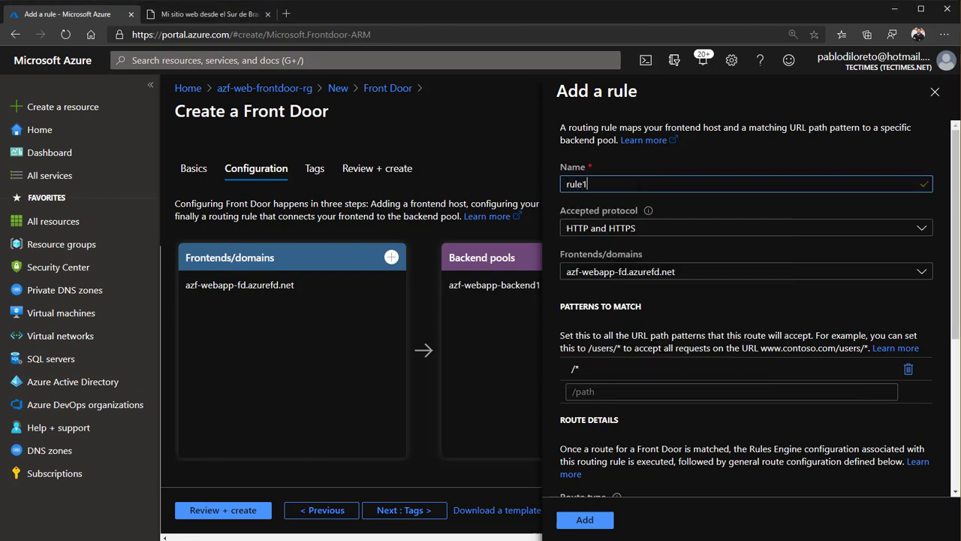
key(Tab)
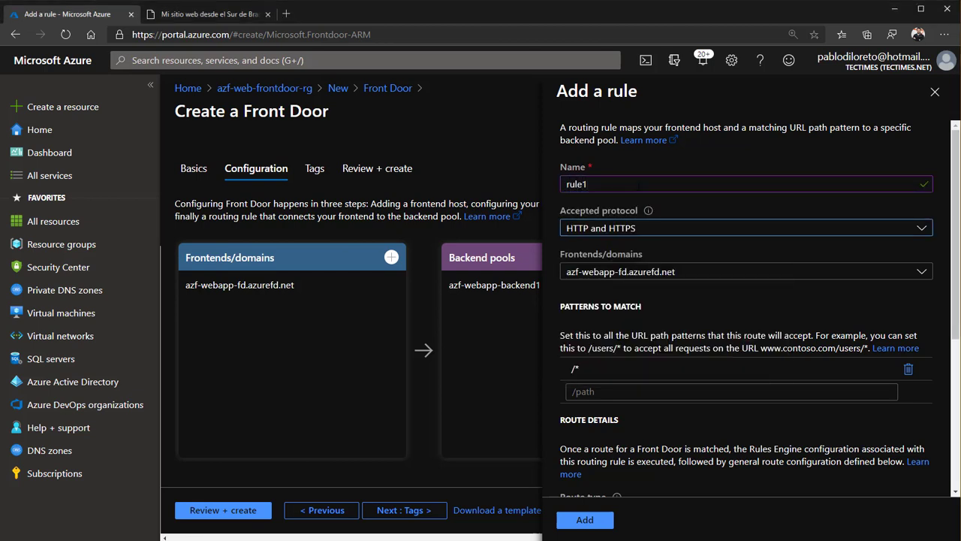
click(606, 229)
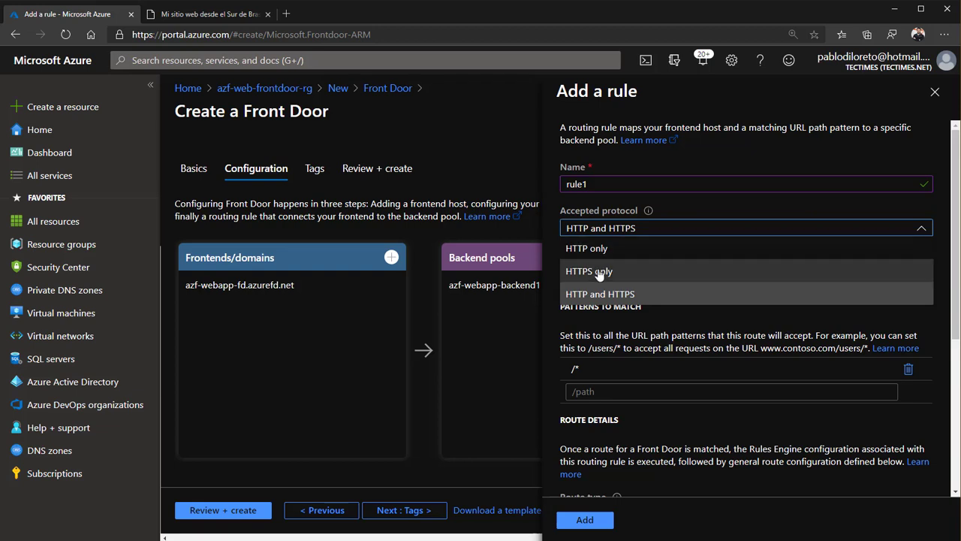
click(676, 227)
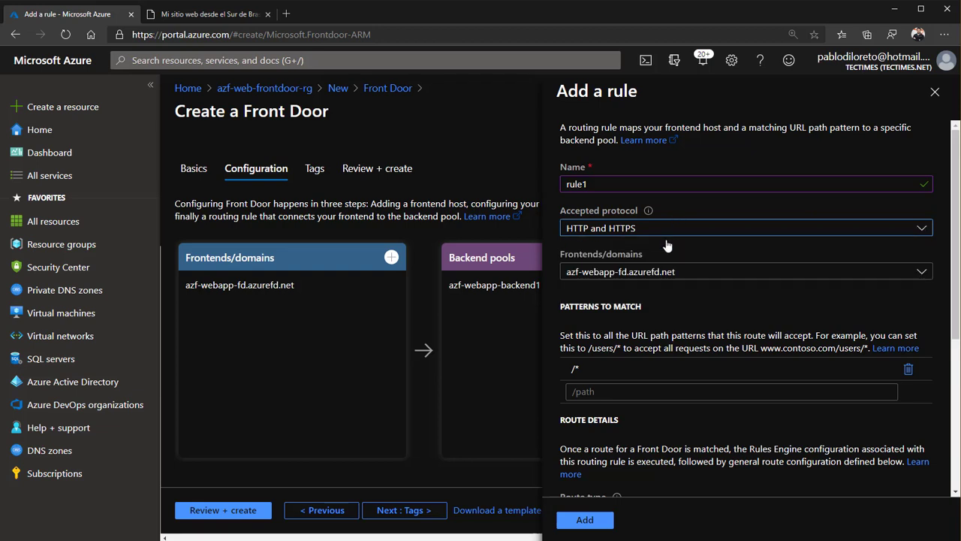
click(622, 275)
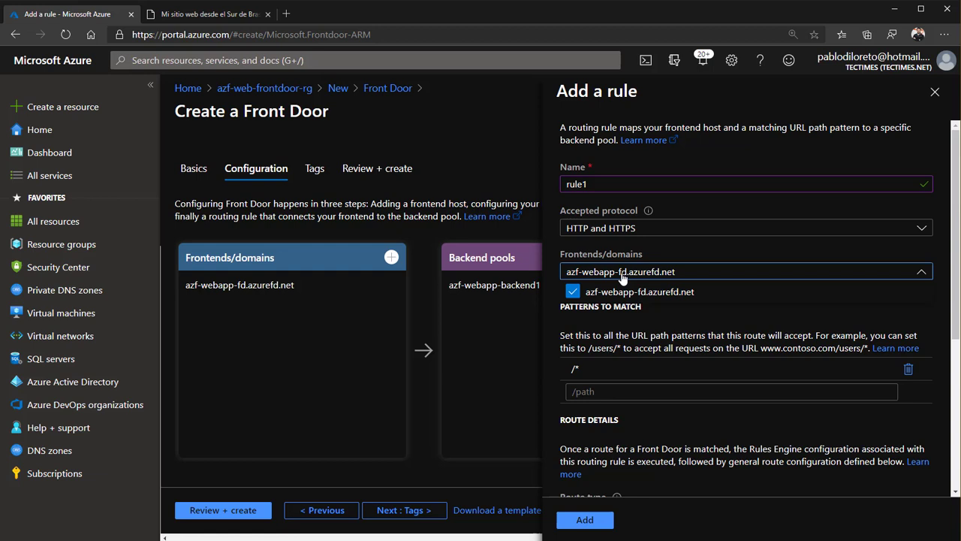
click(623, 274)
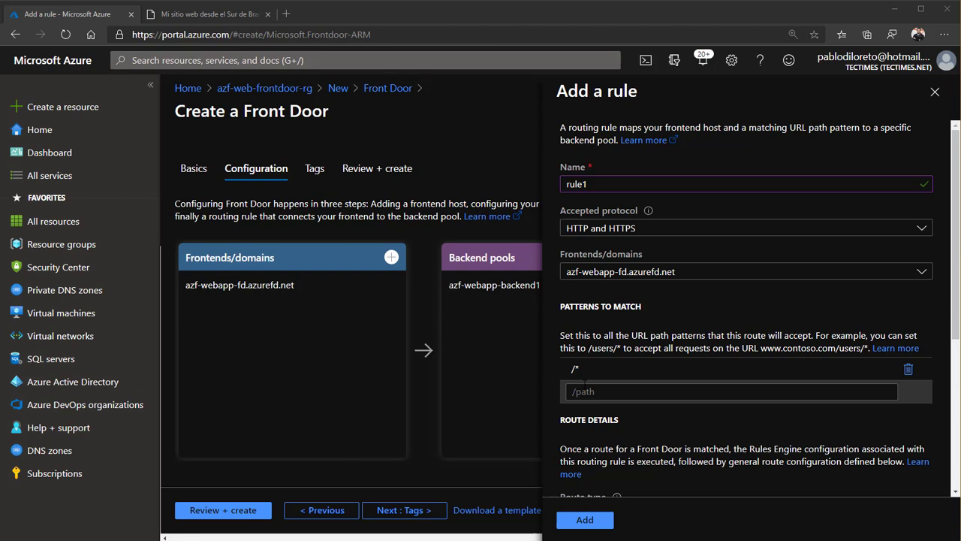
- Examine the rule's Redirect route options and return the route type to Forward
scroll(627, 410, down, 2)
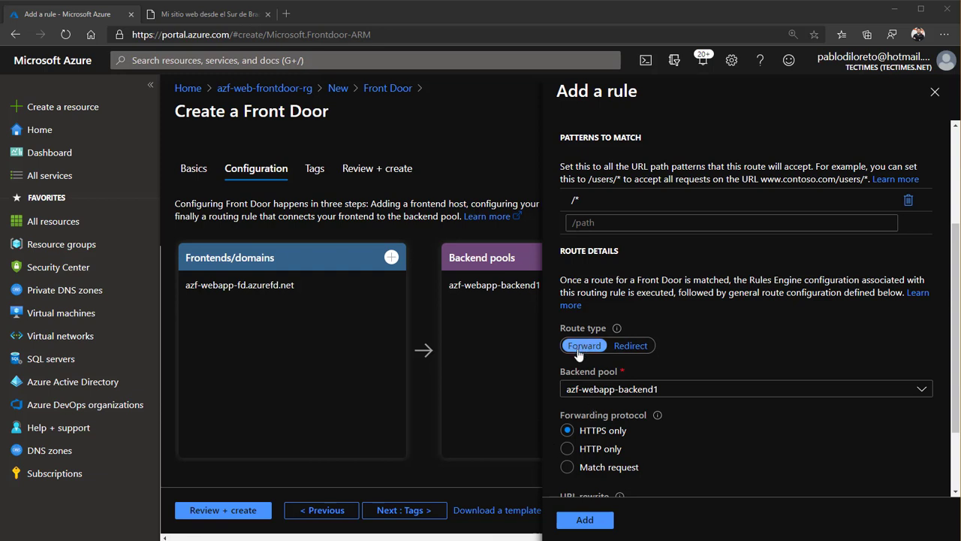
click(632, 347)
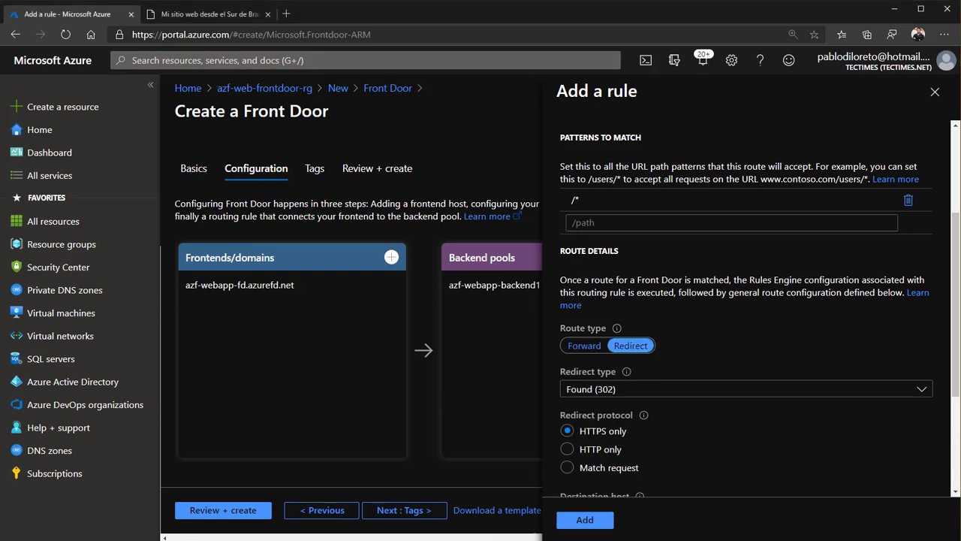
click(586, 346)
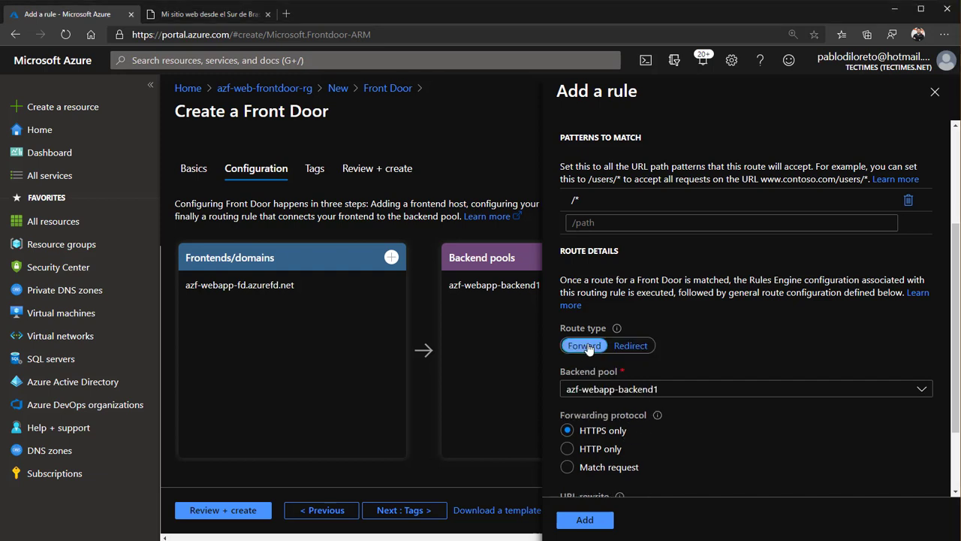
click(627, 347)
scroll(635, 400, down, 3)
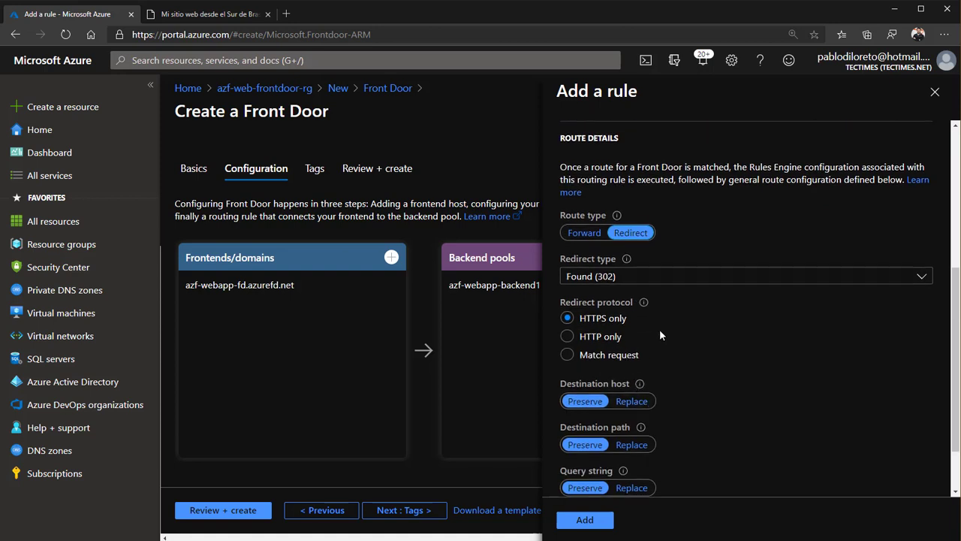
scroll(660, 329, down, 2)
scroll(659, 329, up, 3)
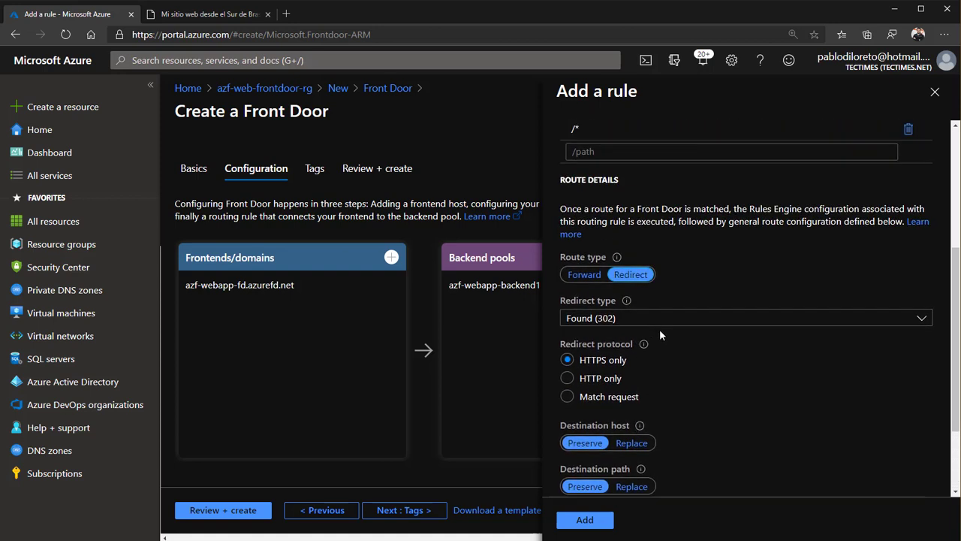
click(584, 275)
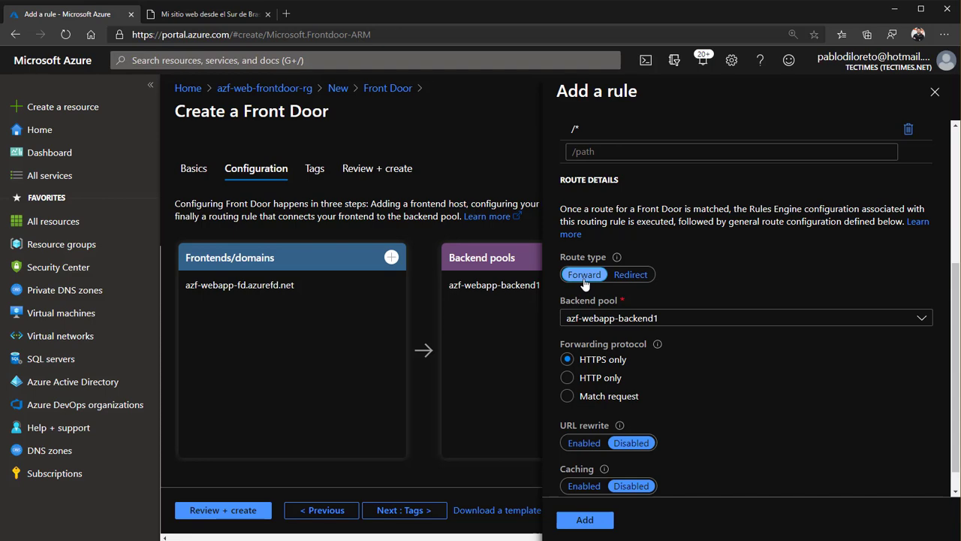
scroll(585, 283, up, 3)
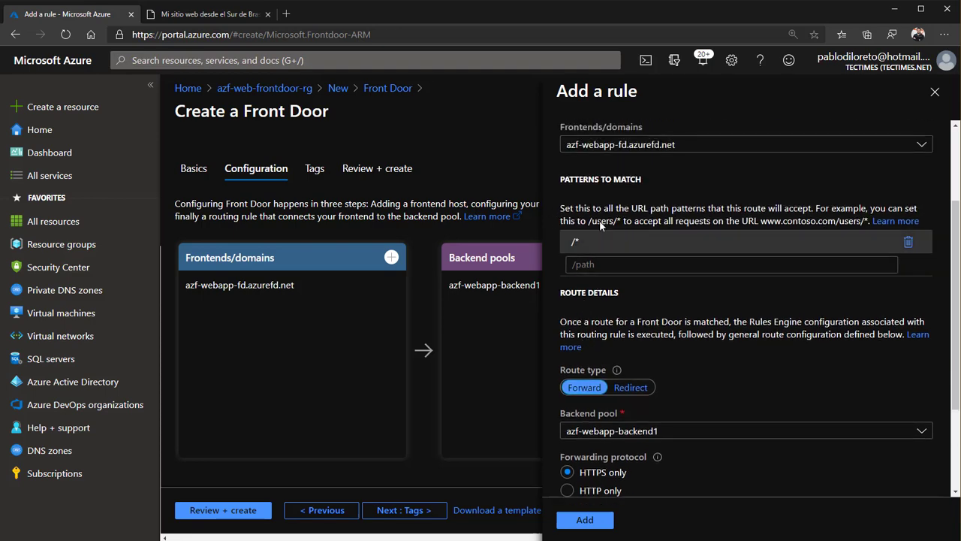
- Examine the redirect types available for the Redirect route, then keep Forward as the rule's route type
scroll(580, 277, down, 3)
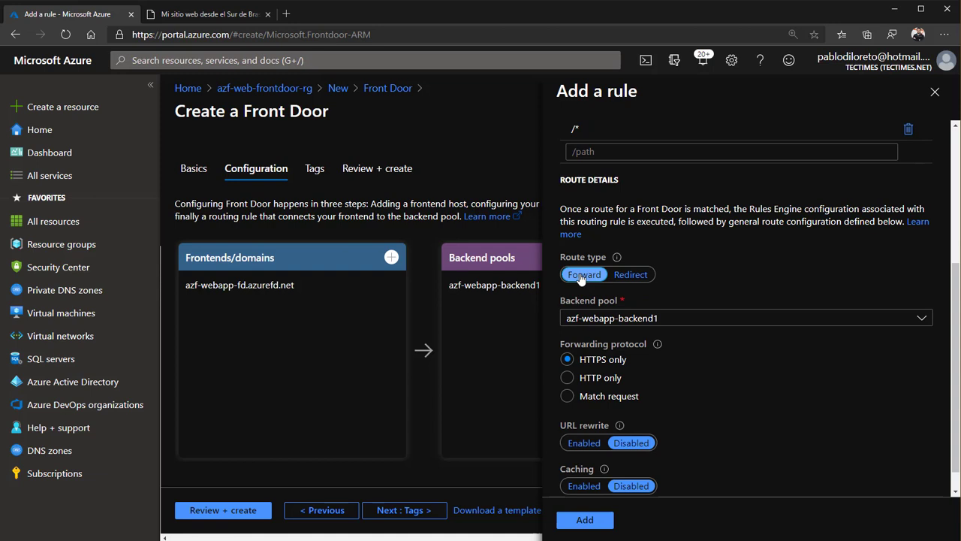
scroll(580, 278, up, 2)
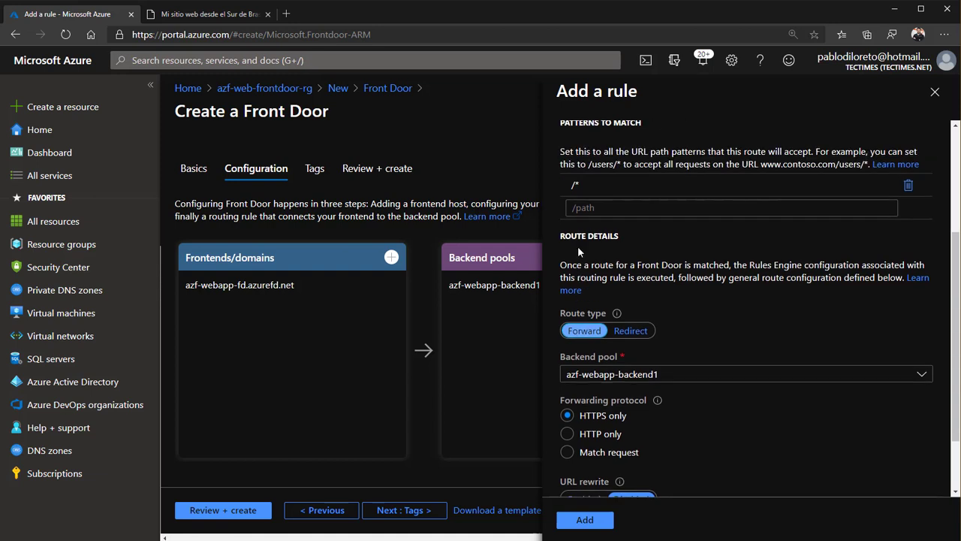
click(633, 331)
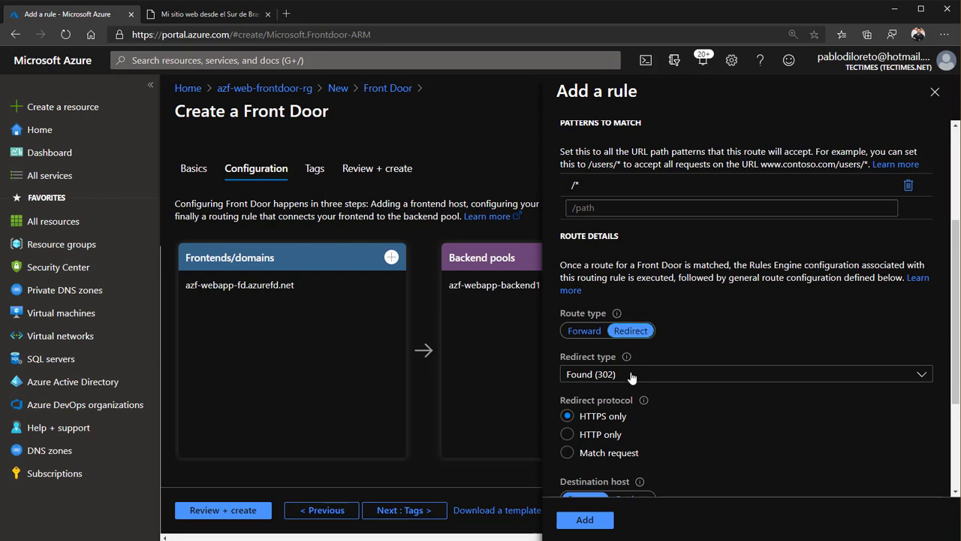
click(631, 376)
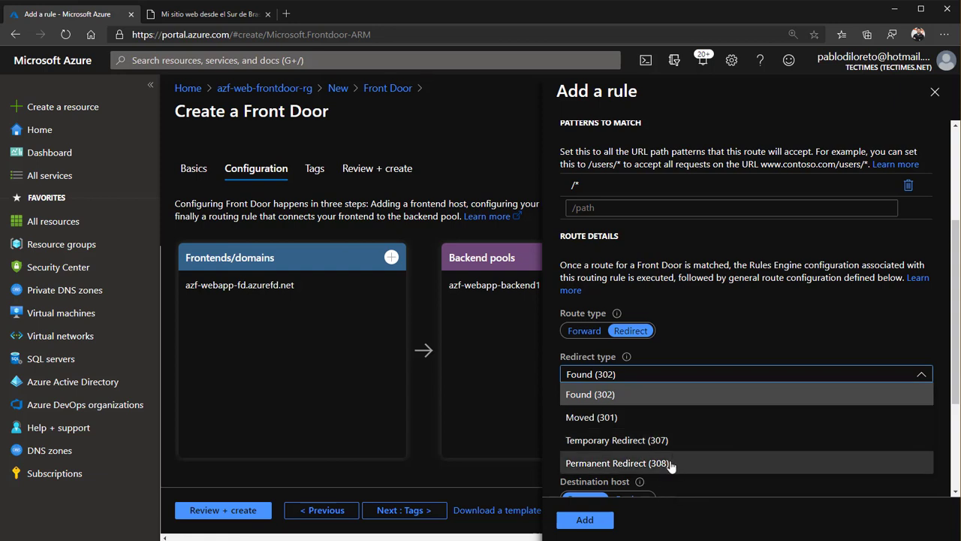
click(732, 368)
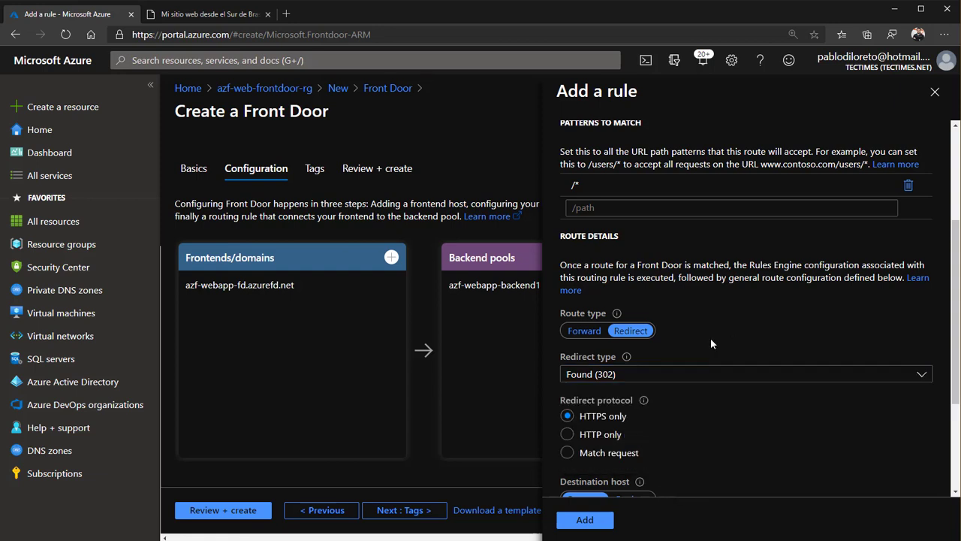
click(582, 334)
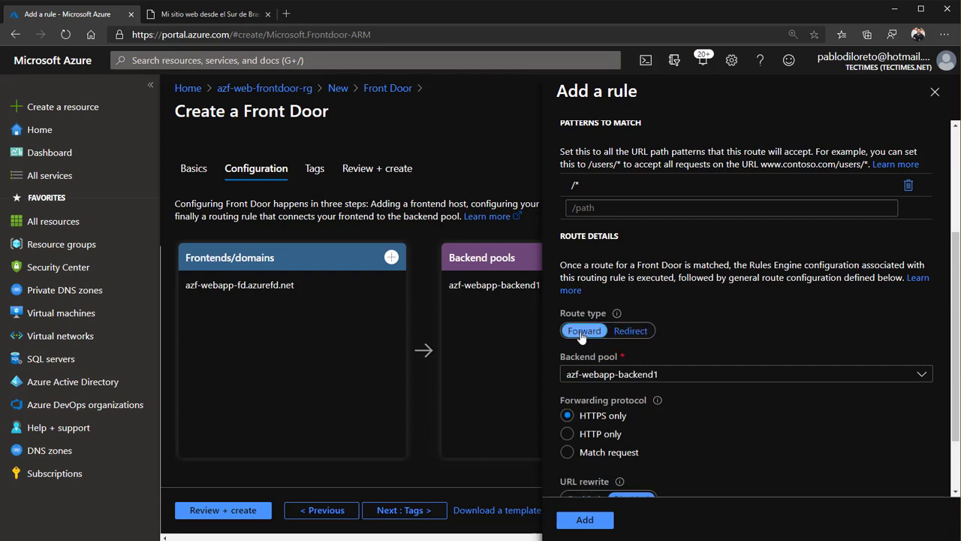
- Select azf-webapp-backend1 as the rule's backend pool and set the forwarding protocol to Match request
click(638, 380)
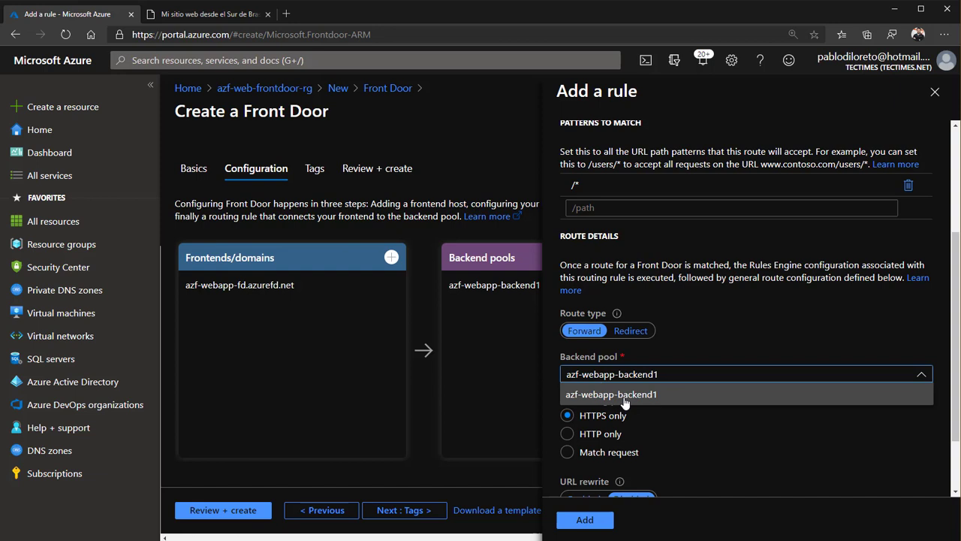
click(637, 389)
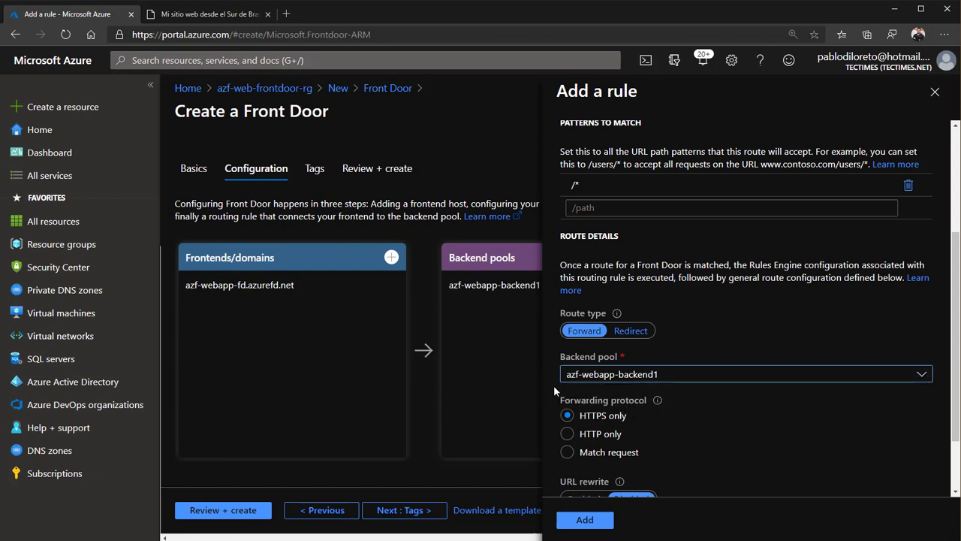
scroll(600, 432, down, 1)
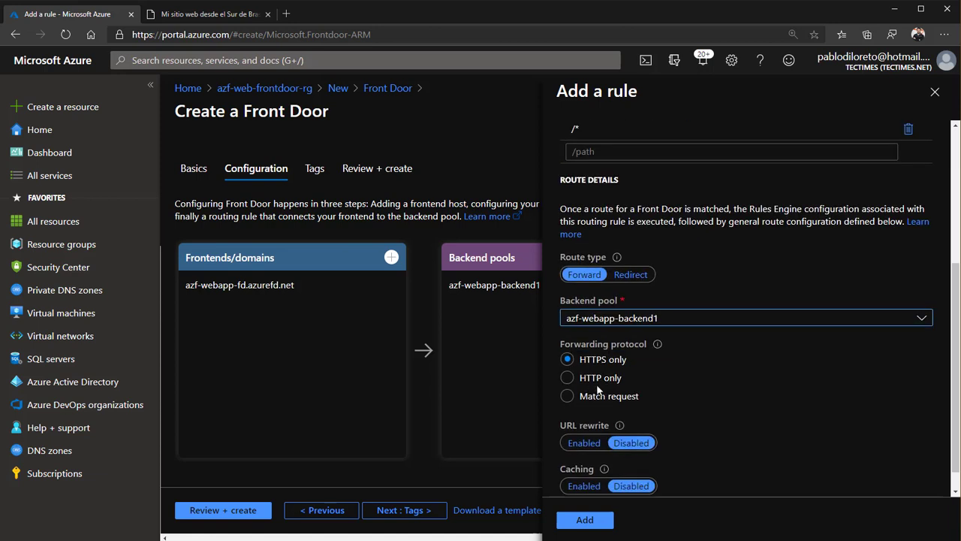
click(600, 404)
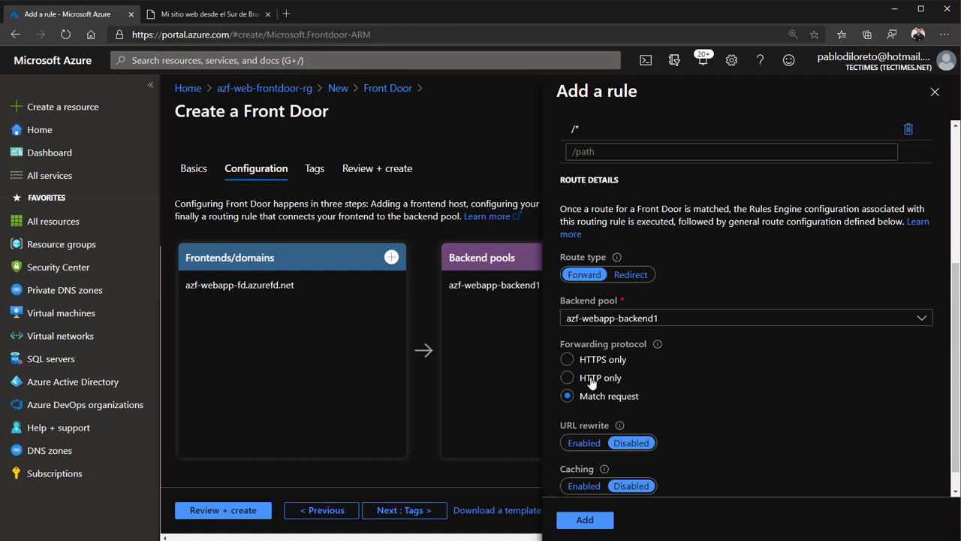
- Examine the options for URL rewrite and caching by enabling each briefly, leaving both disabled
scroll(616, 403, down, 1)
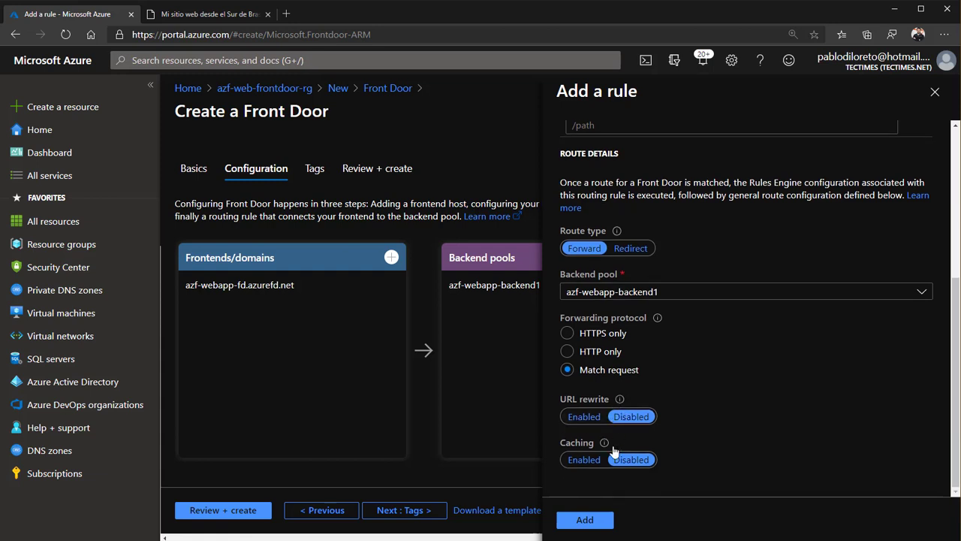
click(583, 419)
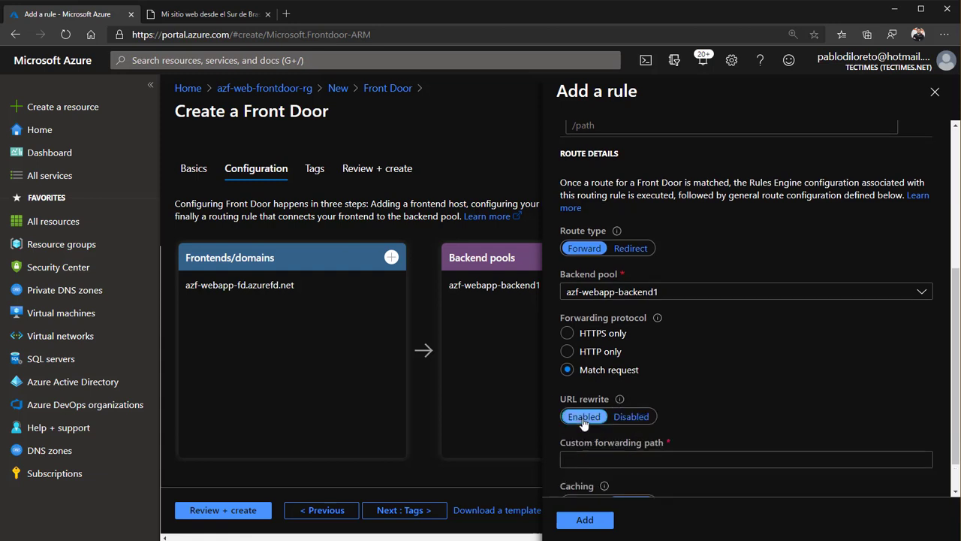
click(646, 419)
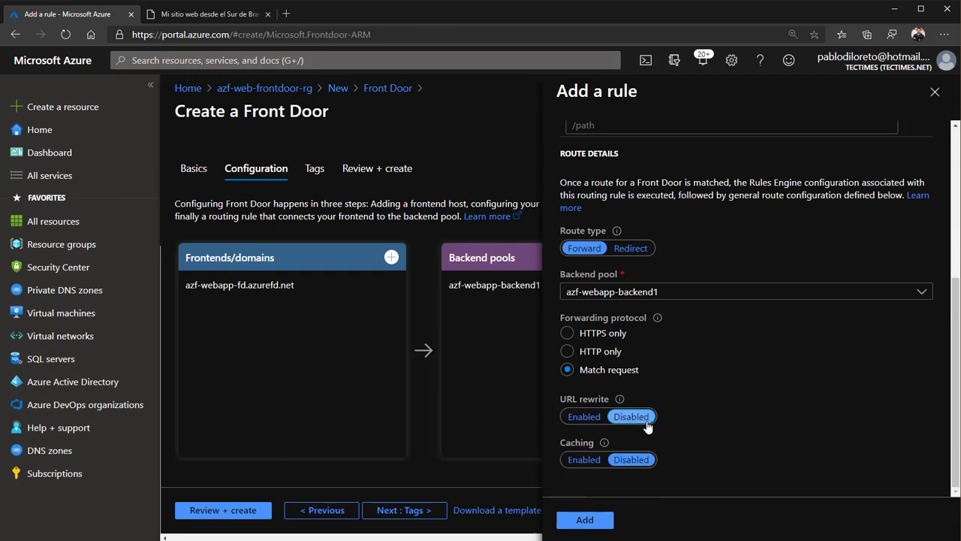
click(583, 458)
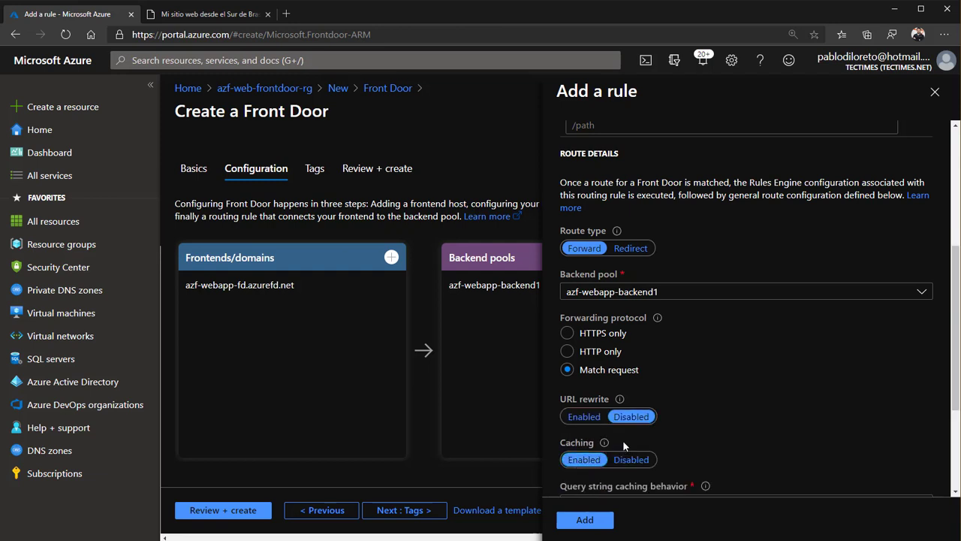
scroll(623, 440, down, 2)
scroll(622, 440, down, 1)
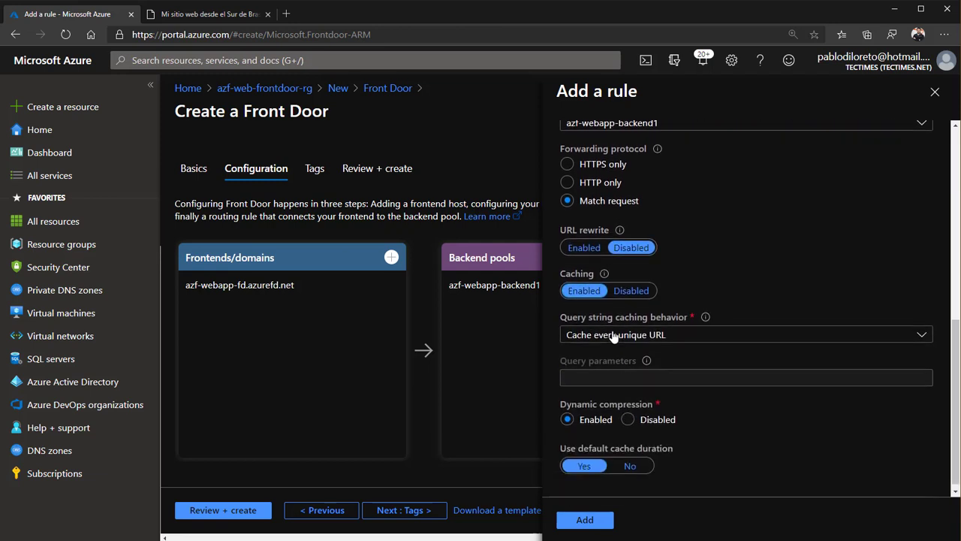
click(632, 292)
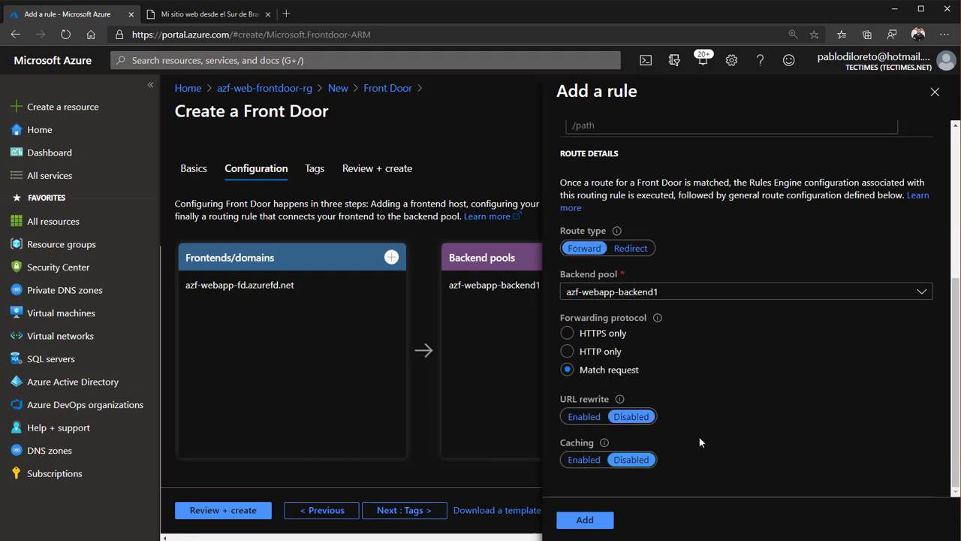
- Set the forwarding protocol to HTTPS only and add the routing rule to the Front Door configuration
click(611, 335)
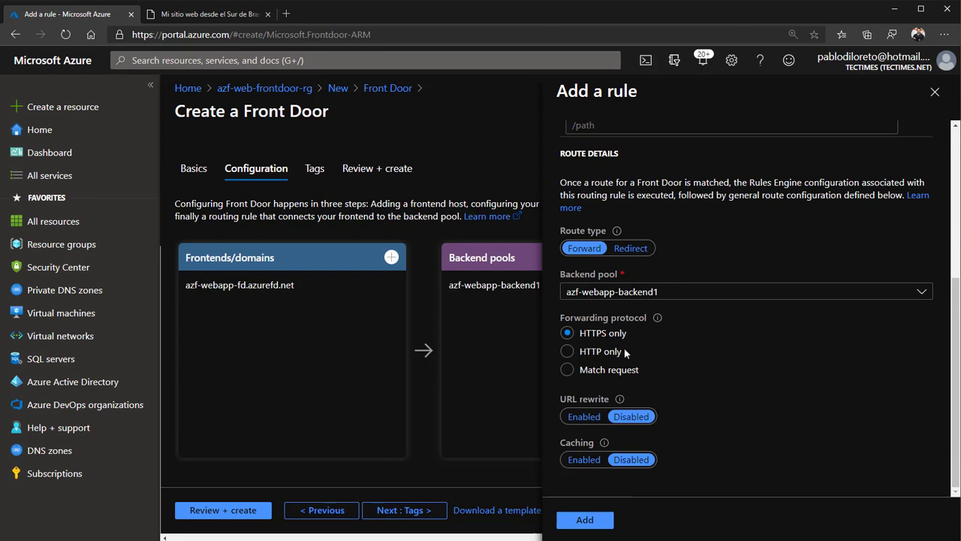
click(578, 515)
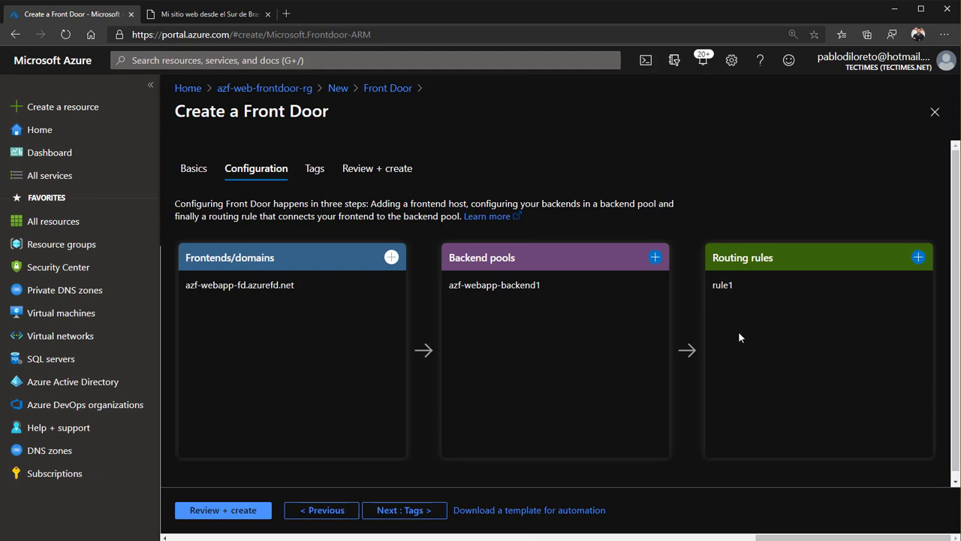
- Leave the tags empty, review the Front Door settings and create the azf-webapp-fd resource
click(419, 514)
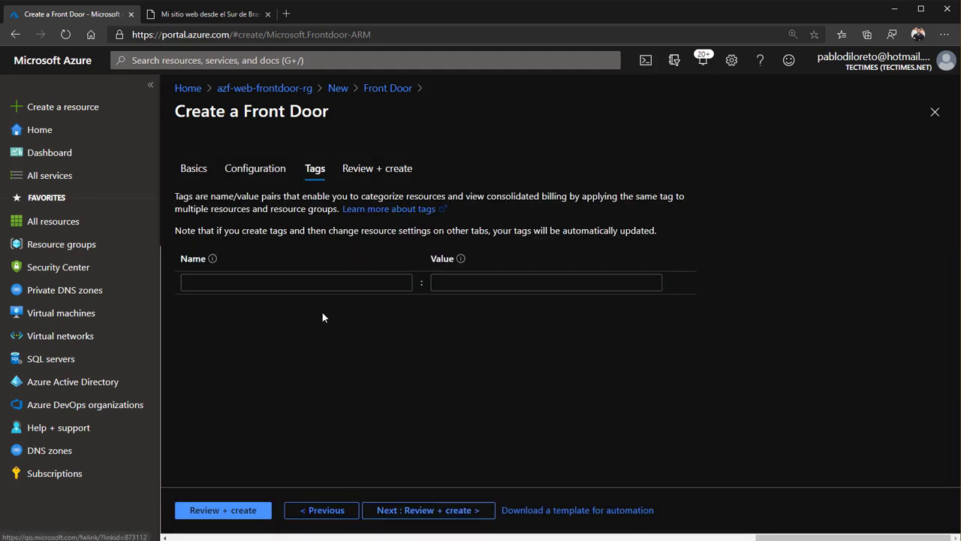
click(455, 516)
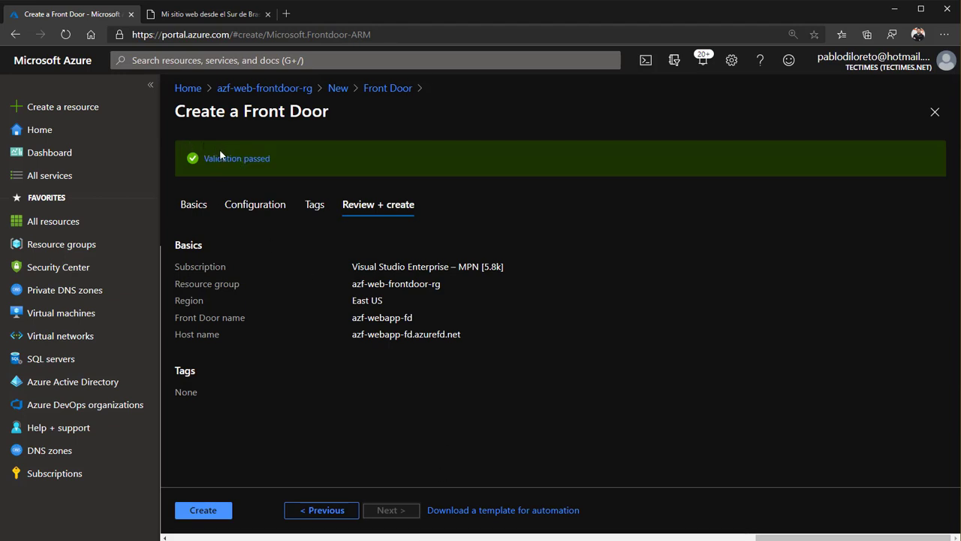
click(203, 511)
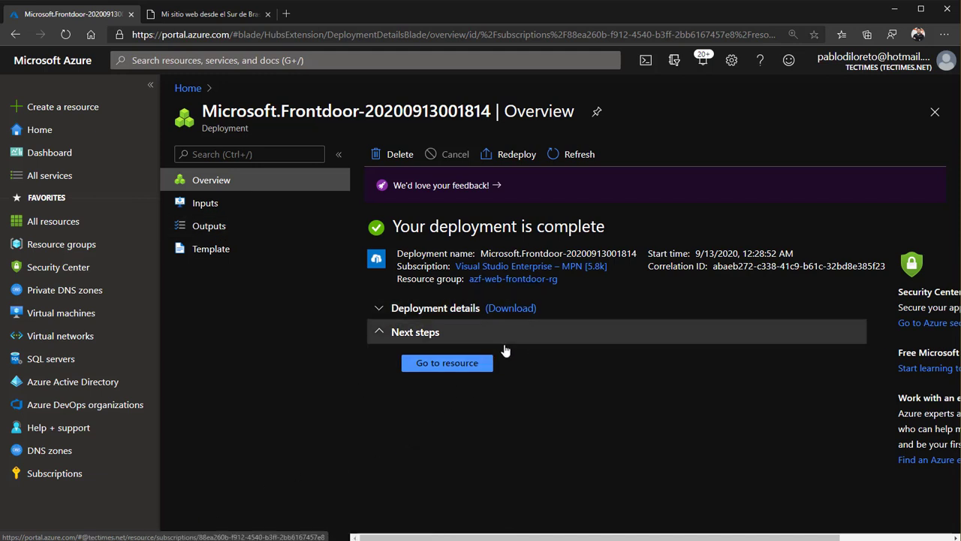
- Open the deployed Front Door resource, copy its frontend host URL and load it in a new browser tab to read the greeting
click(444, 367)
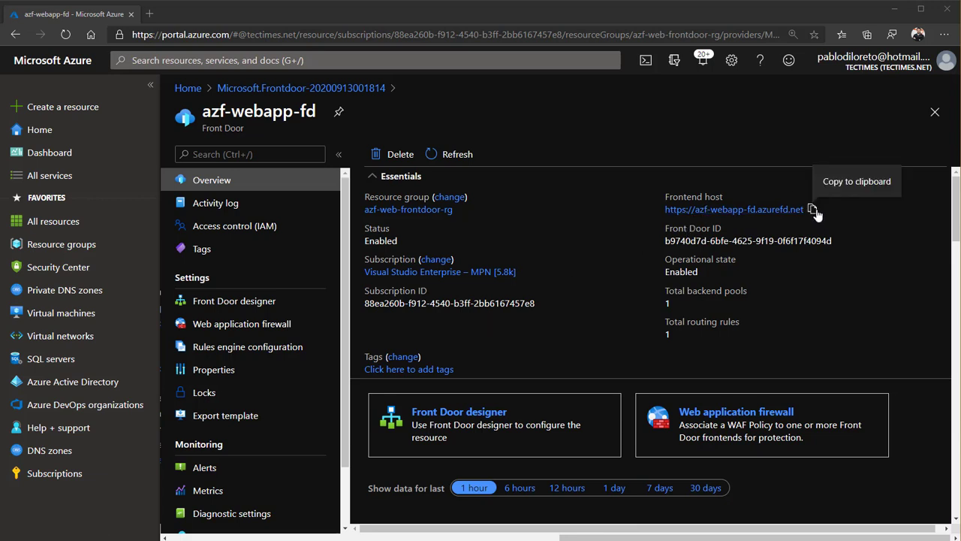
click(813, 210)
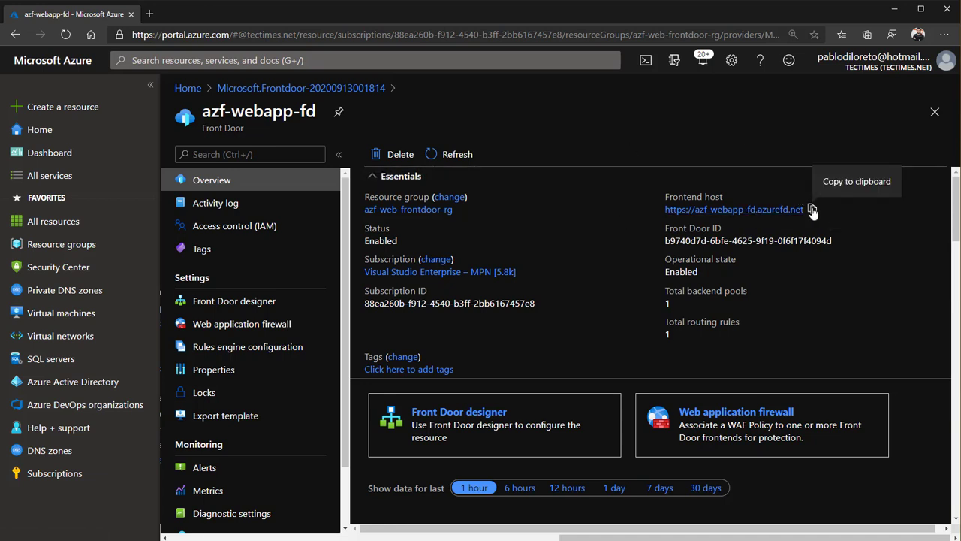
click(150, 13)
key(ctrl+v)
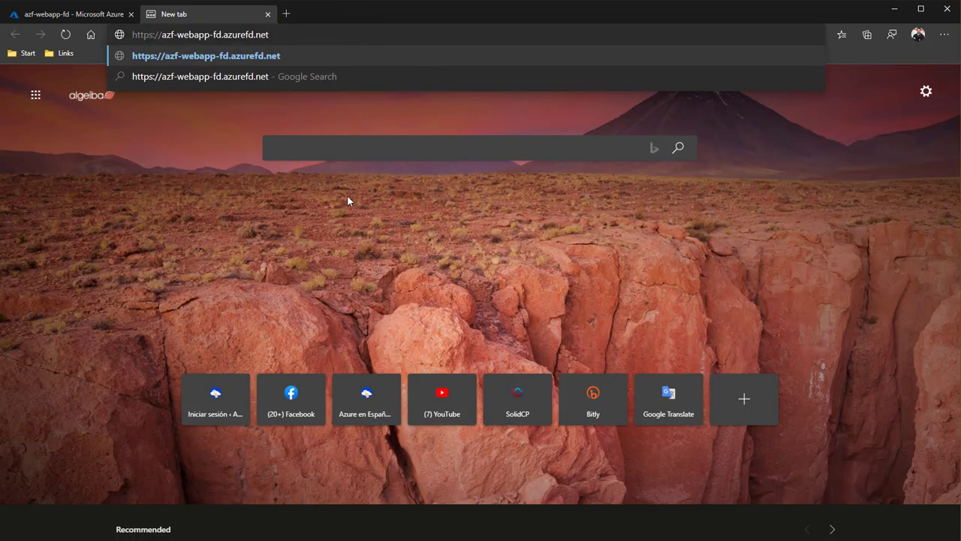
key(Return)
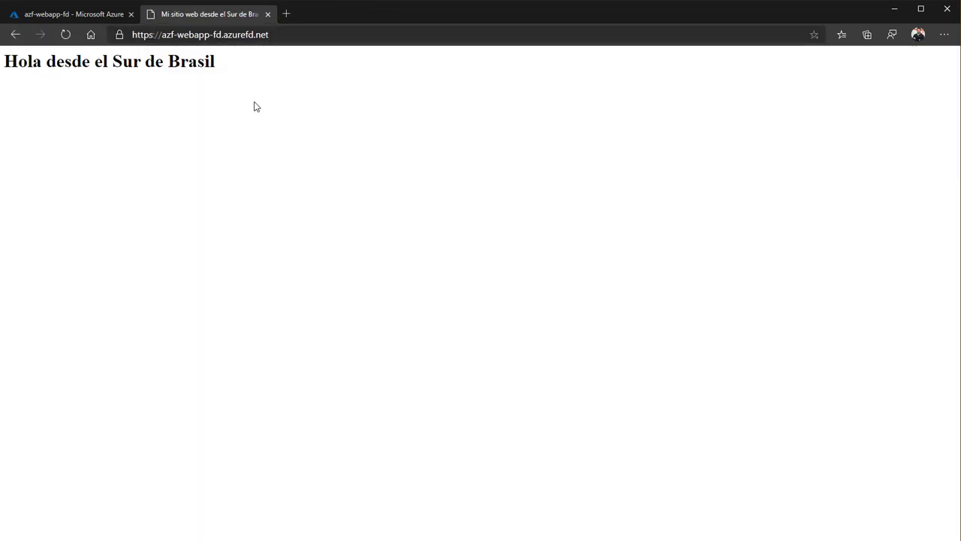
drag(217, 60, 7, 53)
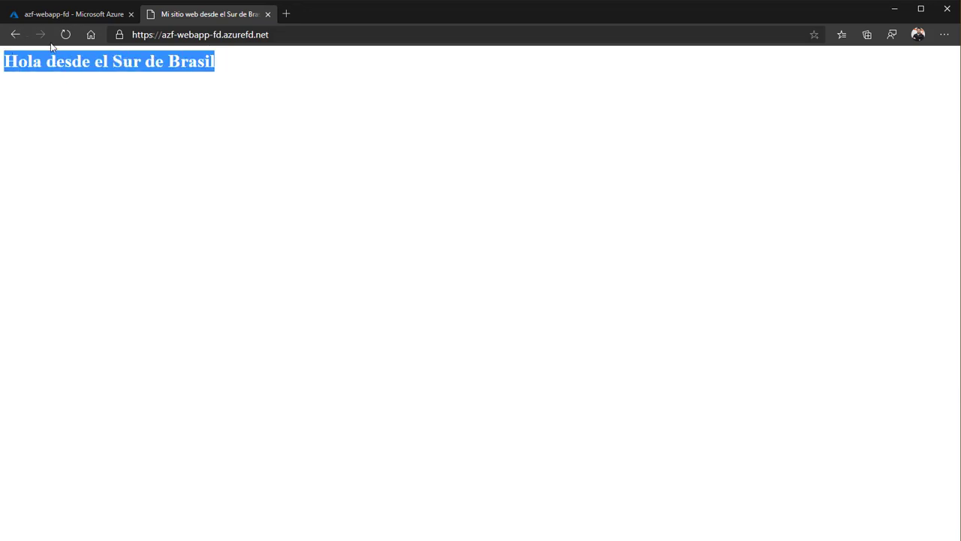
click(256, 34)
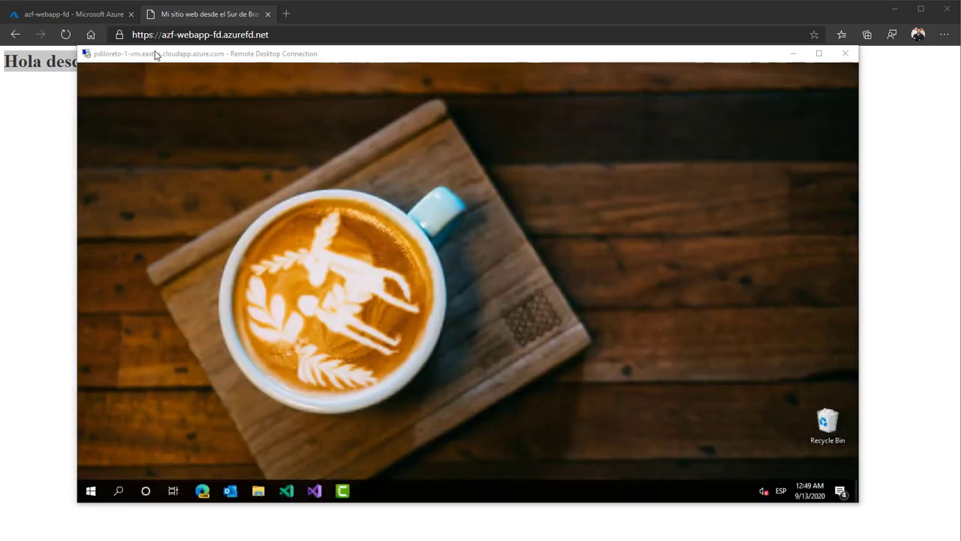
click(206, 495)
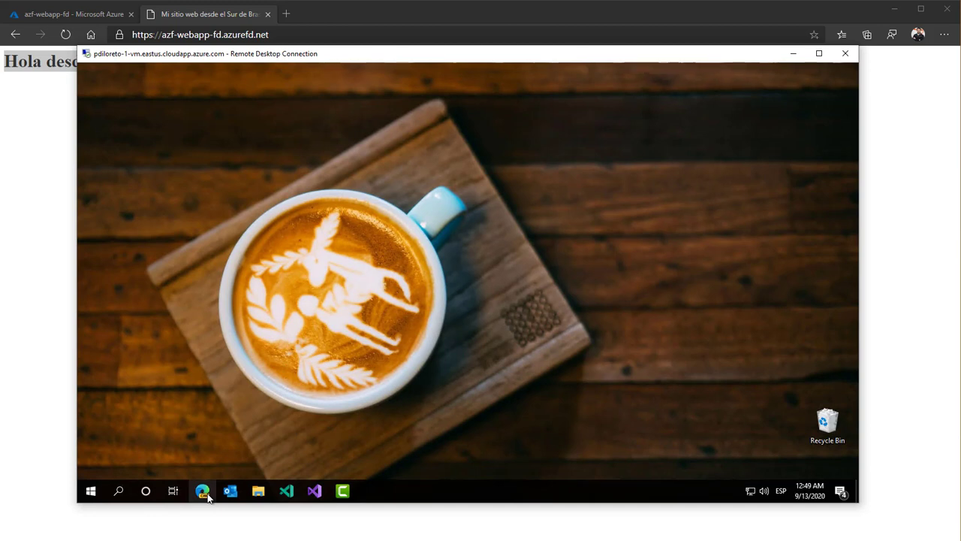
click(204, 492)
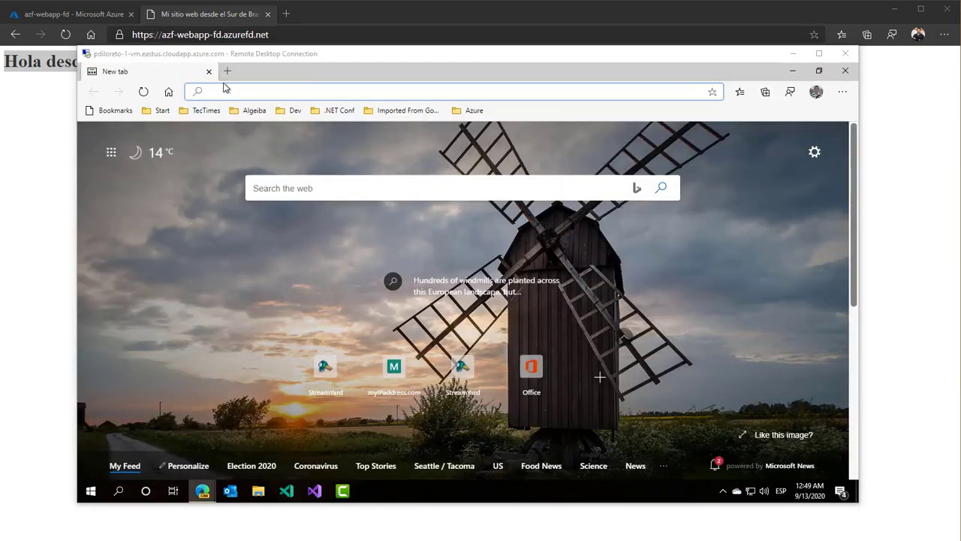
key(ctrl+v)
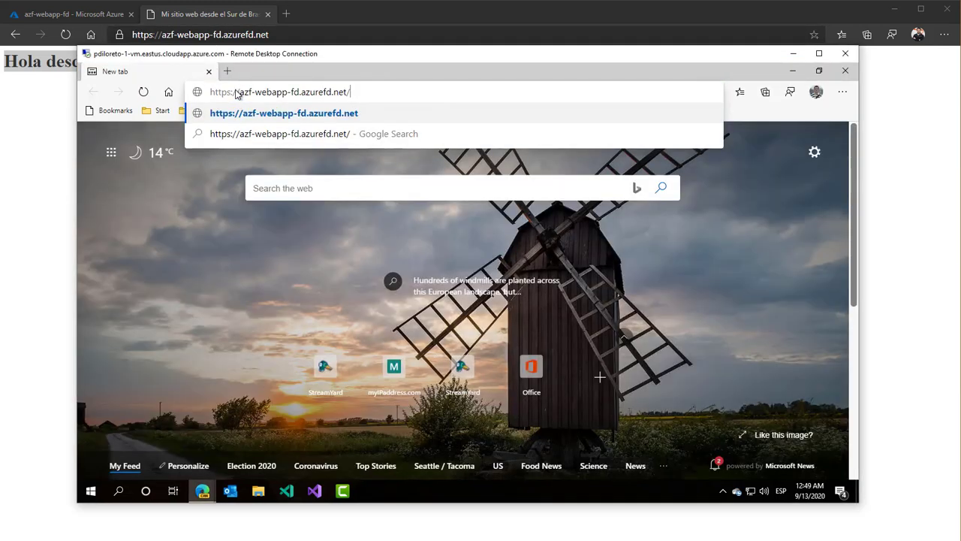
key(Return)
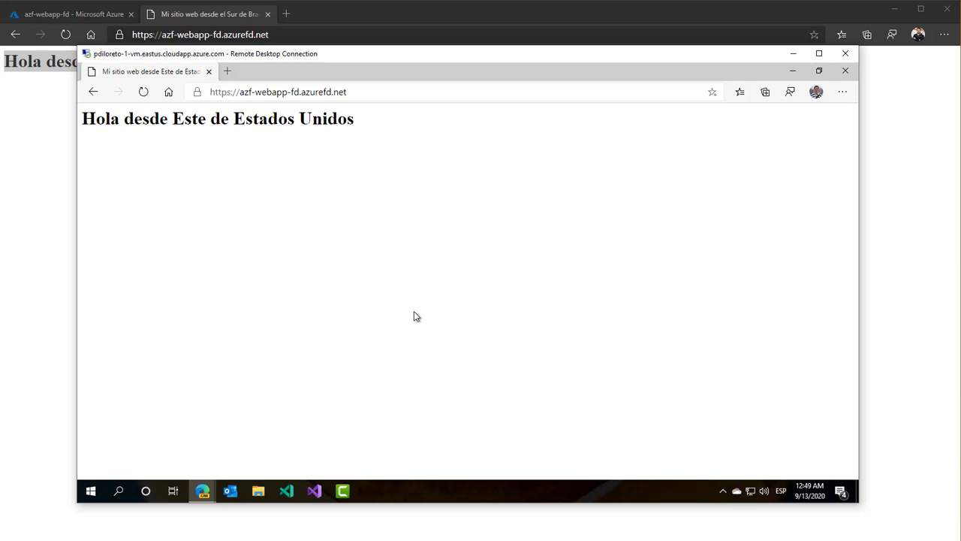
- Compare the region named in the local browser's greeting with the page in the Remote Desktop session
click(338, 15)
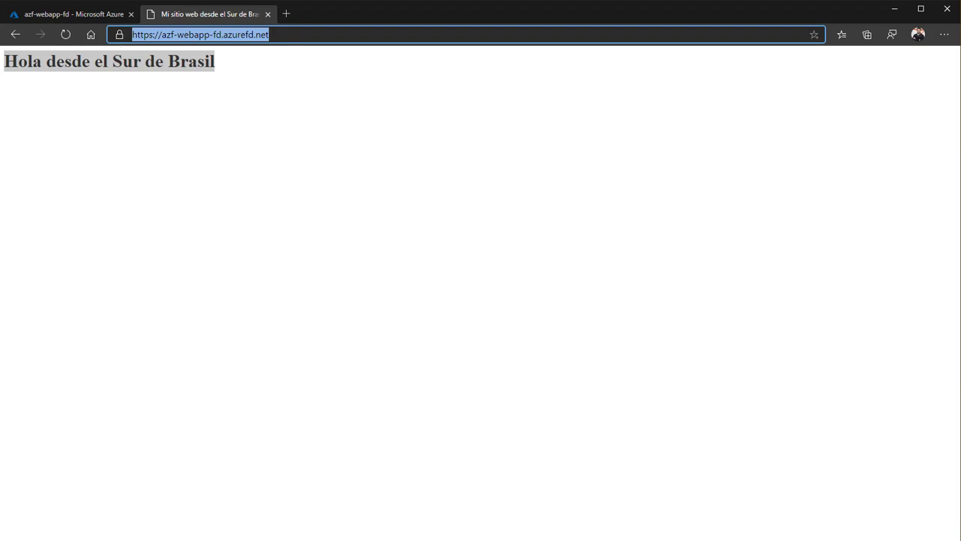
key(alt+Tab)
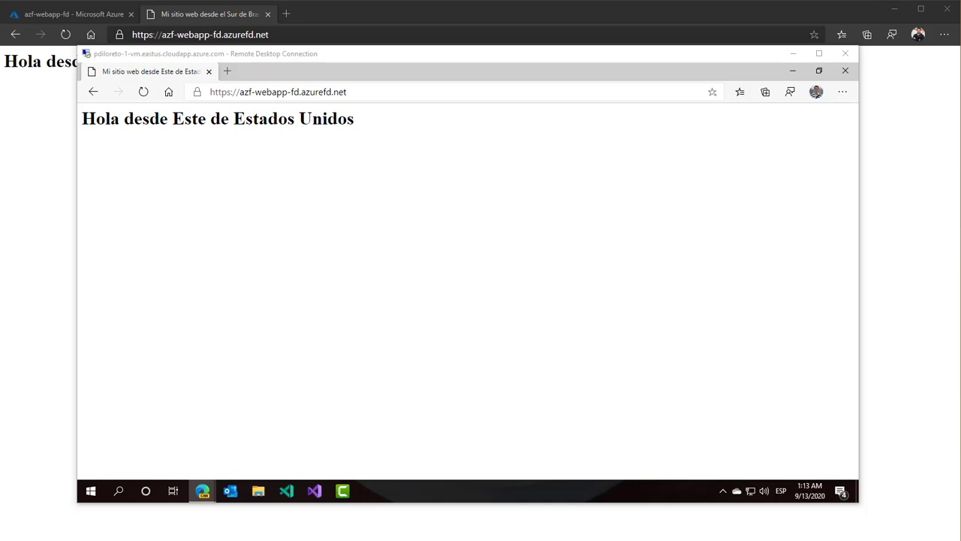
click(318, 15)
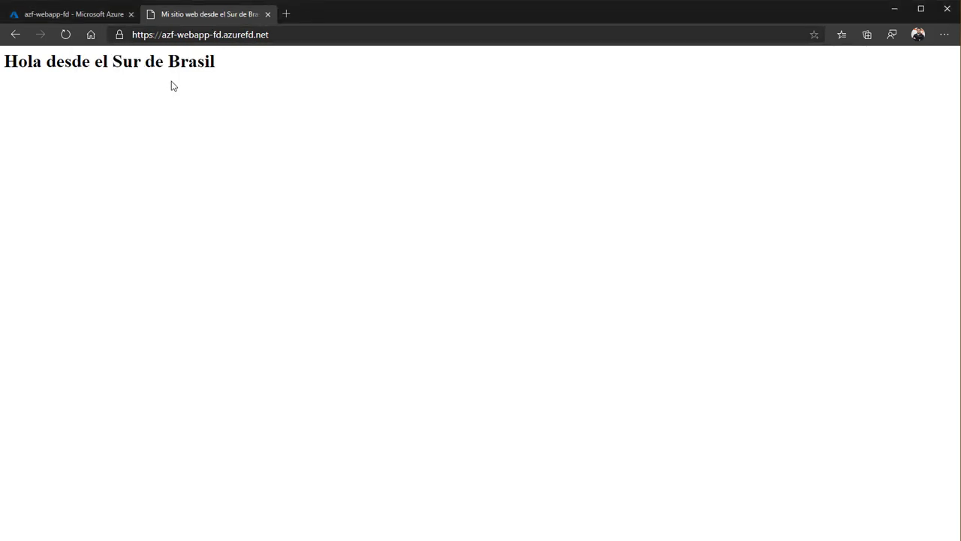
drag(228, 66, 114, 69)
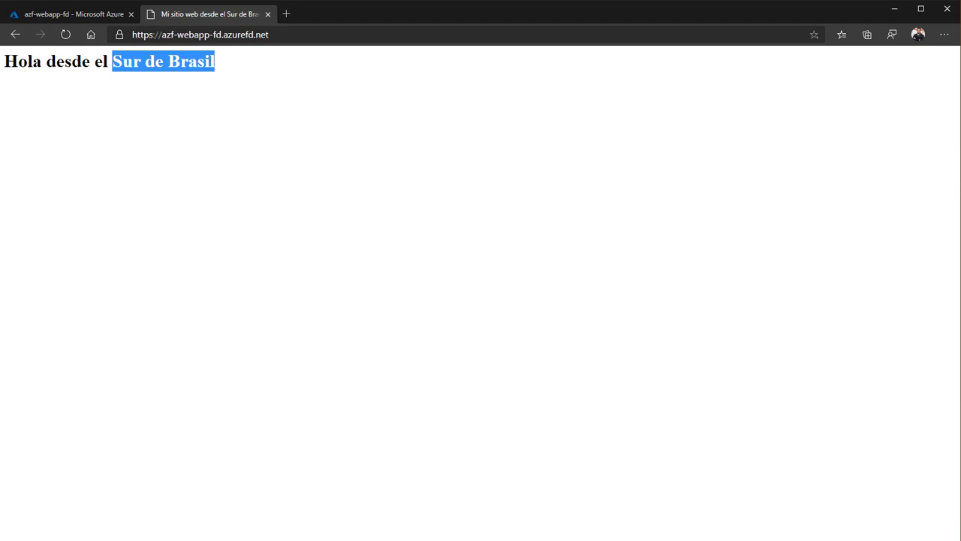
- Switch to the Remote Desktop session and highlight the region name in the greeting on its browser page
key(alt+Tab)
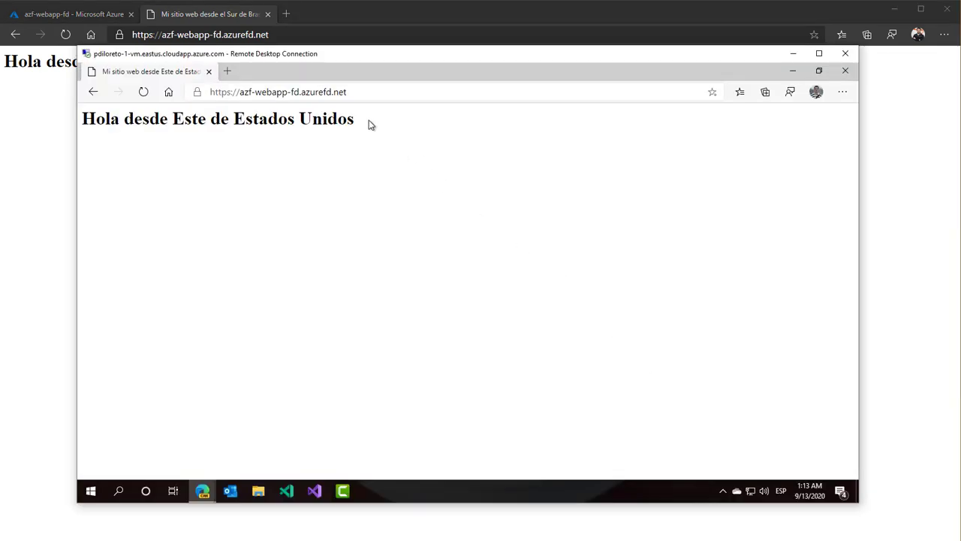
drag(369, 125, 180, 135)
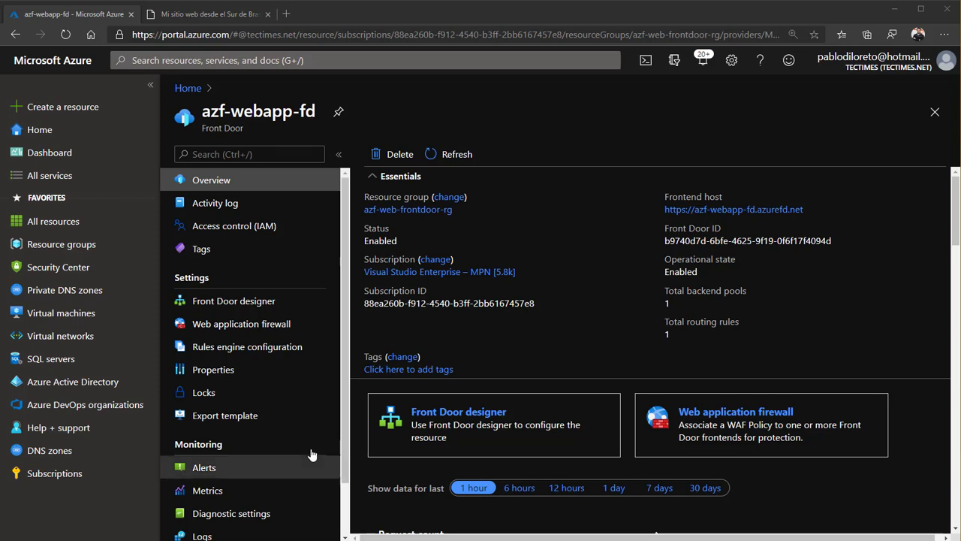
- Open the azf-webapp-backend1 pool in the Front Door designer and examine its backends' priorities and weights and its health probe settings
click(268, 302)
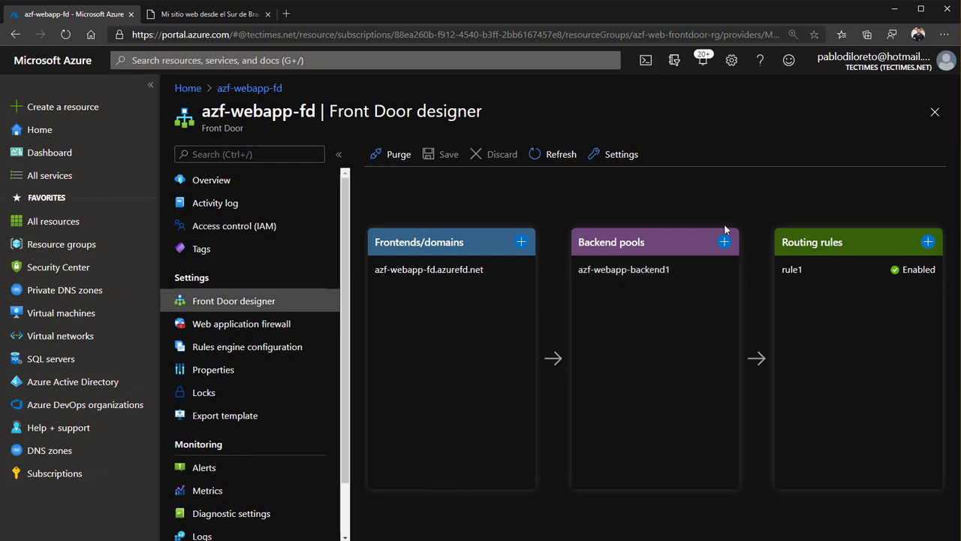
click(646, 279)
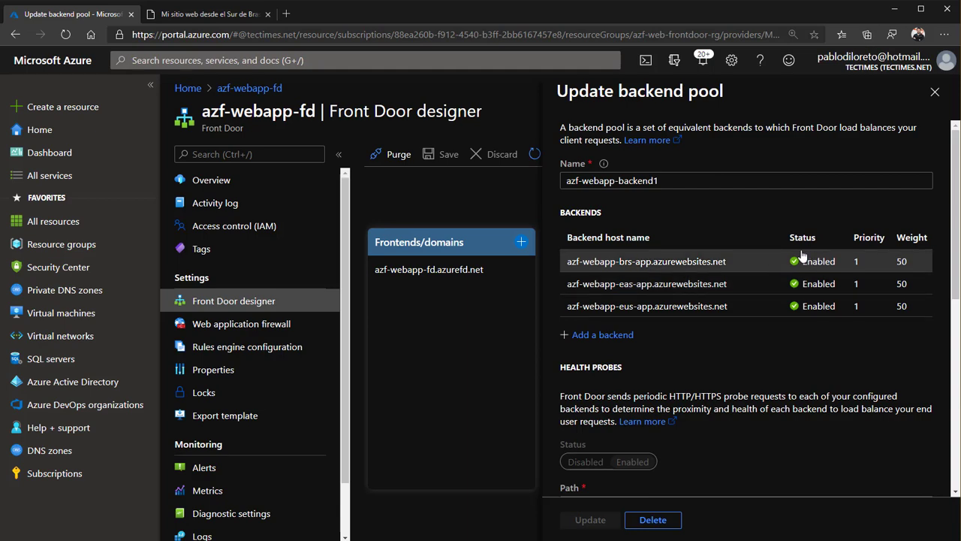
scroll(778, 413, down, 5)
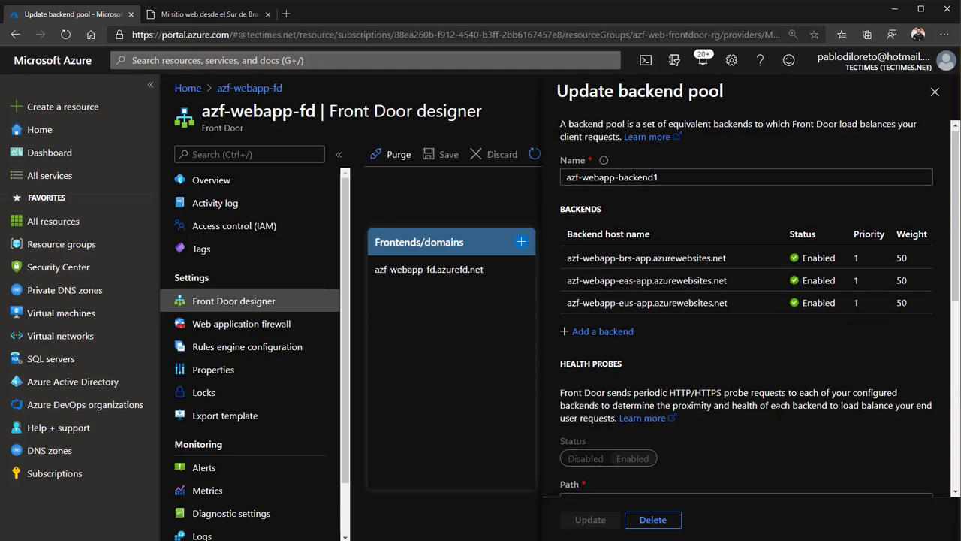
scroll(777, 413, up, 4)
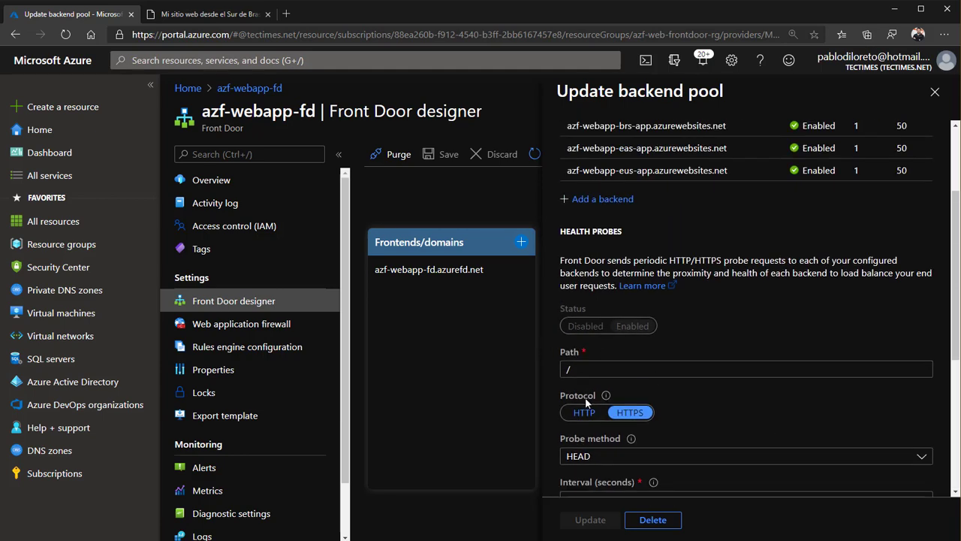
scroll(702, 412, up, 2)
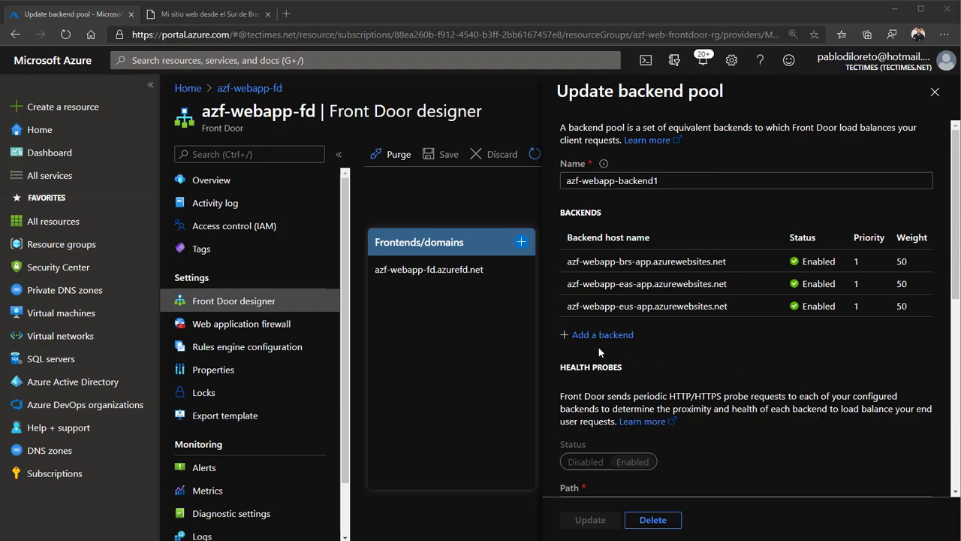
- Compare the region in the local browser's greeting with the one shown in the Remote Desktop session
click(226, 15)
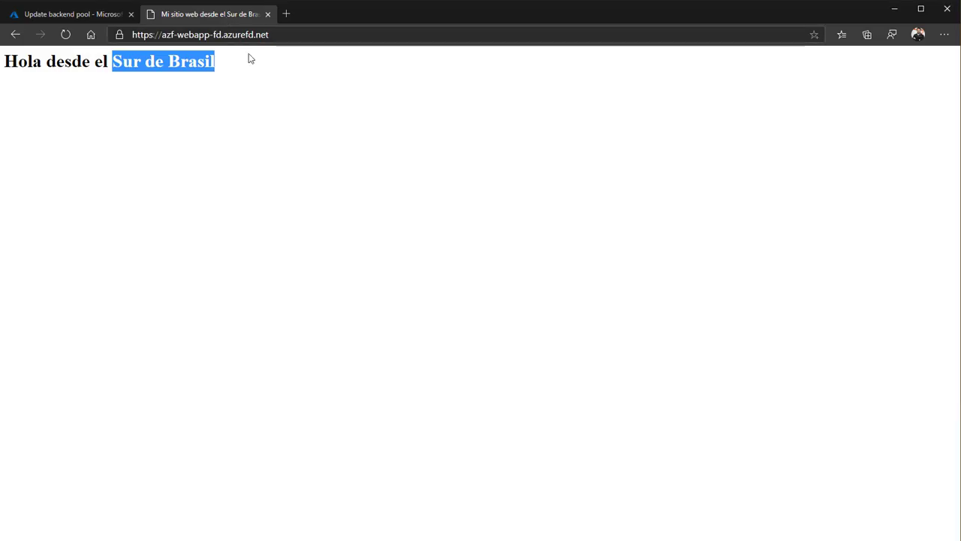
click(268, 99)
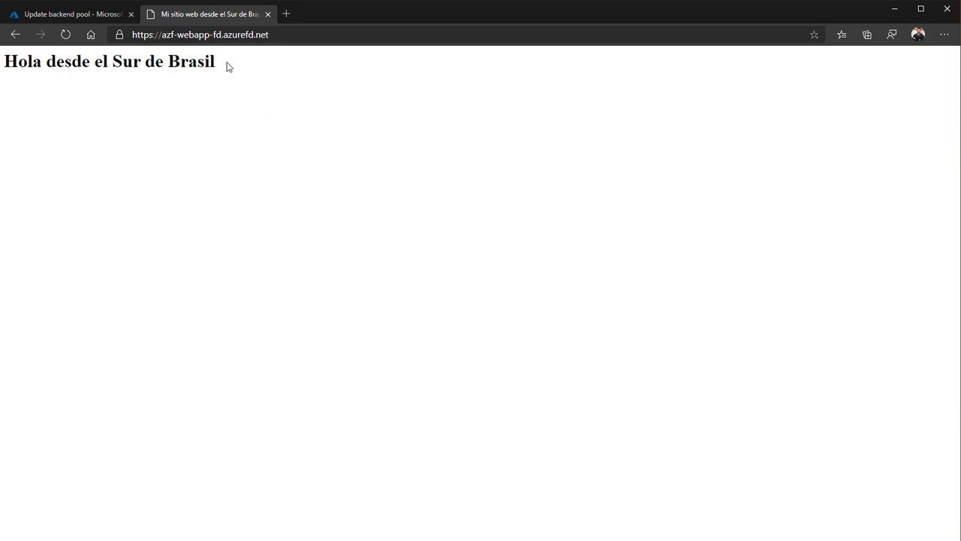
drag(227, 67, 116, 78)
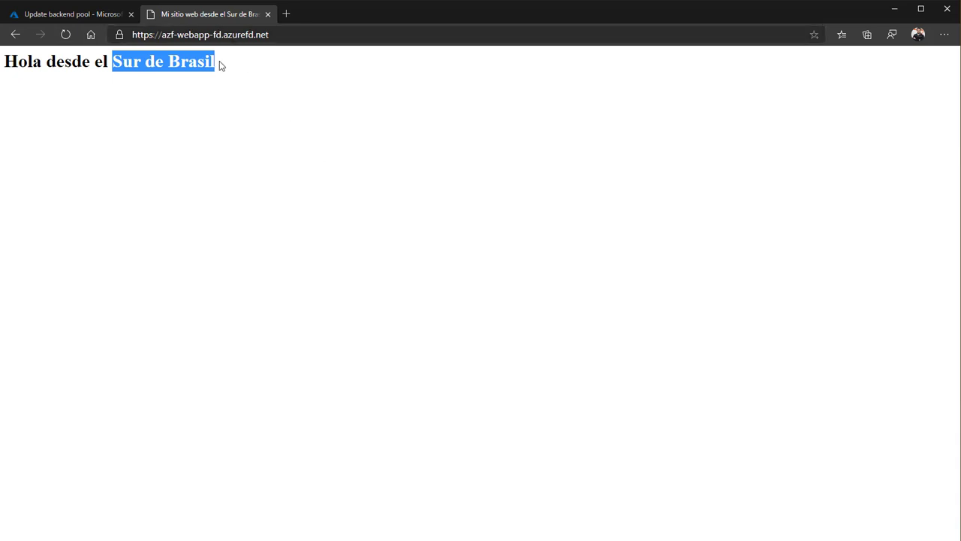
drag(219, 65, 129, 63)
click(262, 208)
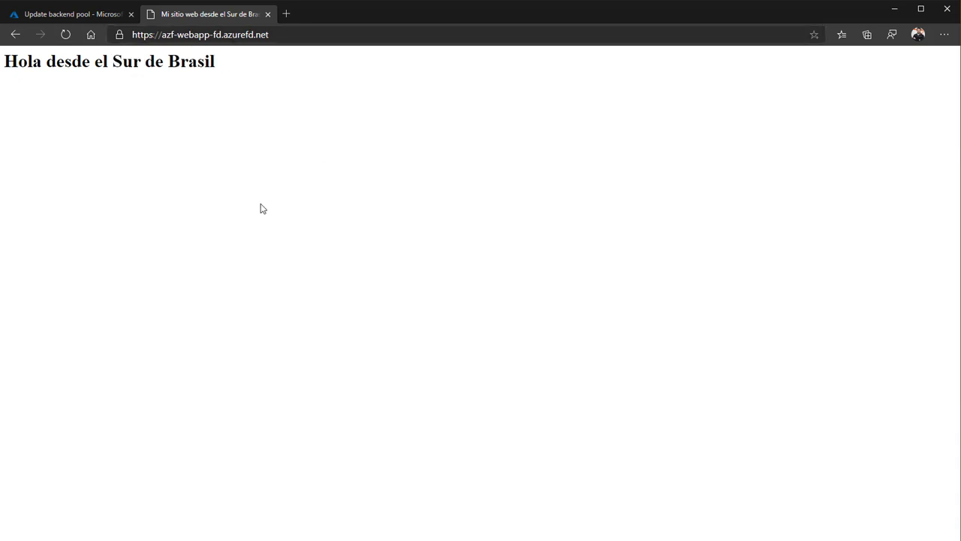
key(alt+Tab)
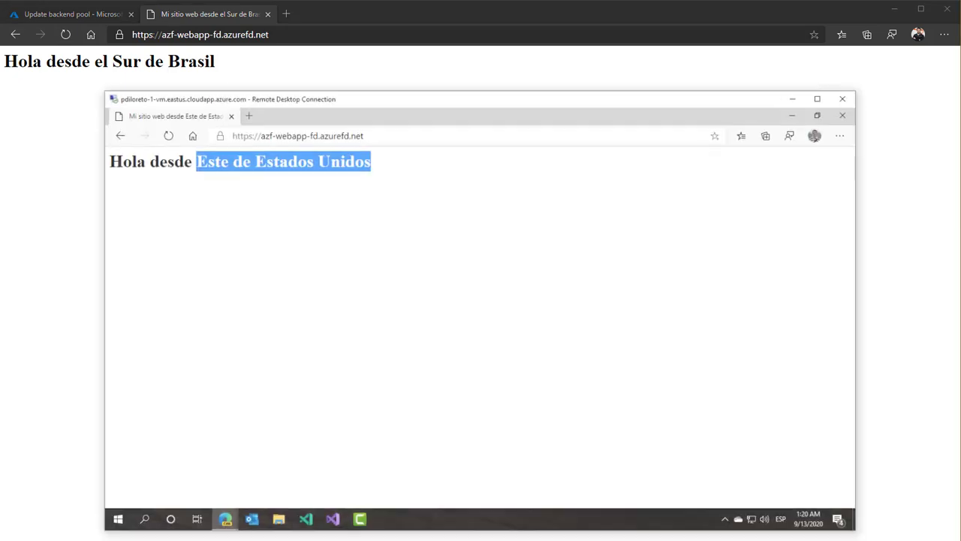
click(323, 159)
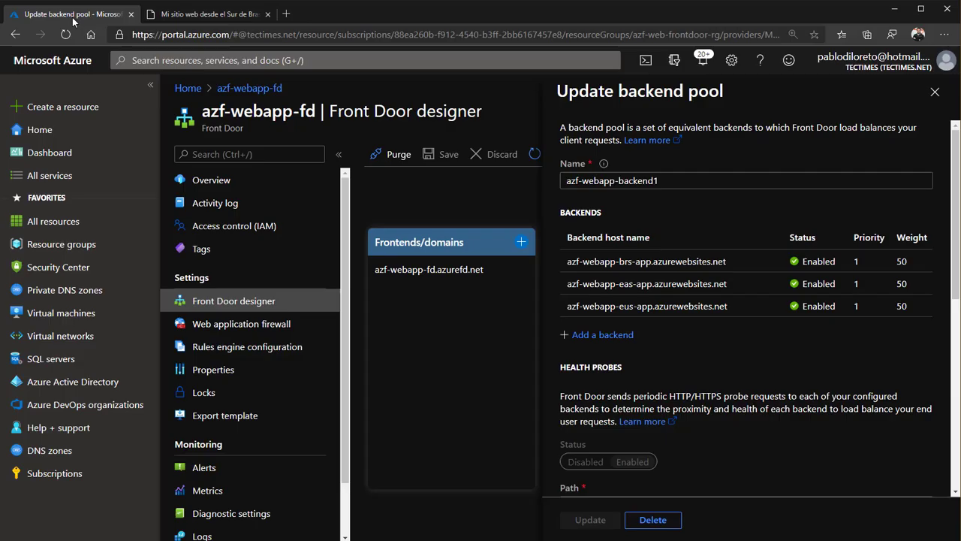
- Return to the backend pool in the Azure portal and set the priority of azf-webapp-brs-app.azurewebsites.net to 5
click(76, 17)
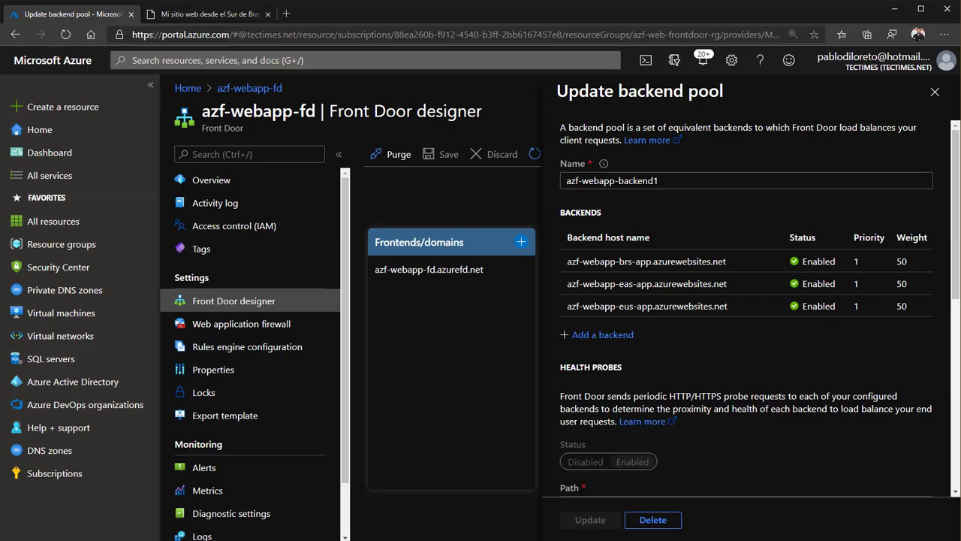
click(665, 262)
click(569, 448)
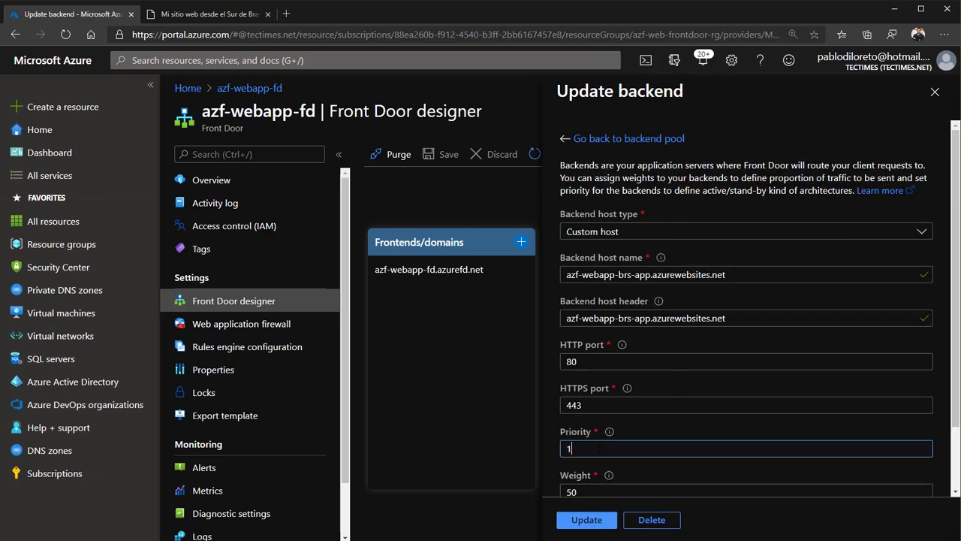
double_click(569, 448)
text(5)
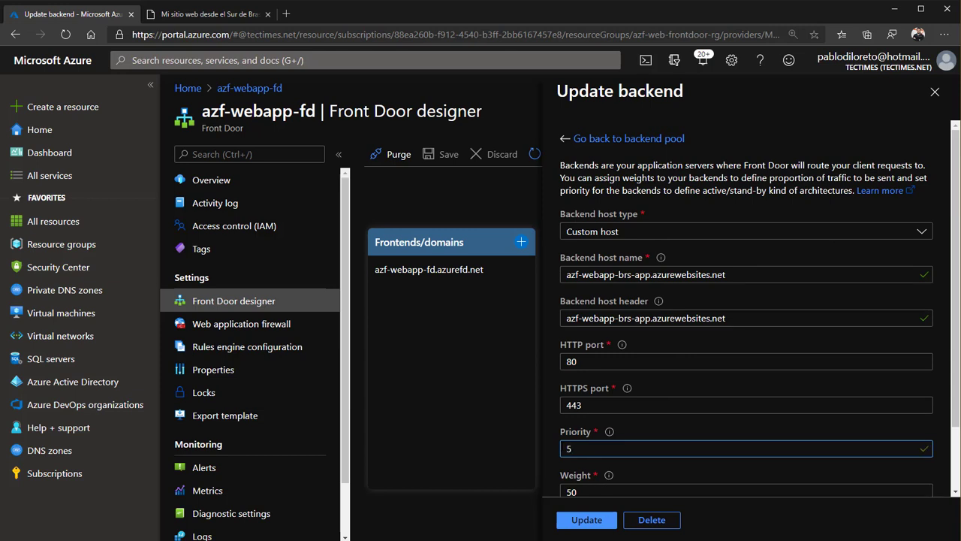
click(599, 525)
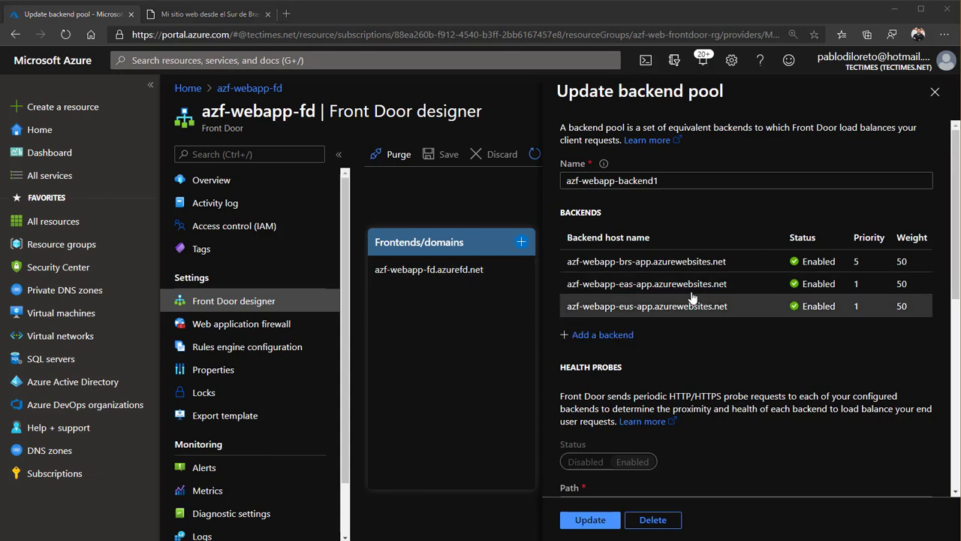
- Set the priority of azf-webapp-eas-app.azurewebsites.net to 3 and update the backend pool
click(760, 286)
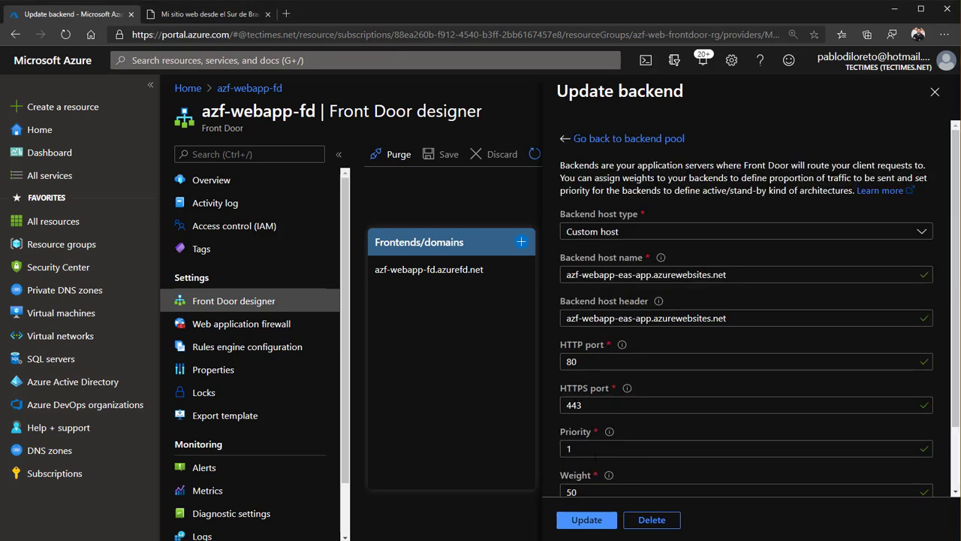
drag(595, 450, 556, 464)
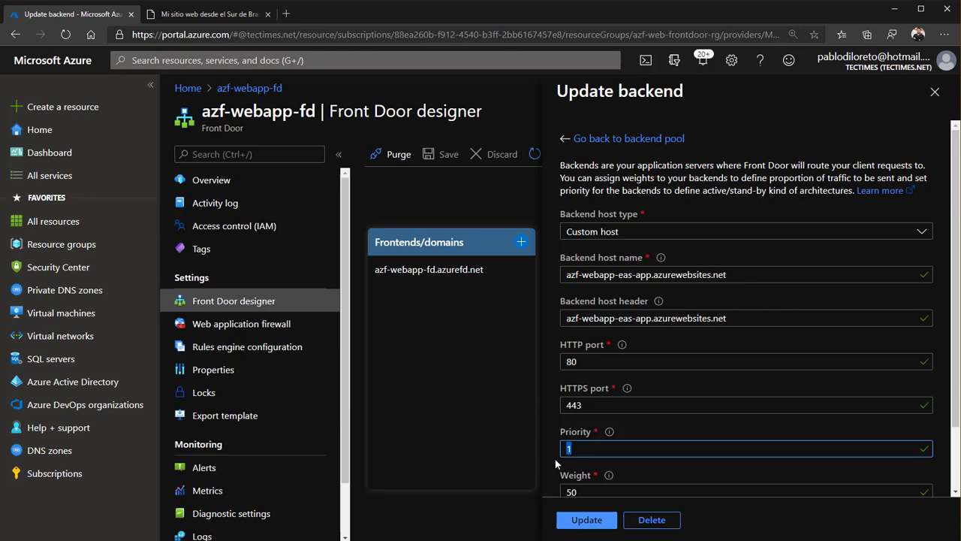
click(583, 520)
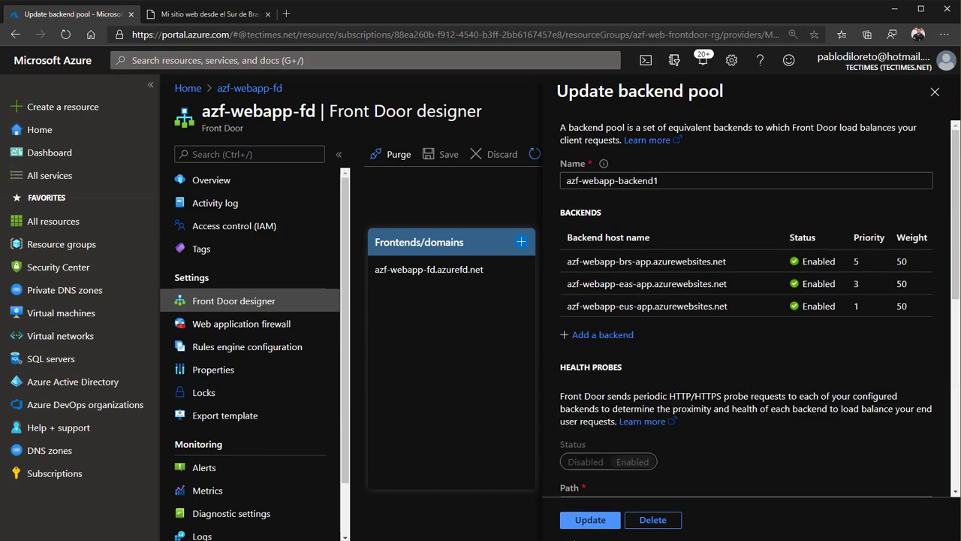
click(586, 521)
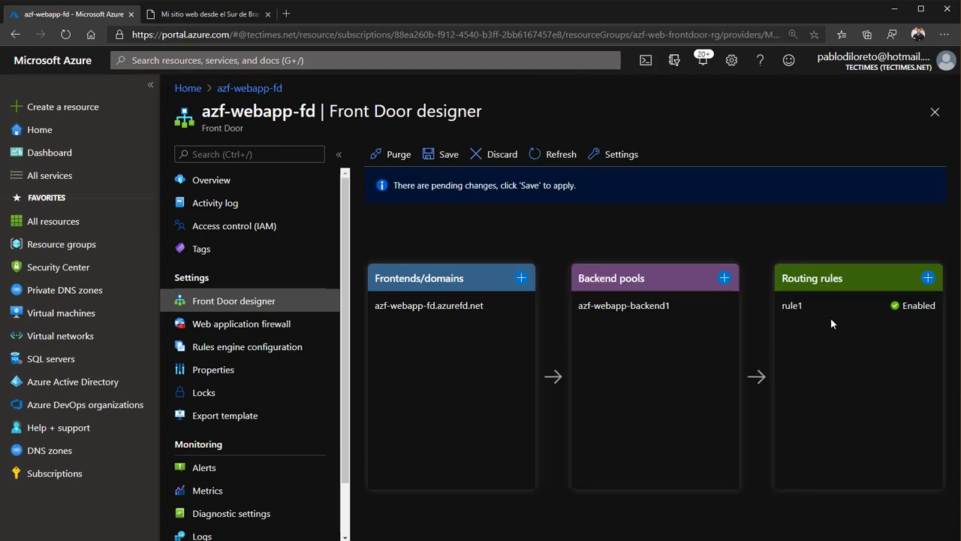
- Check the azf-webapp-backend1 priorities, save the pending Front Door changes and reopen the pool to review it
click(649, 307)
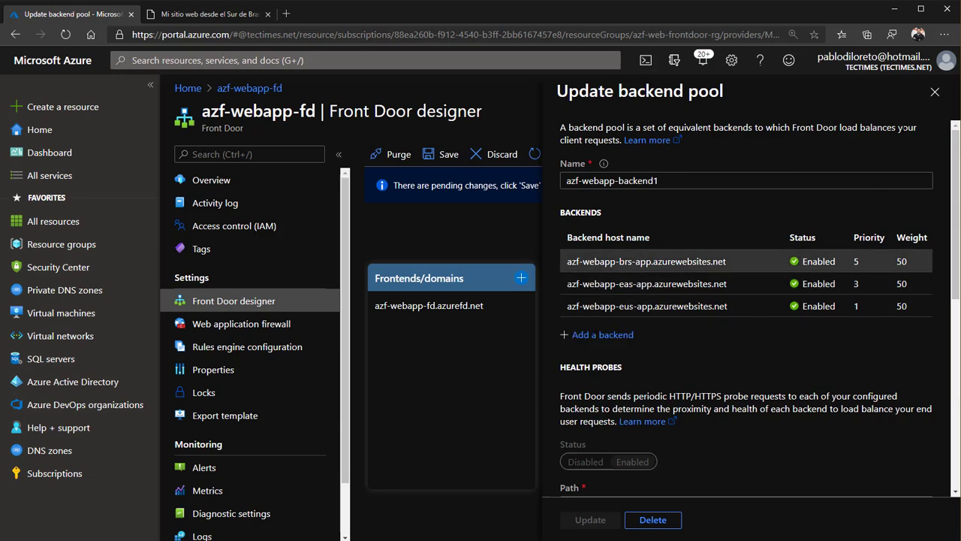
click(934, 91)
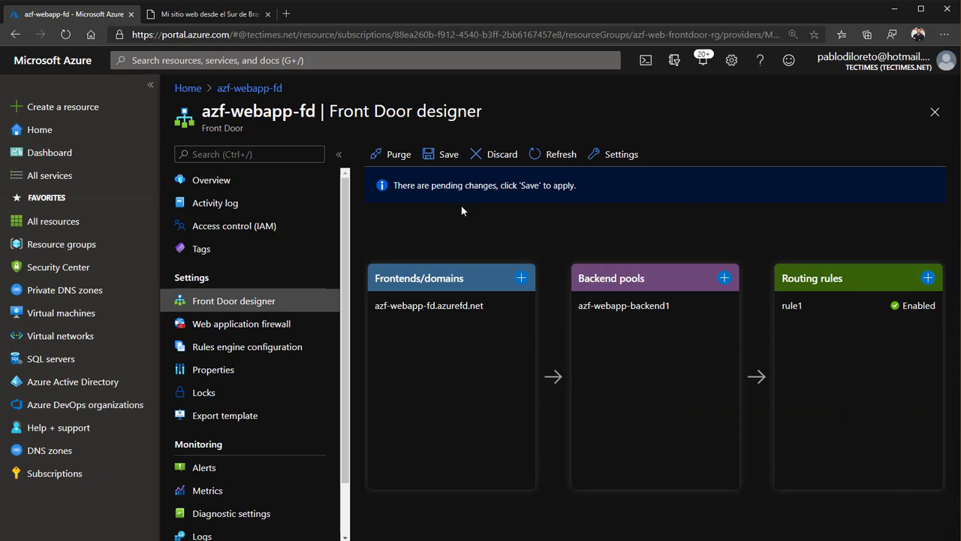
click(440, 159)
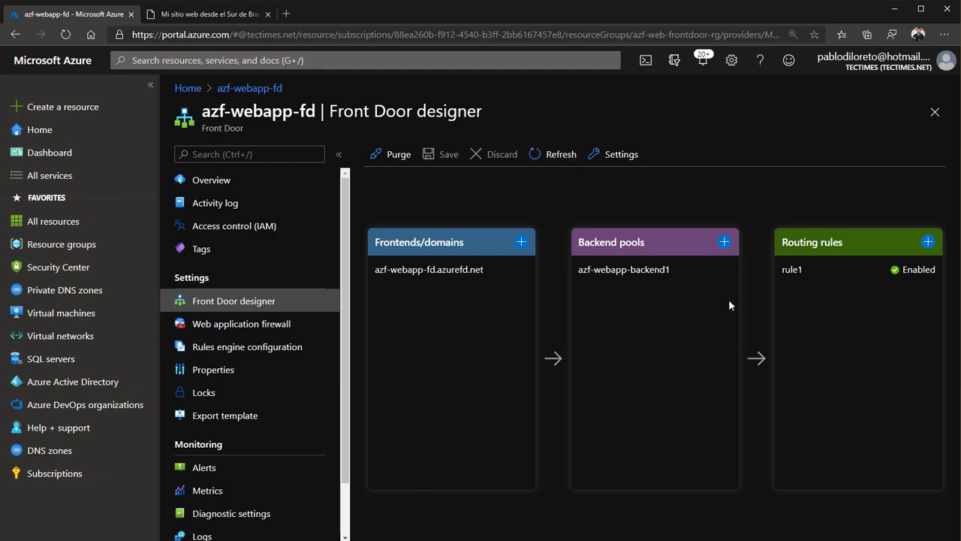
click(686, 271)
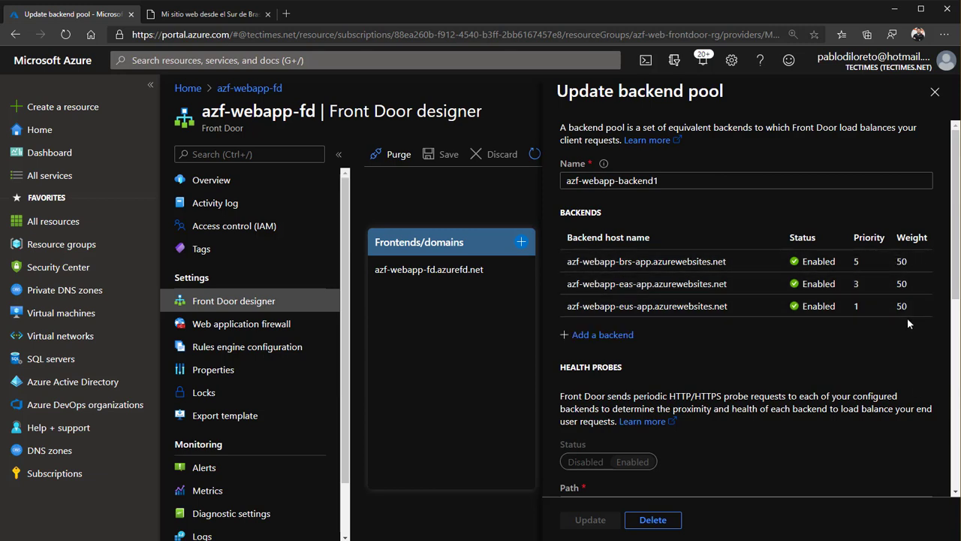
click(216, 13)
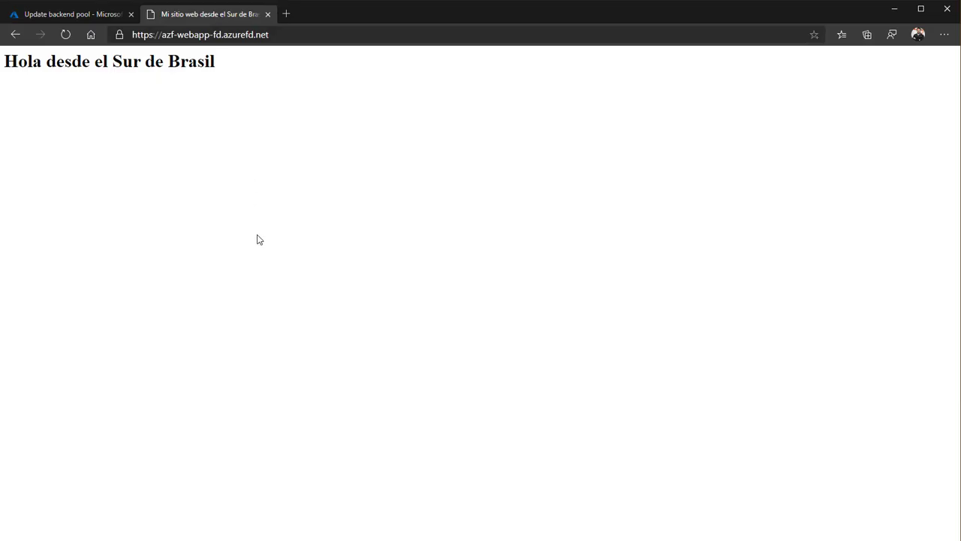
key(F5)
key(F5)
key(F5)
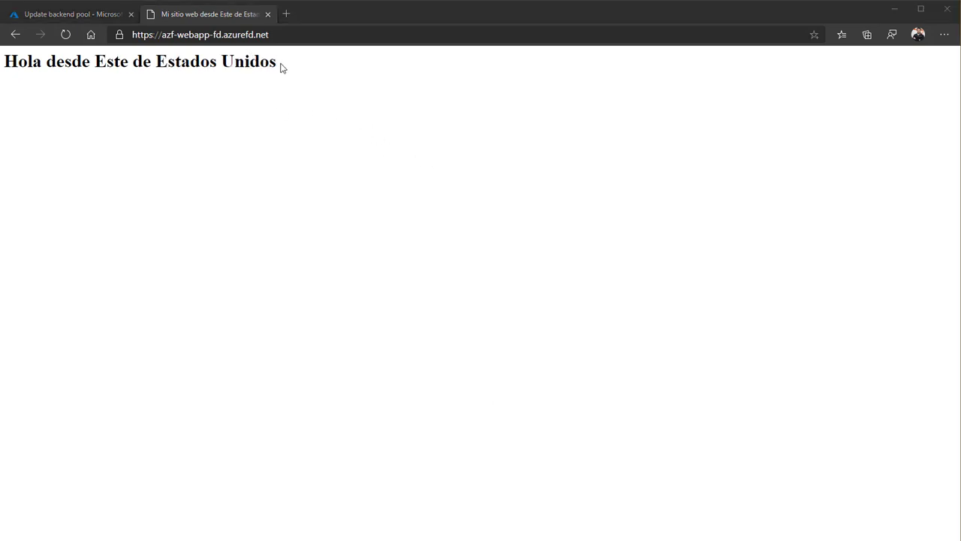
drag(280, 67, 94, 96)
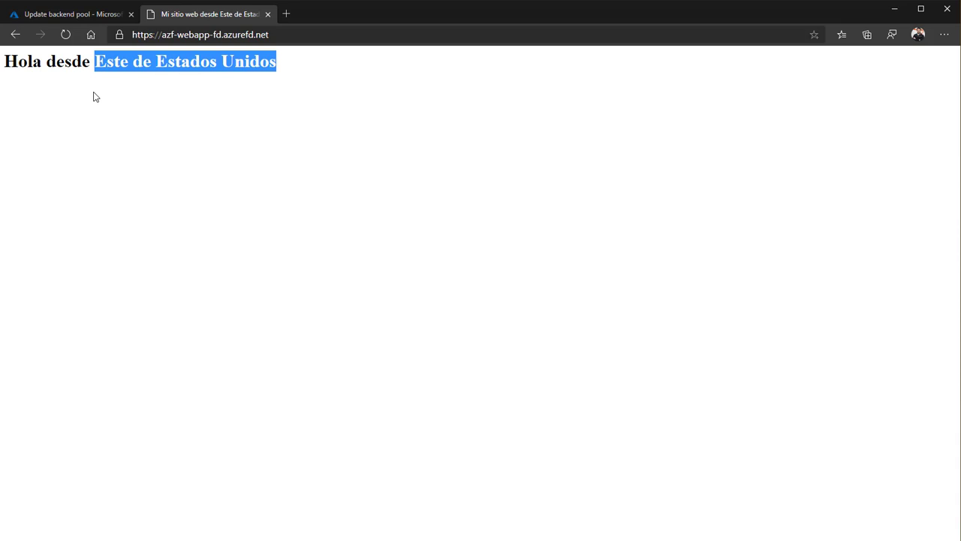
click(267, 69)
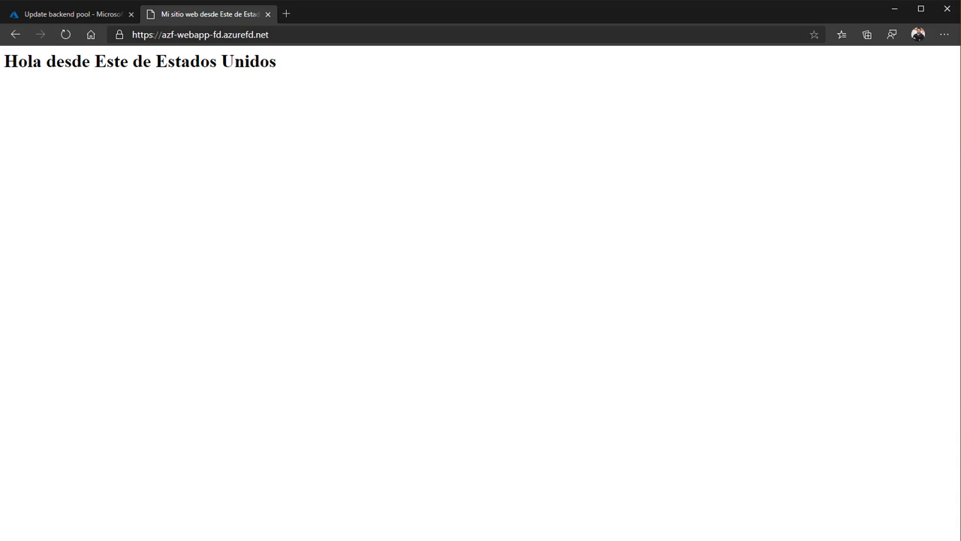
- Check the greeting in the Remote Desktop session against the priorities of the azf-webapp-backend1 backends
key(alt+Tab)
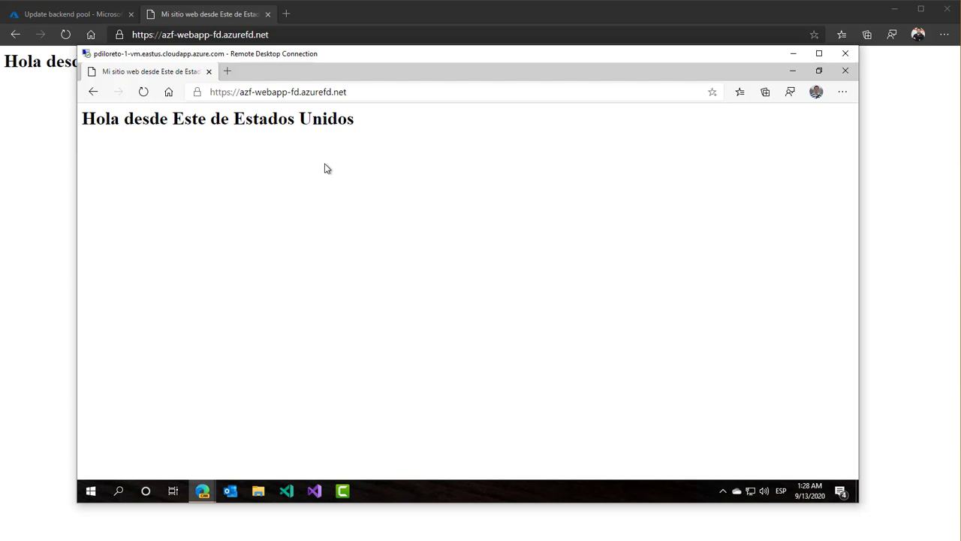
click(90, 15)
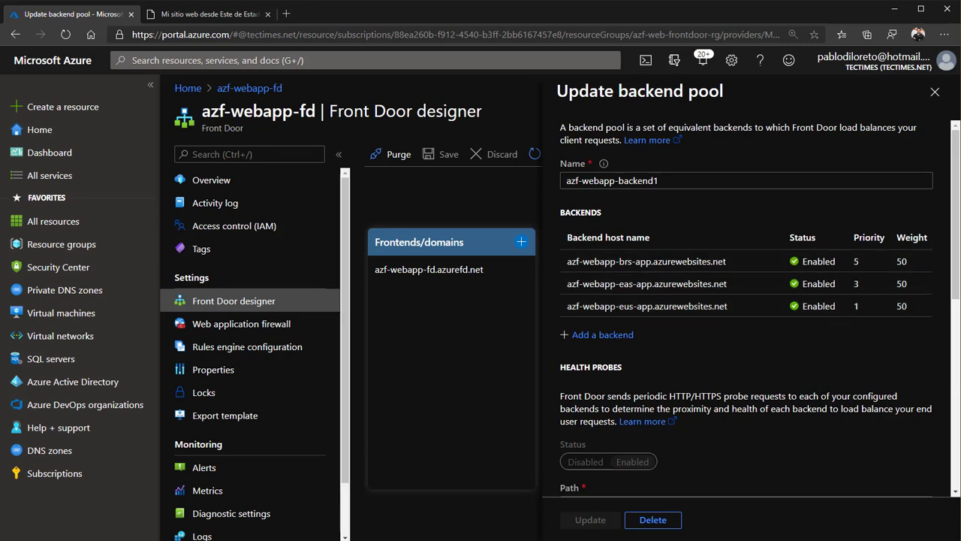
key(alt+Tab)
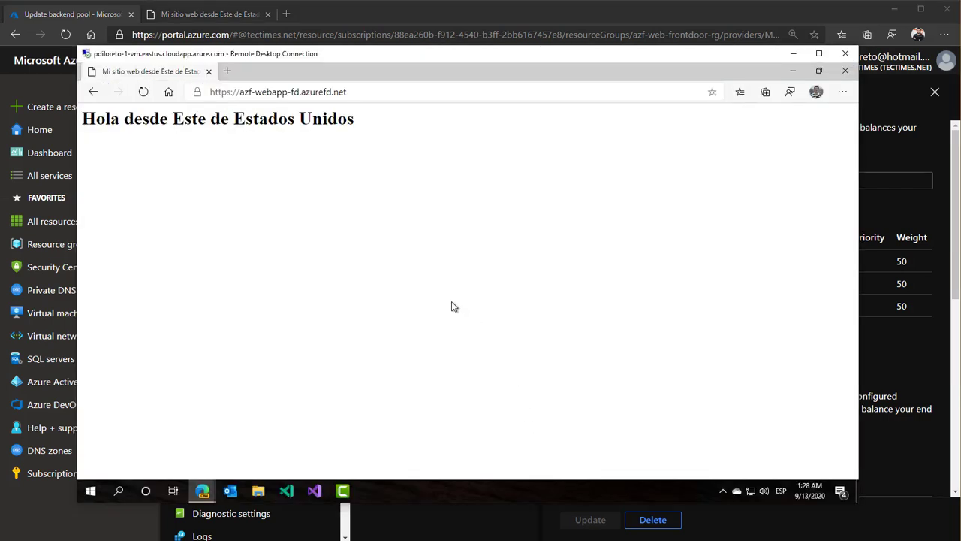
- Copy the Front Door address from the browser in the Remote Desktop session and restart that browser
click(338, 93)
key(ctrl+c)
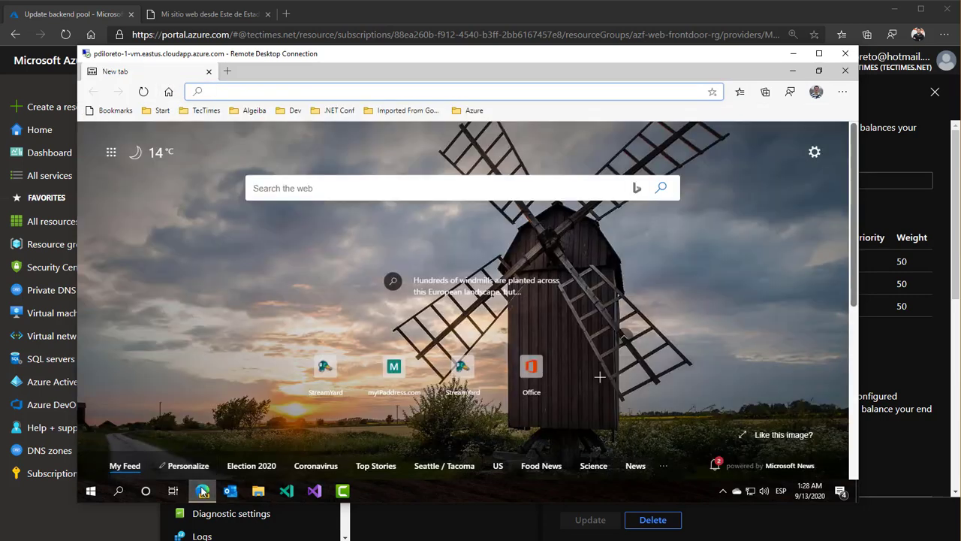
click(202, 489)
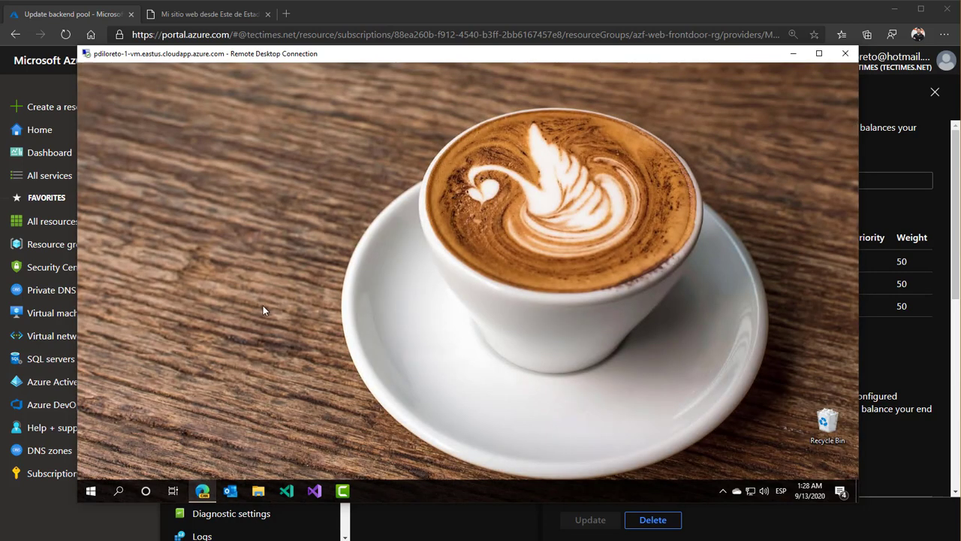
click(204, 492)
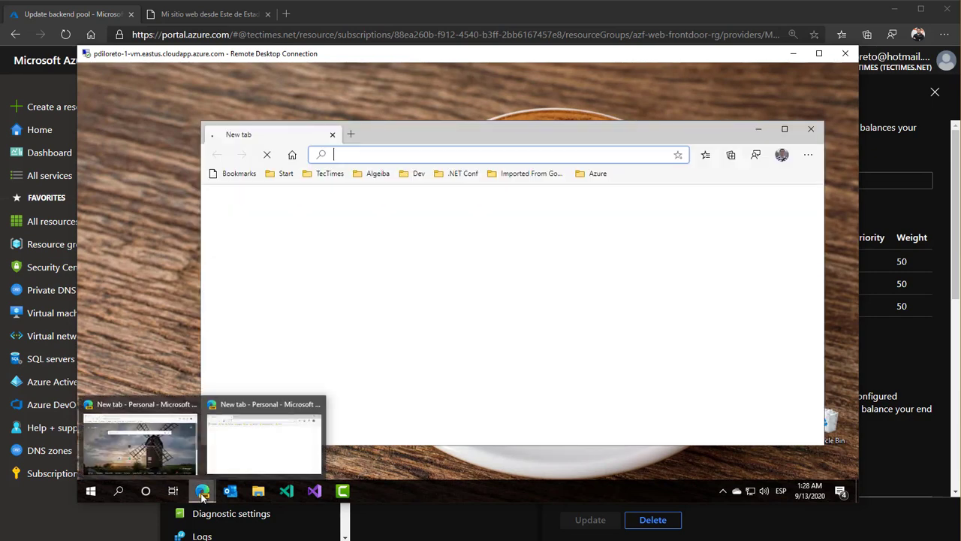
click(203, 491)
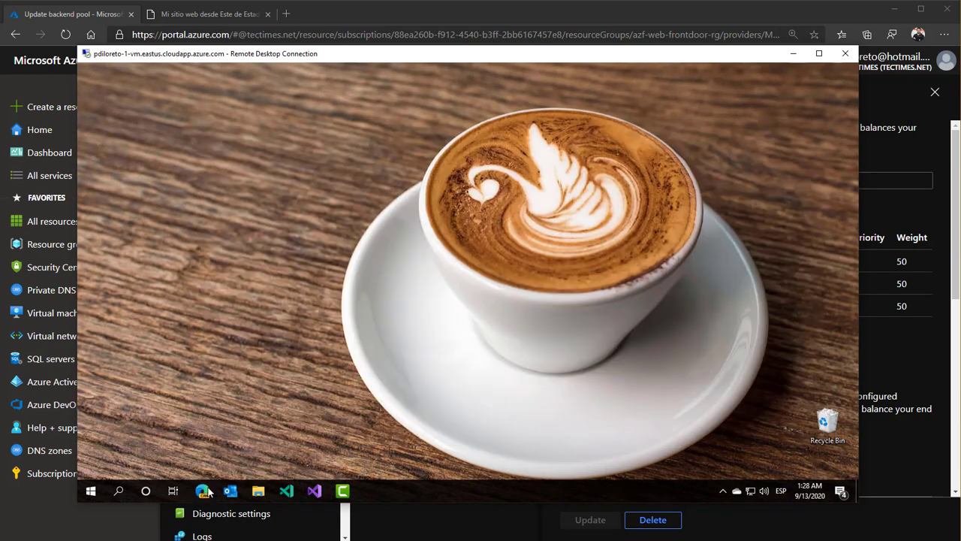
click(208, 489)
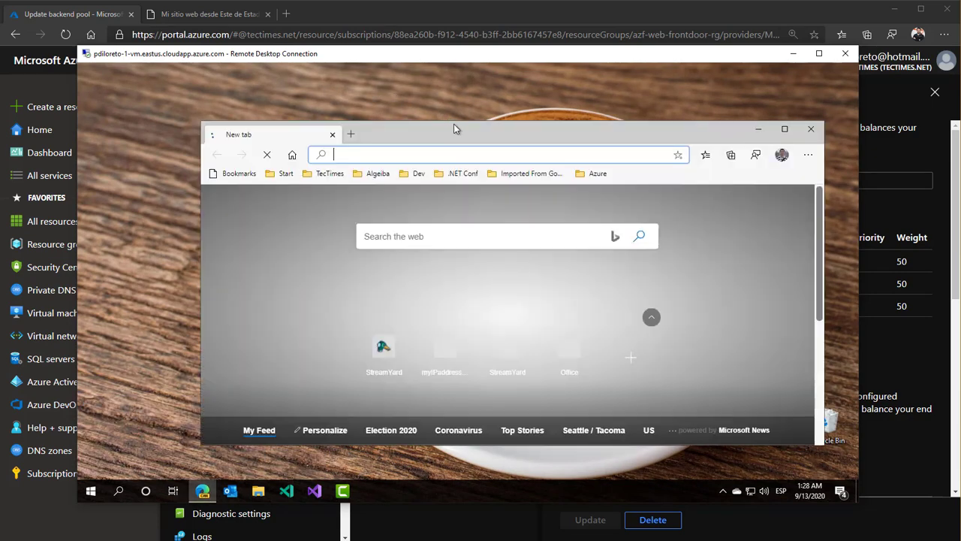
double_click(431, 126)
click(366, 93)
key(ctrl+v)
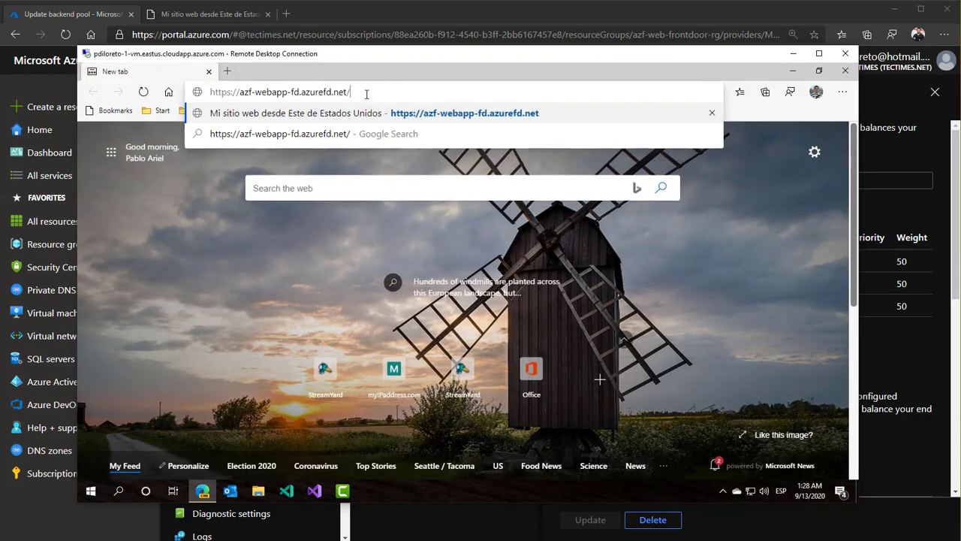
key(Return)
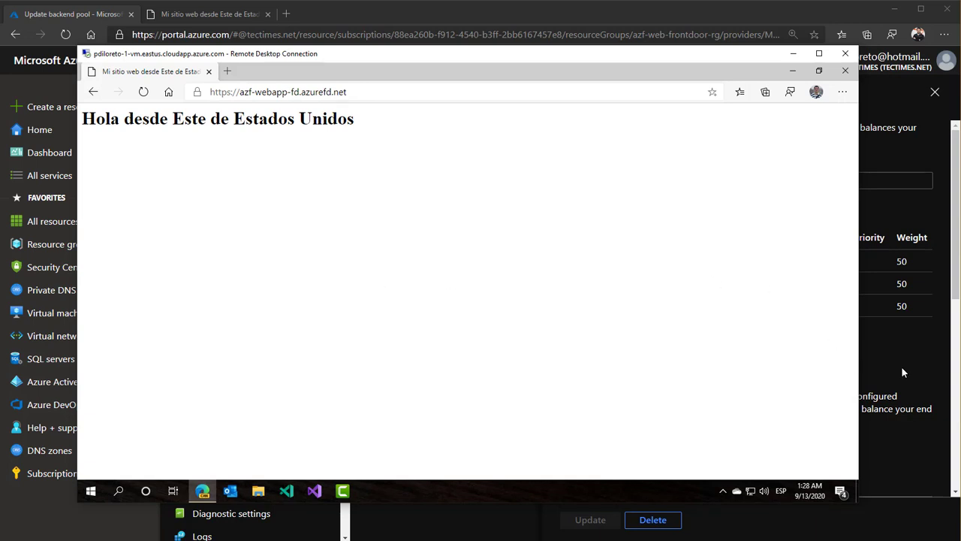
drag(363, 126, 167, 135)
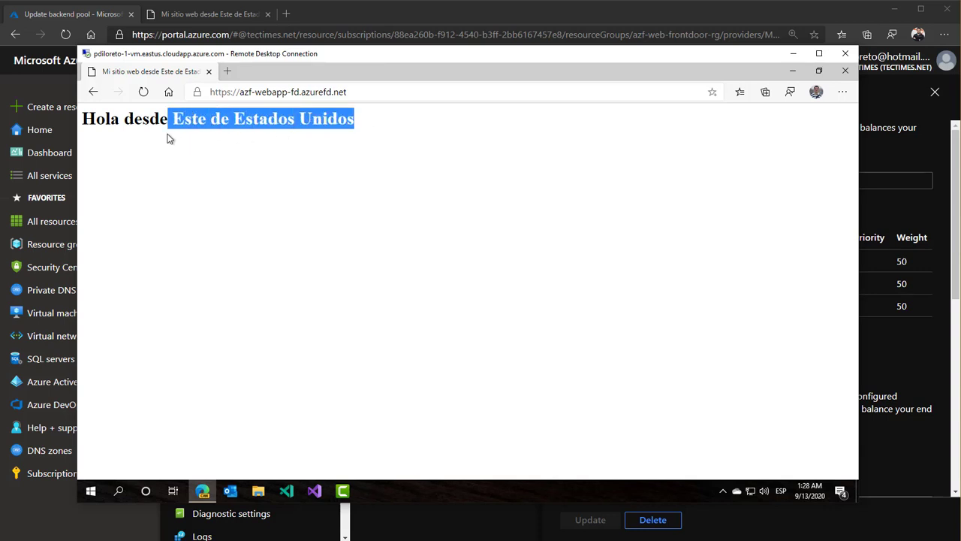
click(886, 343)
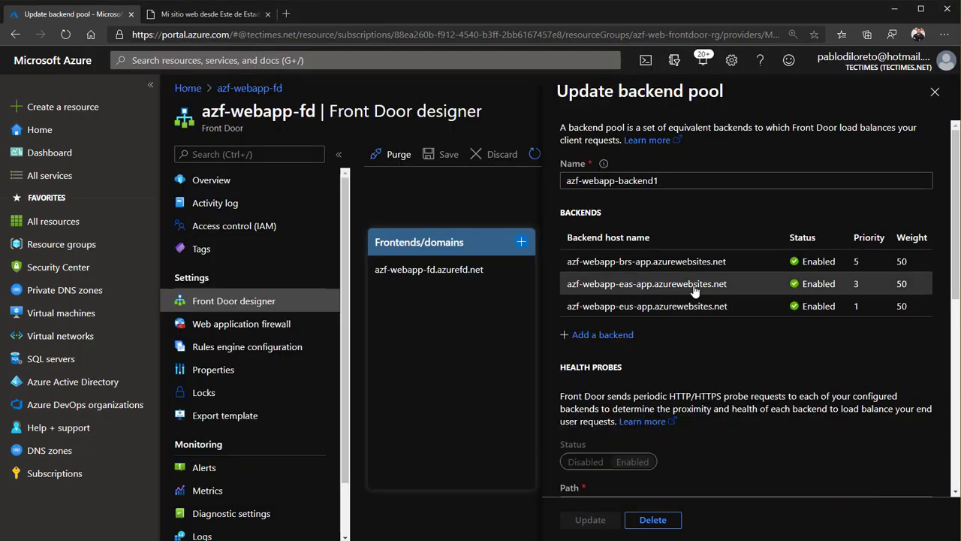
- Disable the azf-webapp-eus-app.azurewebsites.net backend and save the updated azf-webapp-backend1 pool to the Front Door
click(661, 310)
scroll(686, 433, down, 1)
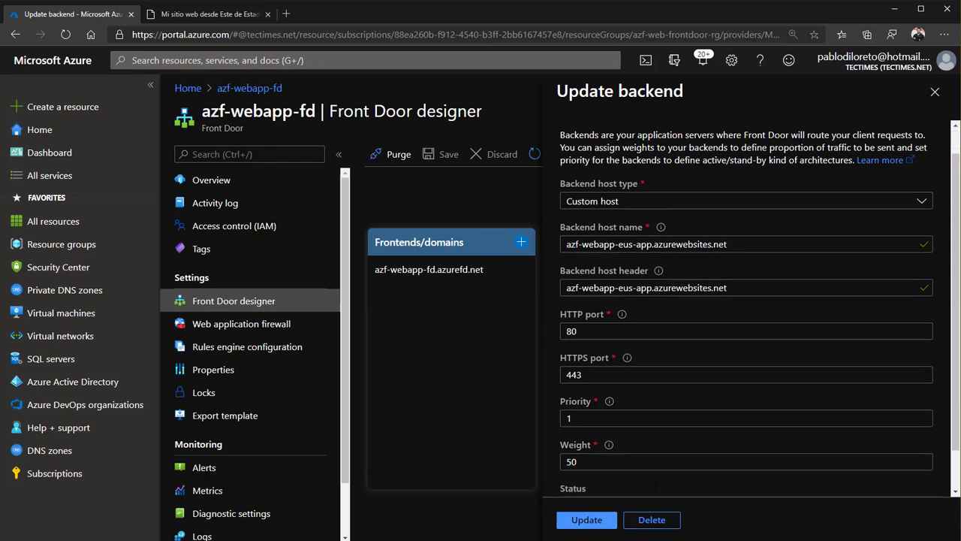
scroll(608, 477, down, 1)
click(587, 460)
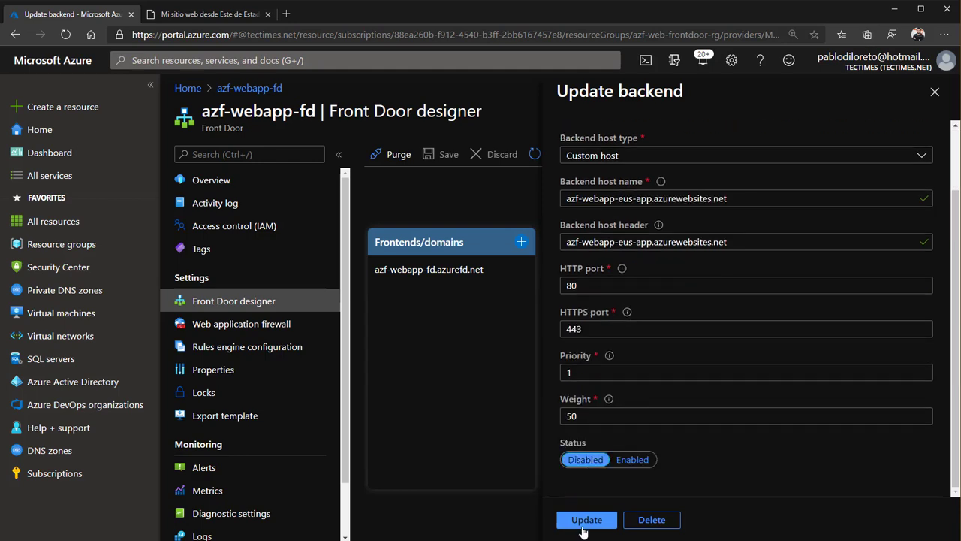
click(587, 519)
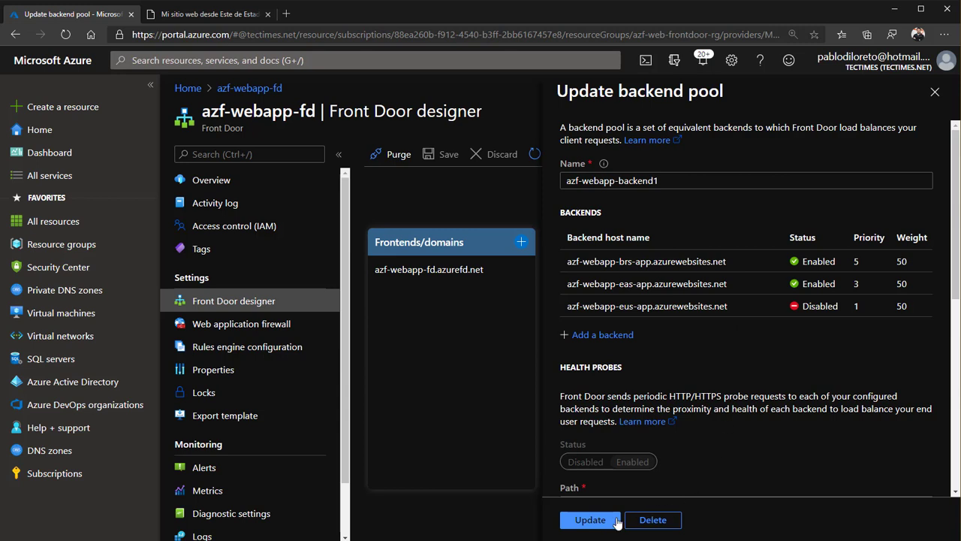
click(590, 519)
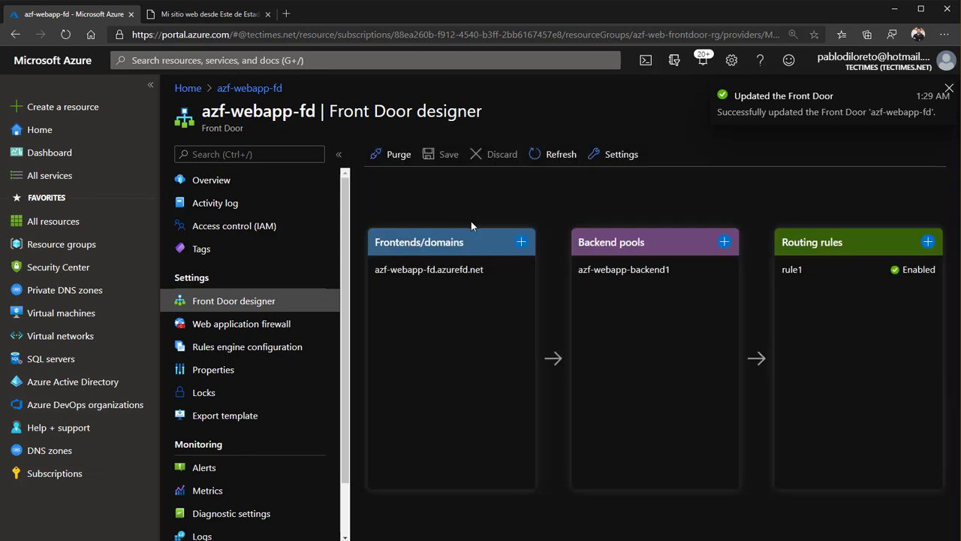
click(667, 275)
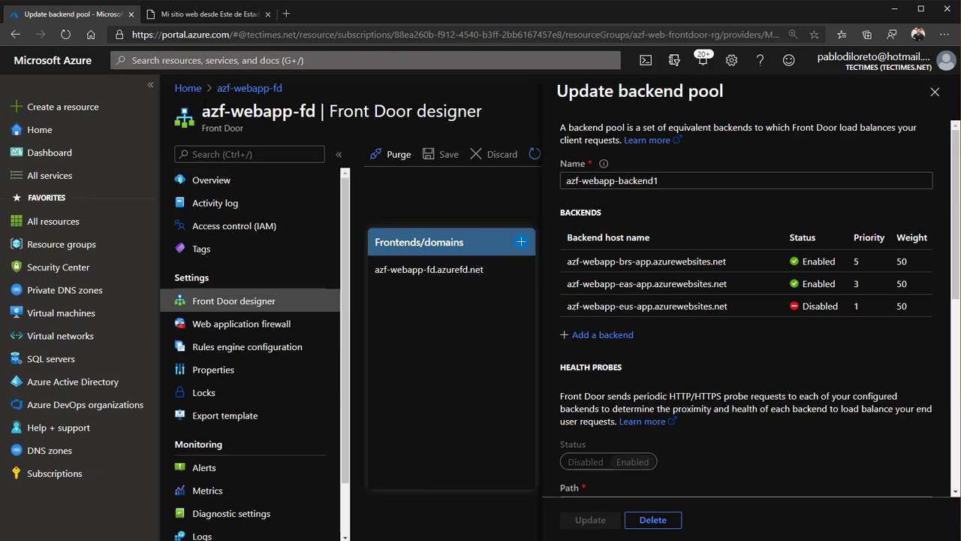
click(206, 14)
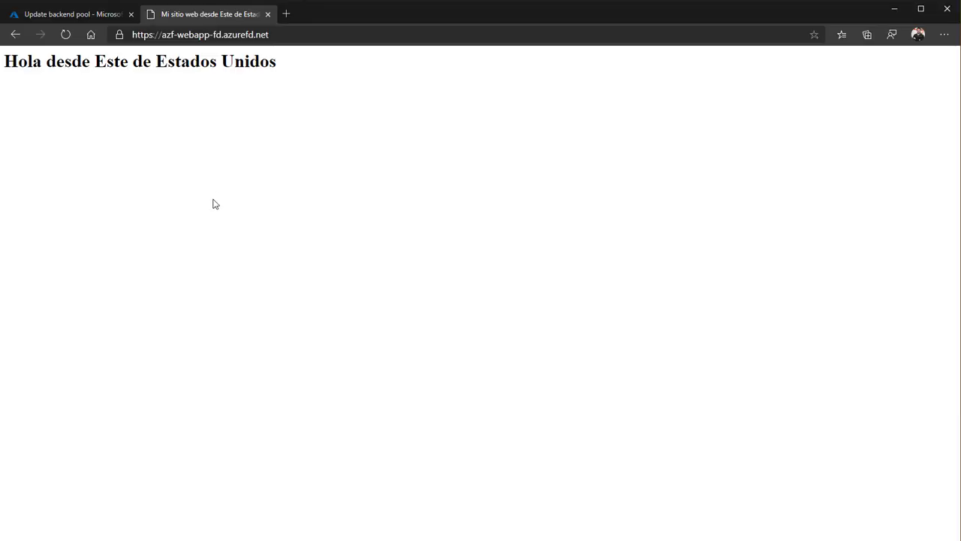
key(F5)
key(F5)
key(F5)
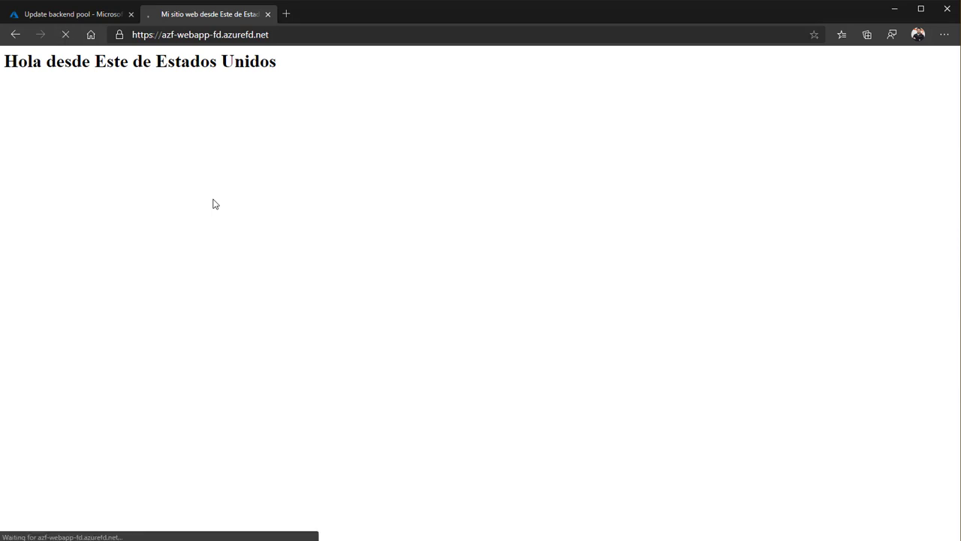
click(103, 14)
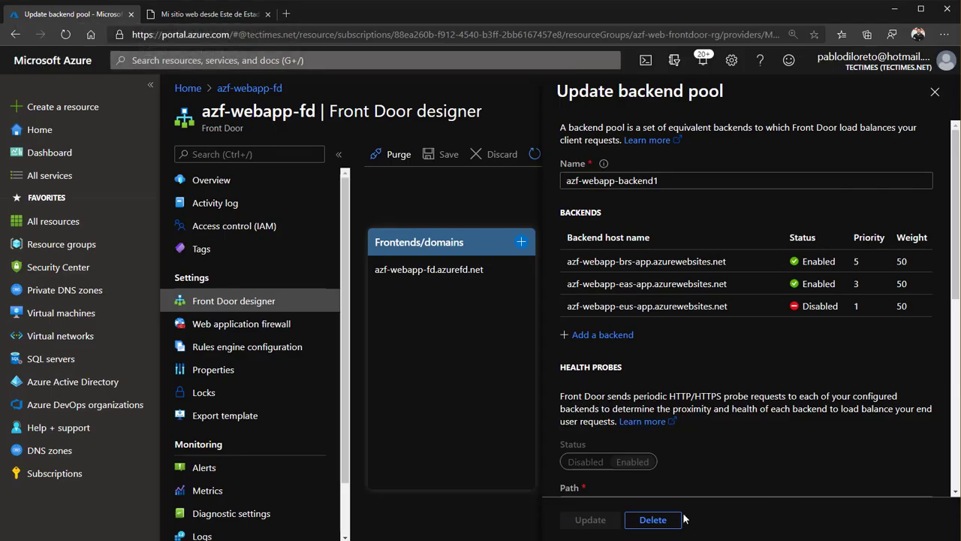
click(188, 15)
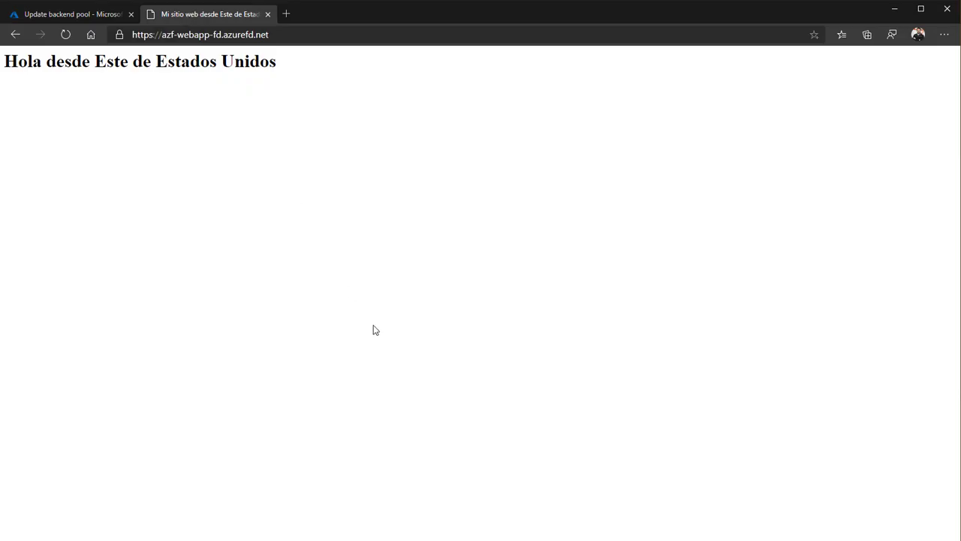
key(F5)
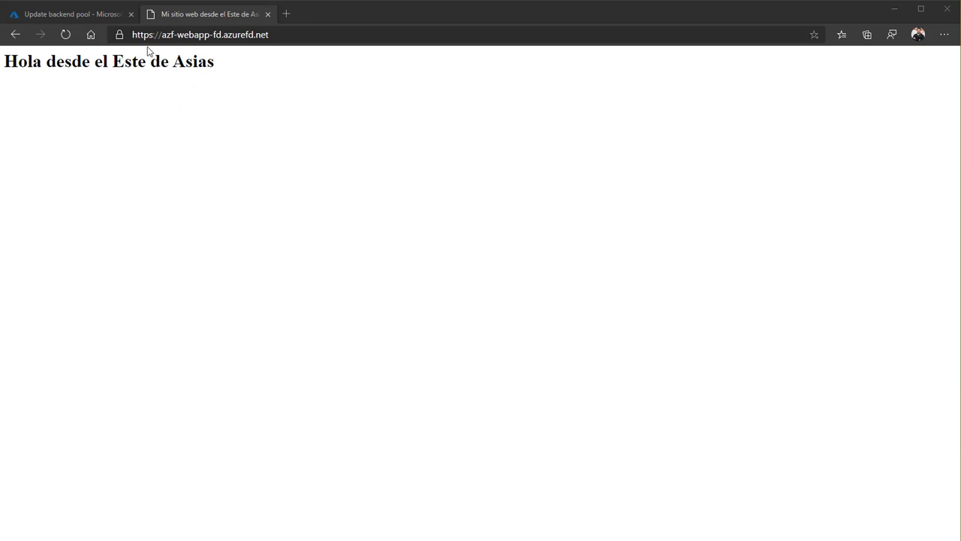
- Reload the Front Door site in the Remote Desktop session, highlight the region in its greeting and return to the backend pool
click(89, 16)
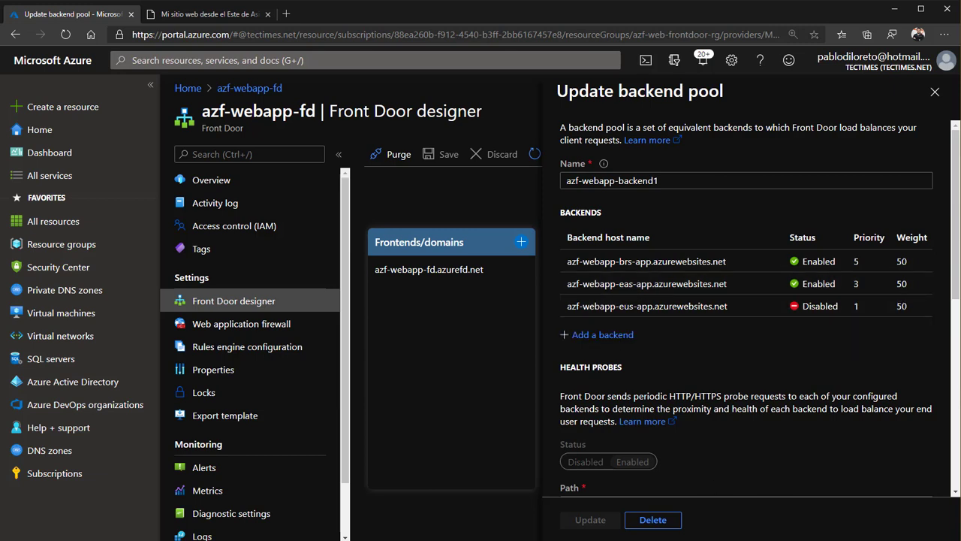
key(alt+Tab)
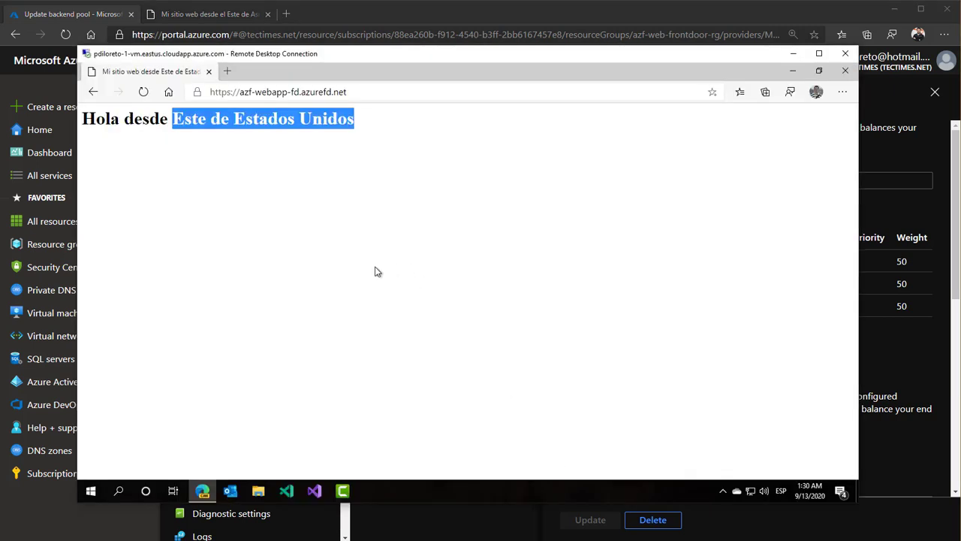
click(376, 268)
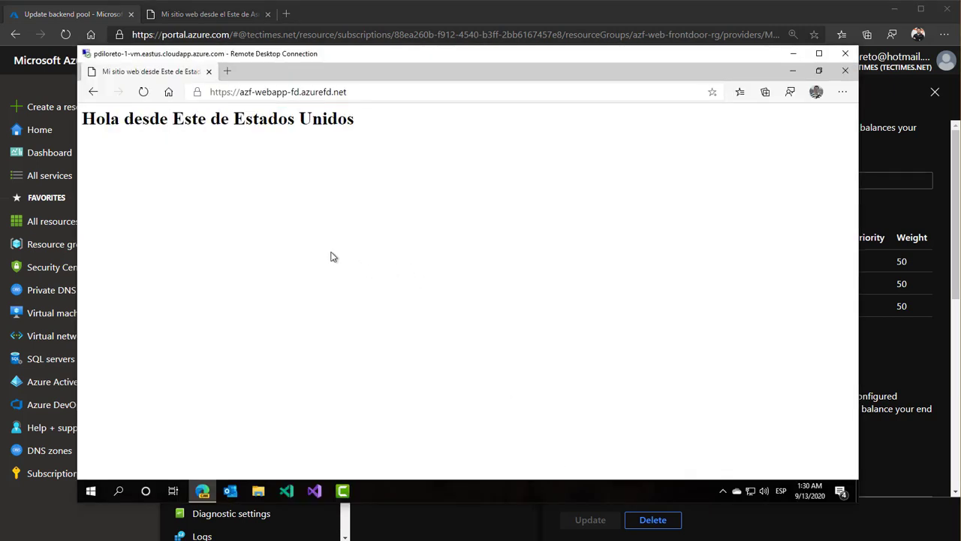
key(F5)
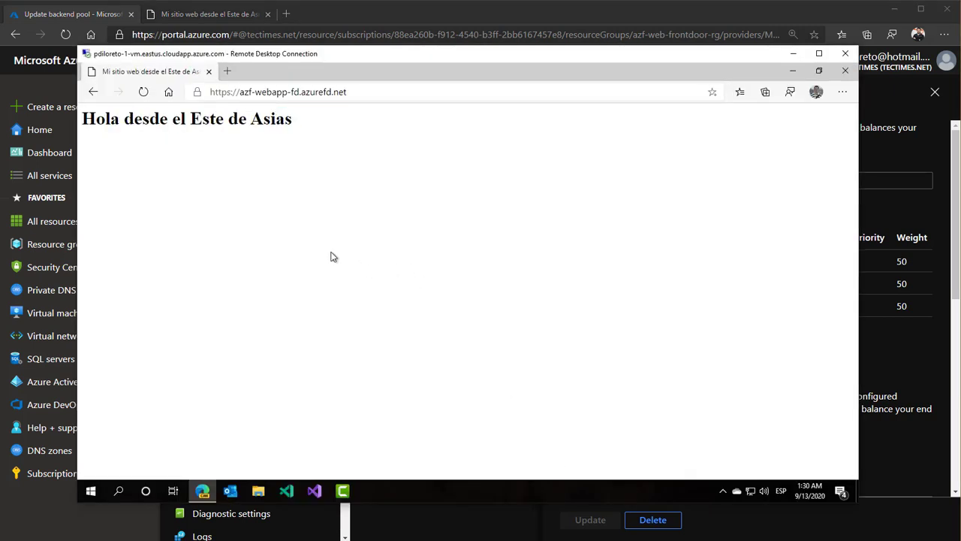
key(F5)
drag(320, 117, 190, 116)
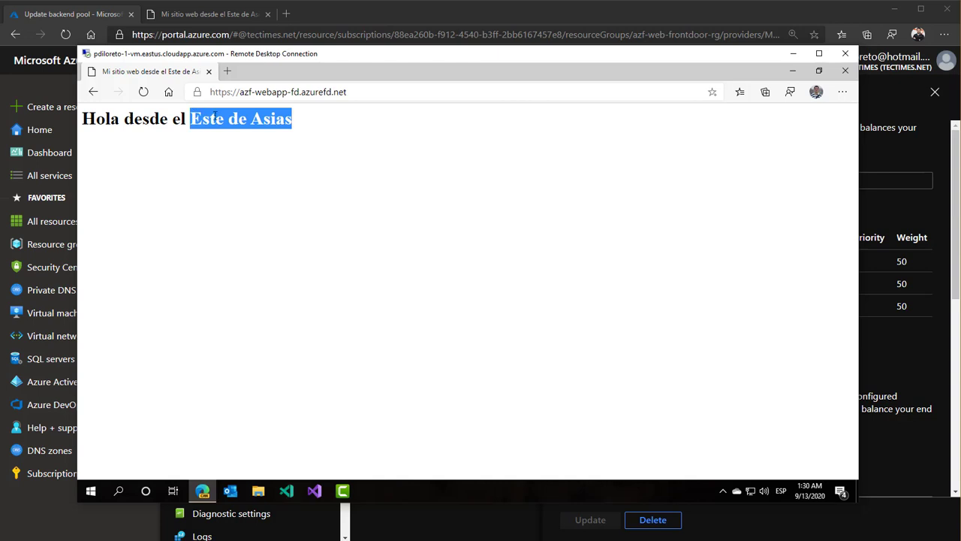
click(793, 53)
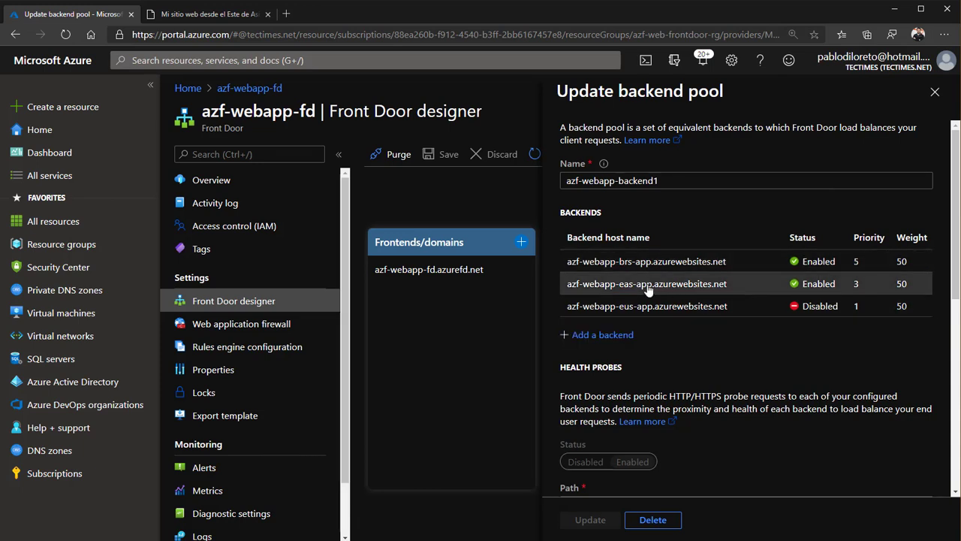
- Re-enable the azf-webapp-eus-app.azurewebsites.net backend in the azf-webapp-backend1 pool
click(732, 306)
scroll(625, 445, down, 2)
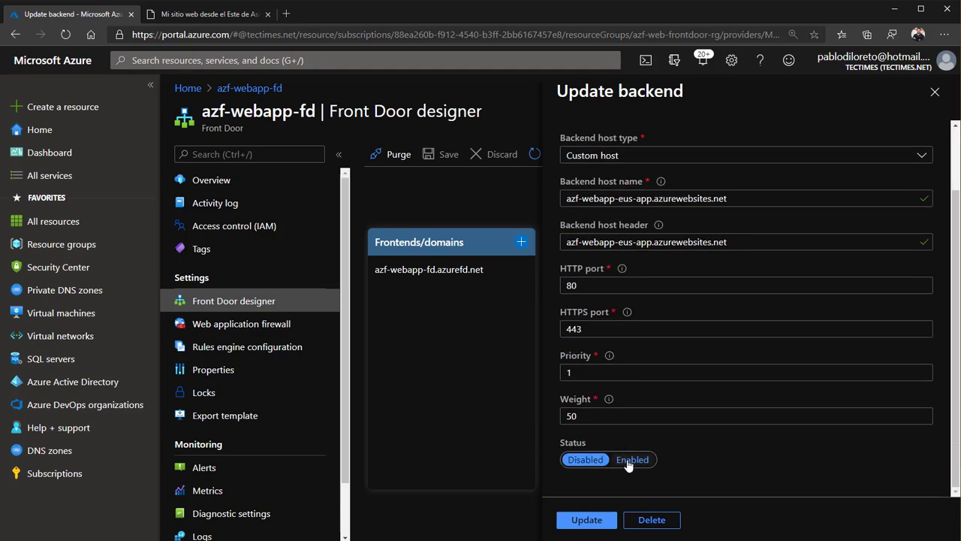
click(632, 459)
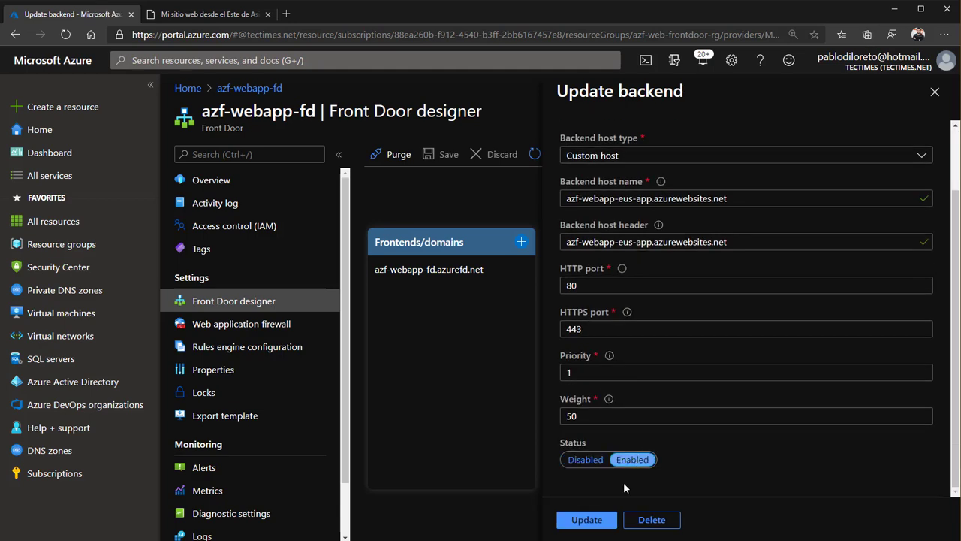
click(586, 520)
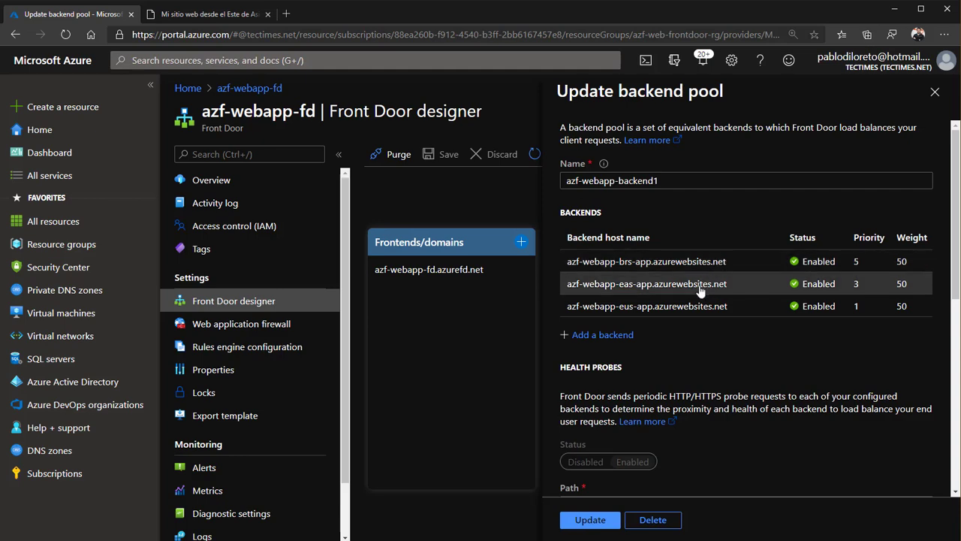
- Disable the azf-webapp-brs-app.azurewebsites.net backend in the azf-webapp-backend1 pool
click(690, 263)
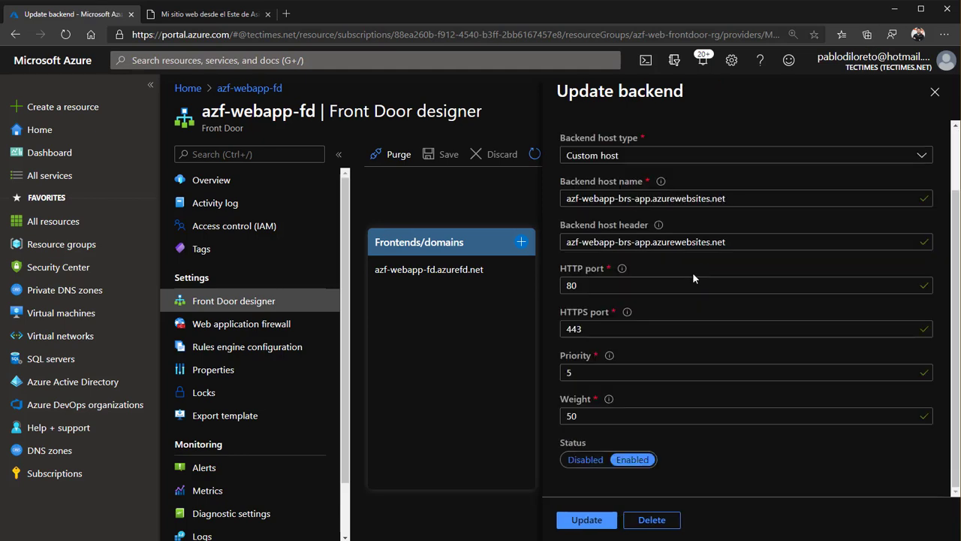
click(581, 462)
click(586, 520)
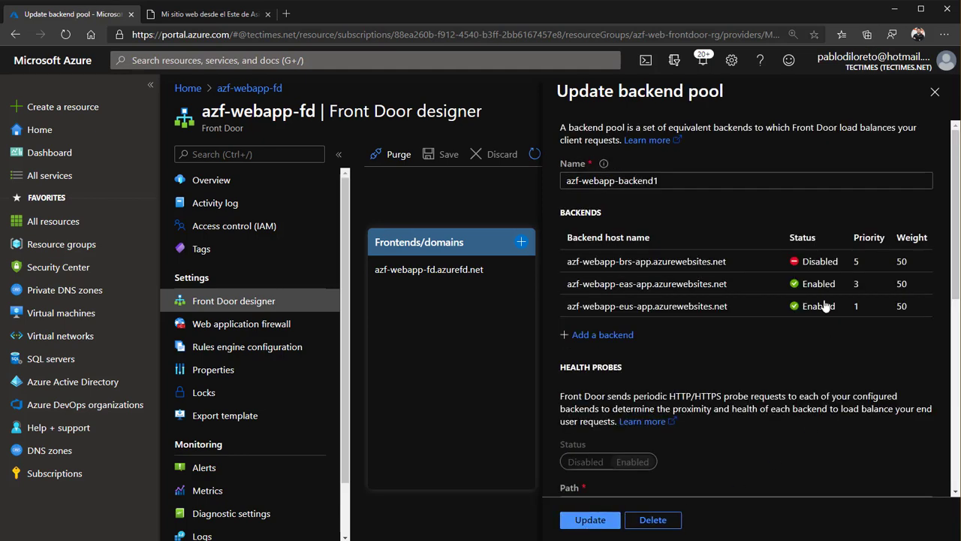
- Set the priority of azf-webapp-eas-app.azurewebsites.net to 1 and save the updated backend pool to the Front Door
click(765, 290)
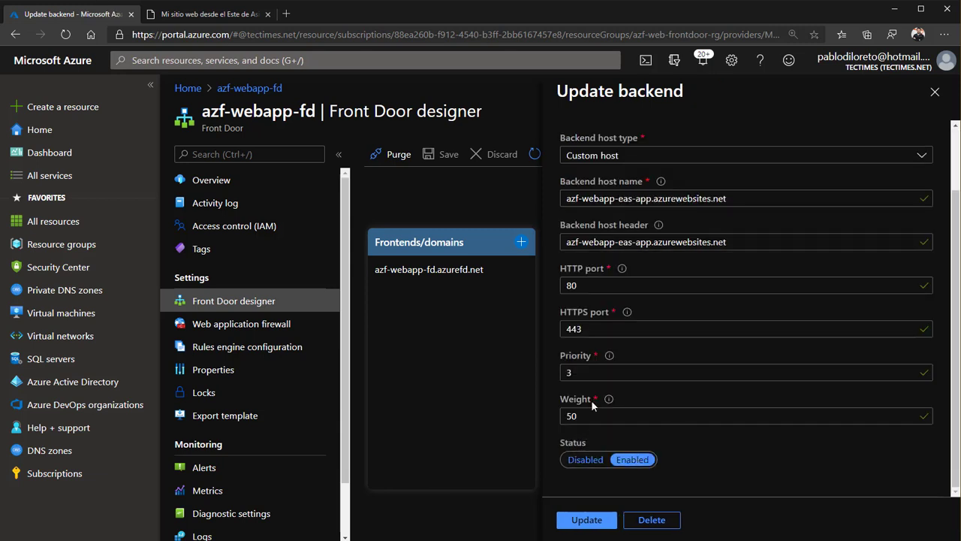
drag(573, 373, 551, 379)
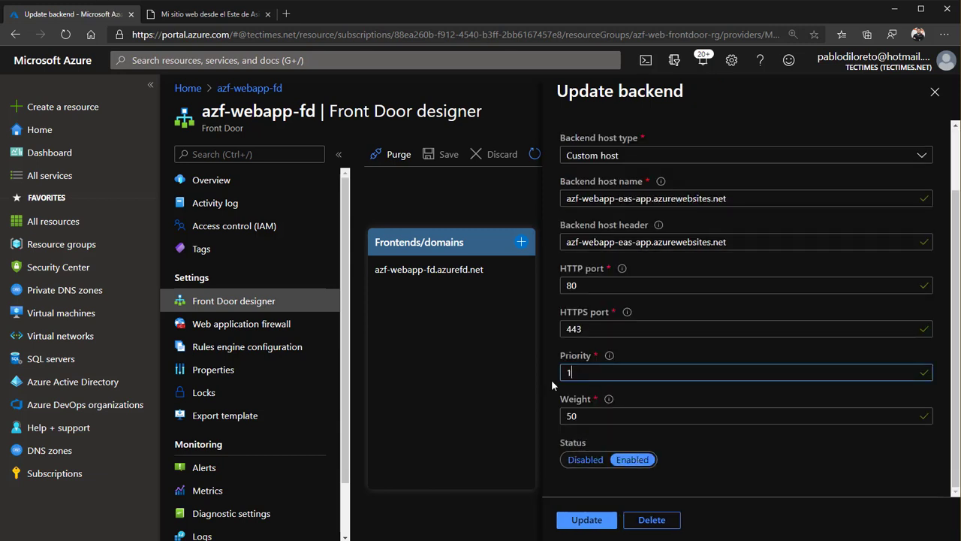
text(1)
click(586, 519)
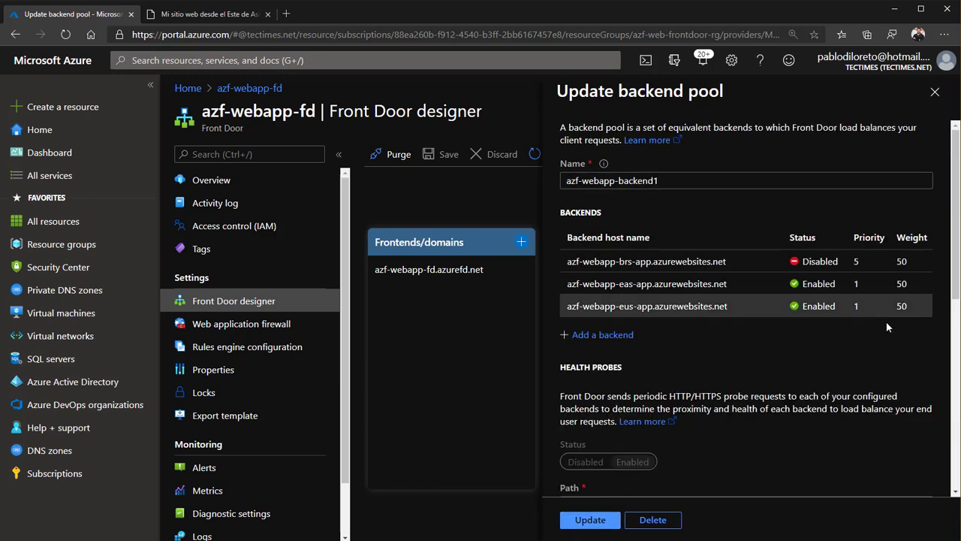
click(593, 525)
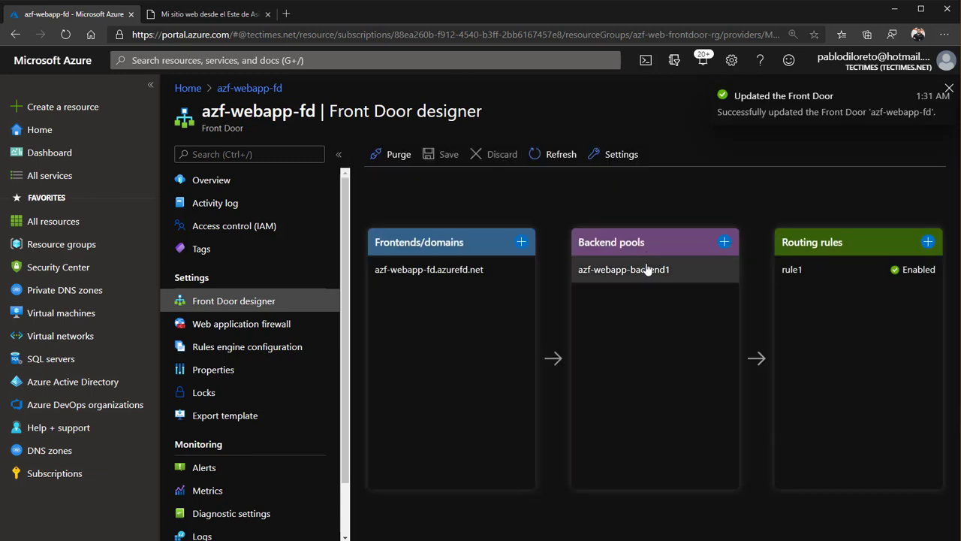
- Review the backend priorities in azf-webapp-backend1 and reload the Front Door site several times in the local browser
click(647, 268)
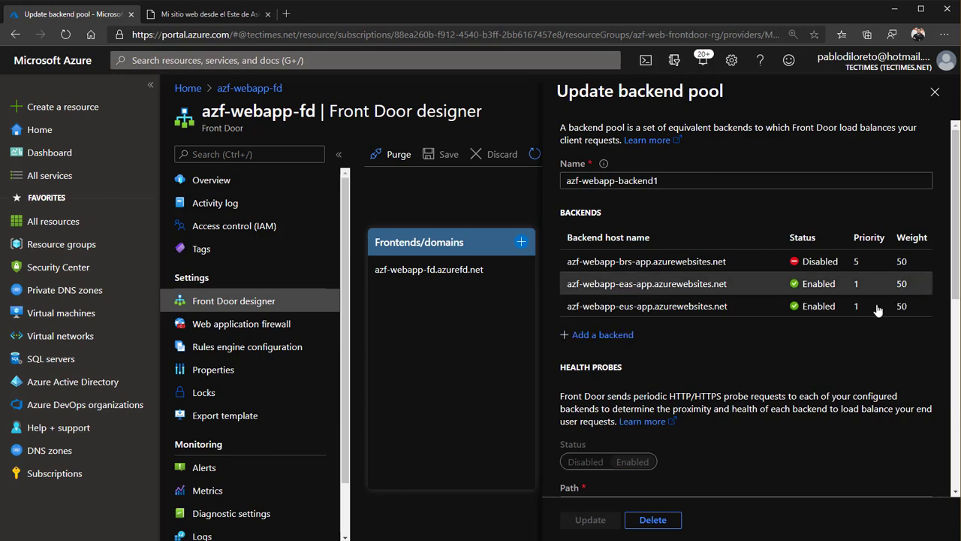
click(189, 15)
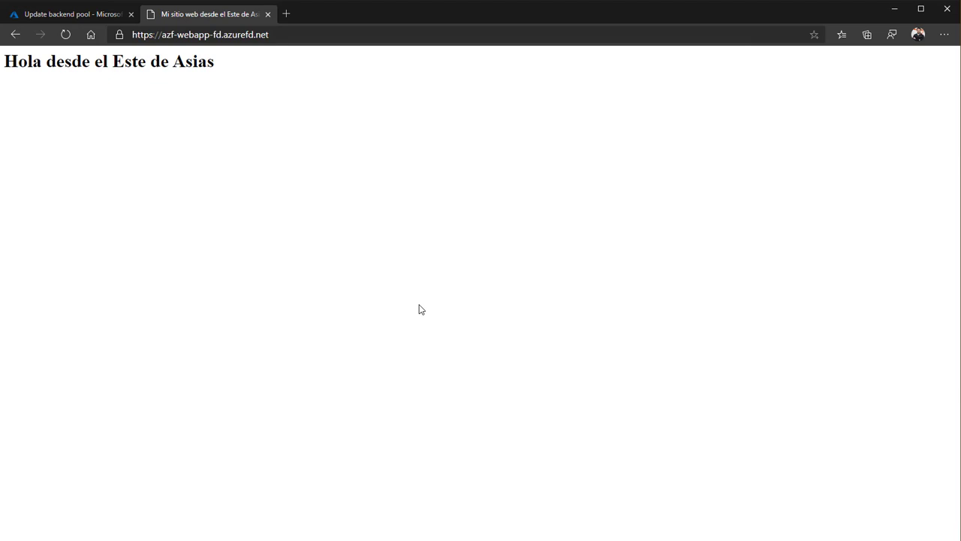
key(F5)
key(F5)
key(F5)
key(F5)
- Reload the Front Door site in the Remote Desktop session to check its greeting, and return to the azf-webapp-backend1 pool
key(alt+Tab)
click(262, 274)
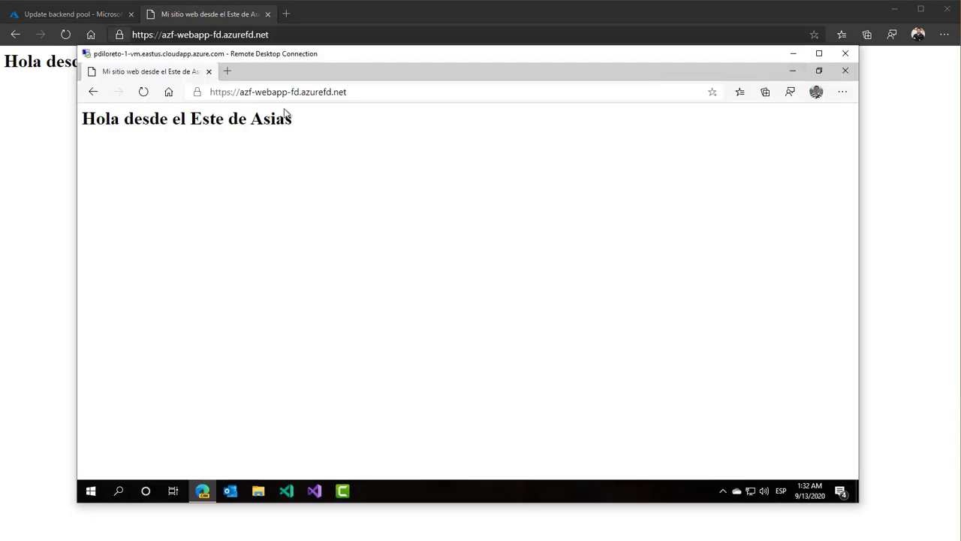
key(F5)
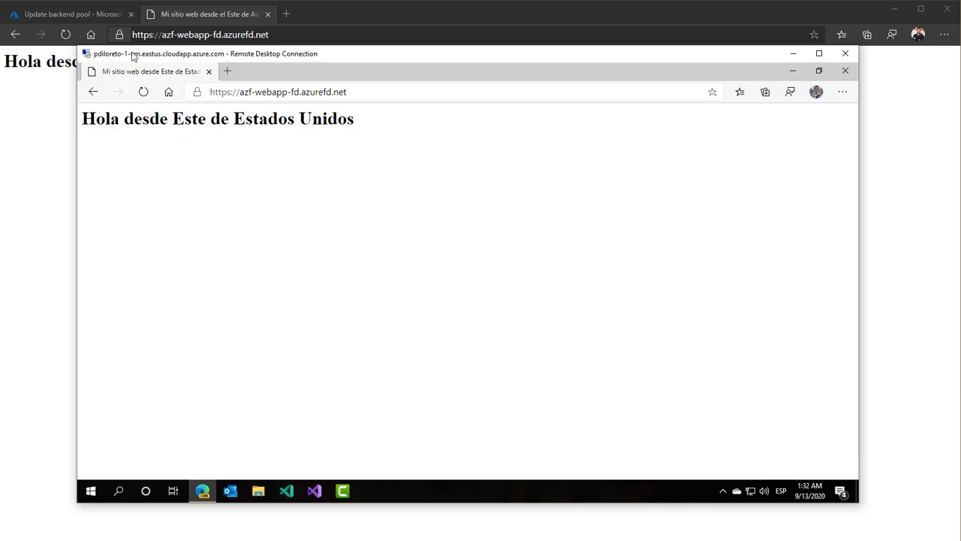
click(84, 18)
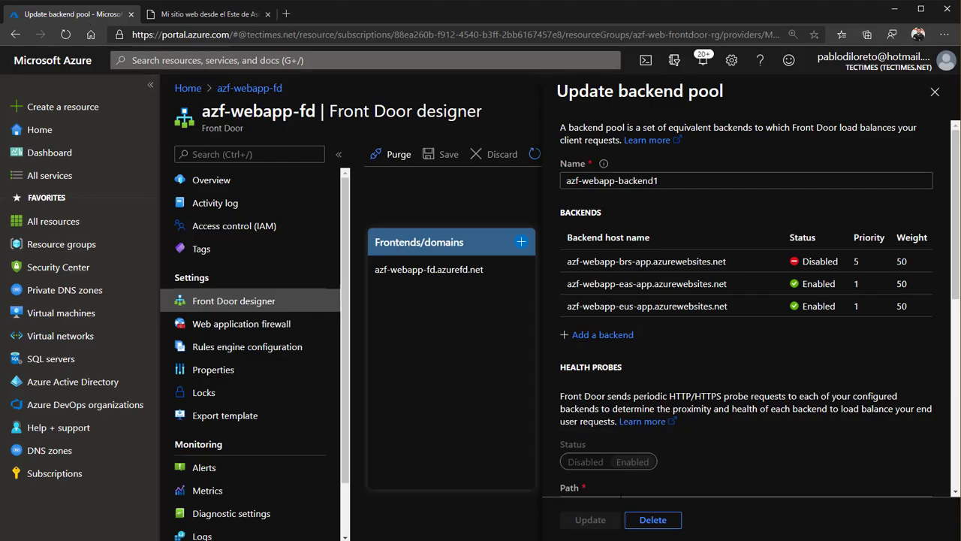